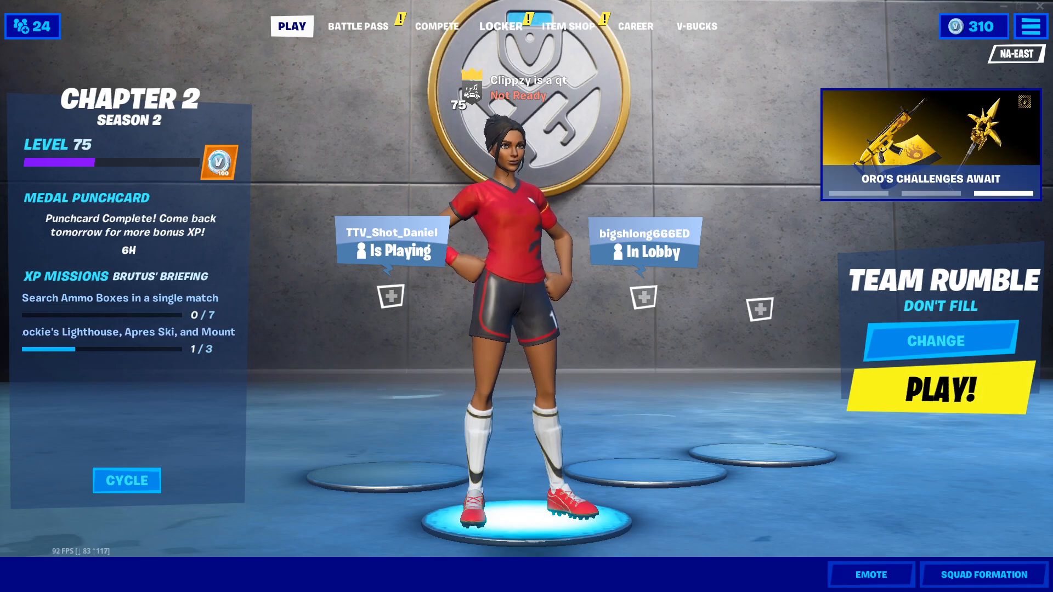
# Step: Open the outfit selection in the locker and browse the list for a different outfit to wear
pyautogui.click(500, 25)
pyautogui.click(255, 178)
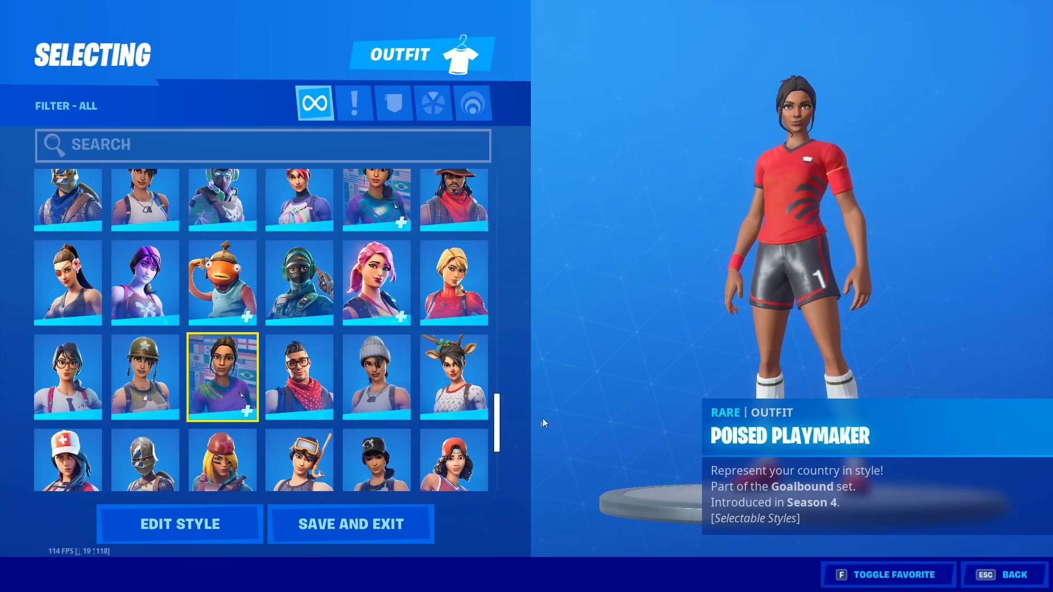
pyautogui.moveTo(502, 416); pyautogui.dragTo(491, 341)
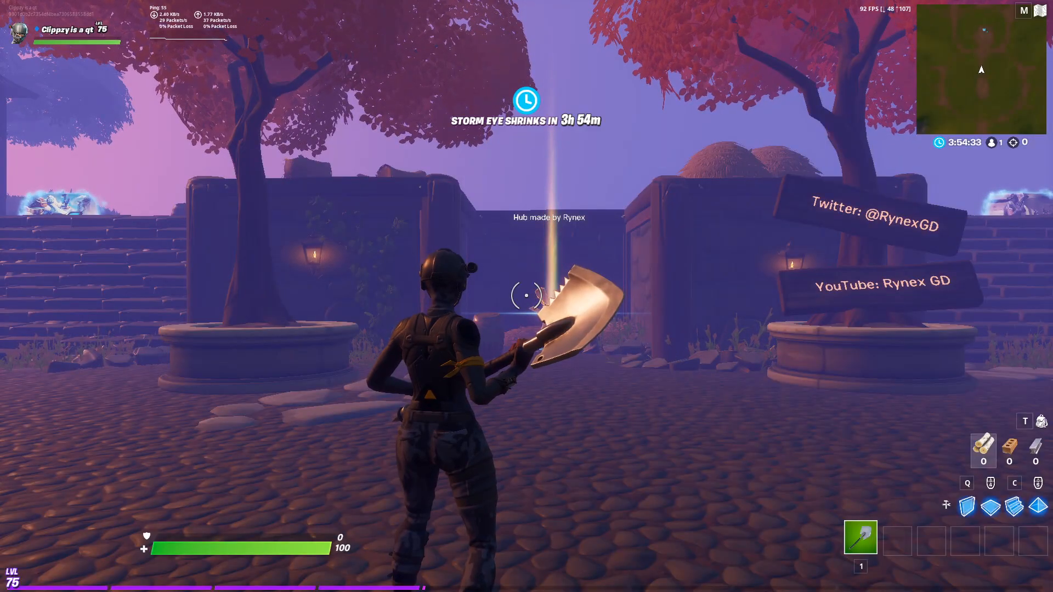
pyautogui.press('w')
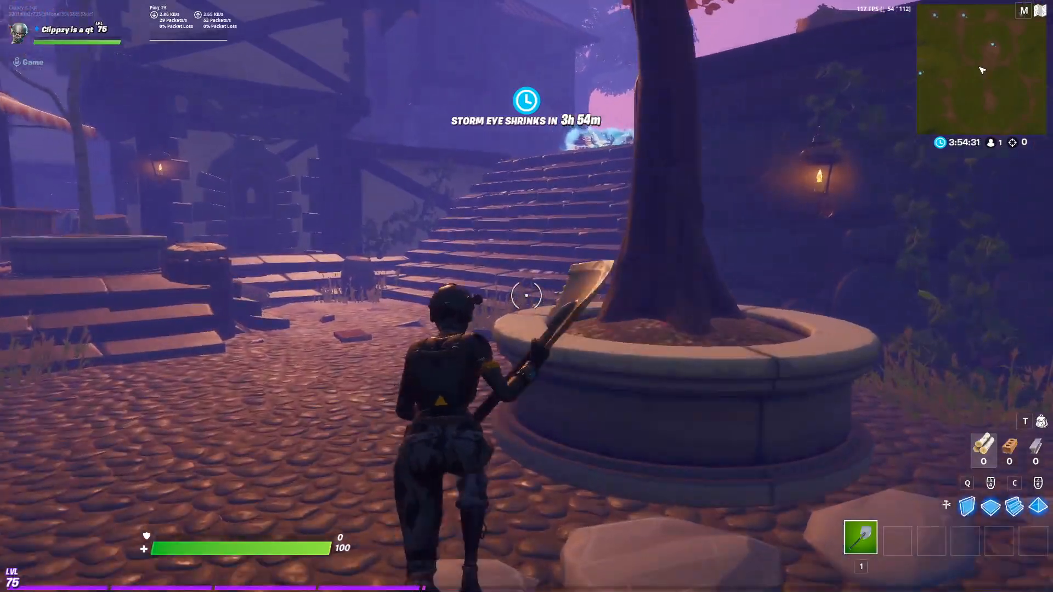
pyautogui.press('space')
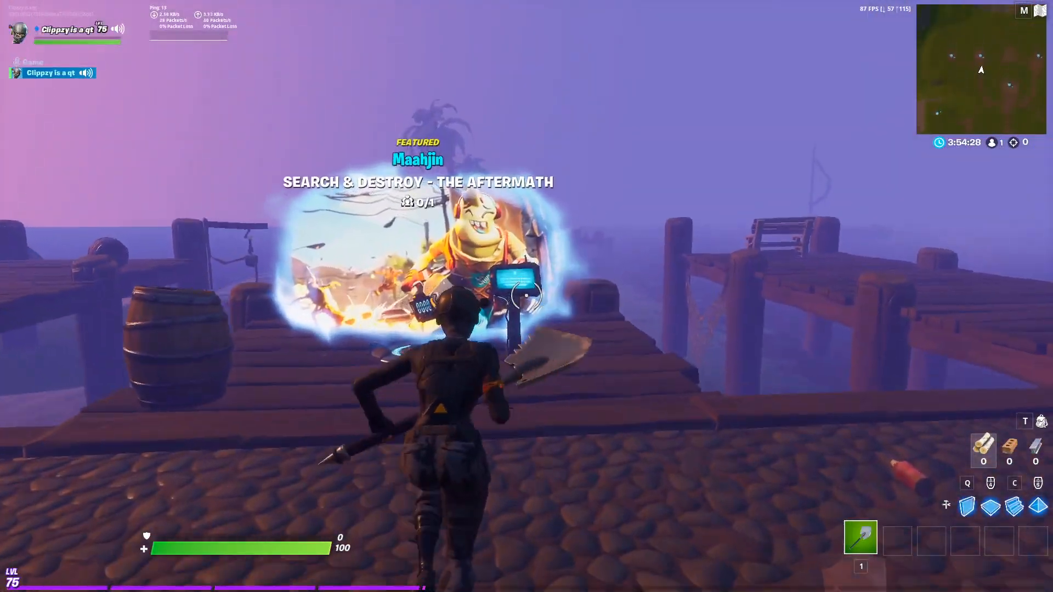
pyautogui.press('e')
pyautogui.click(634, 200)
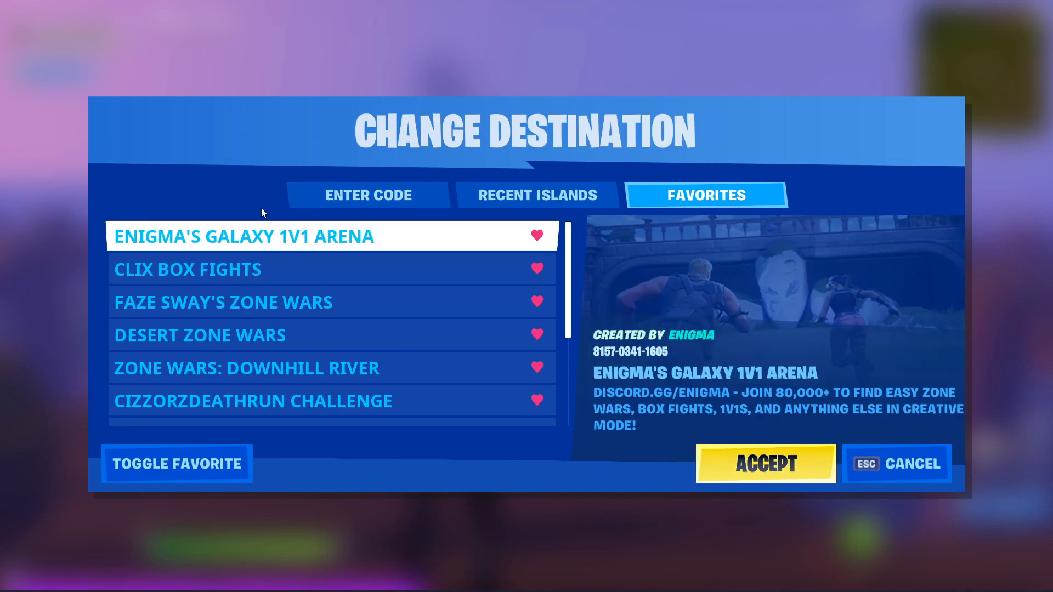
pyautogui.click(741, 452)
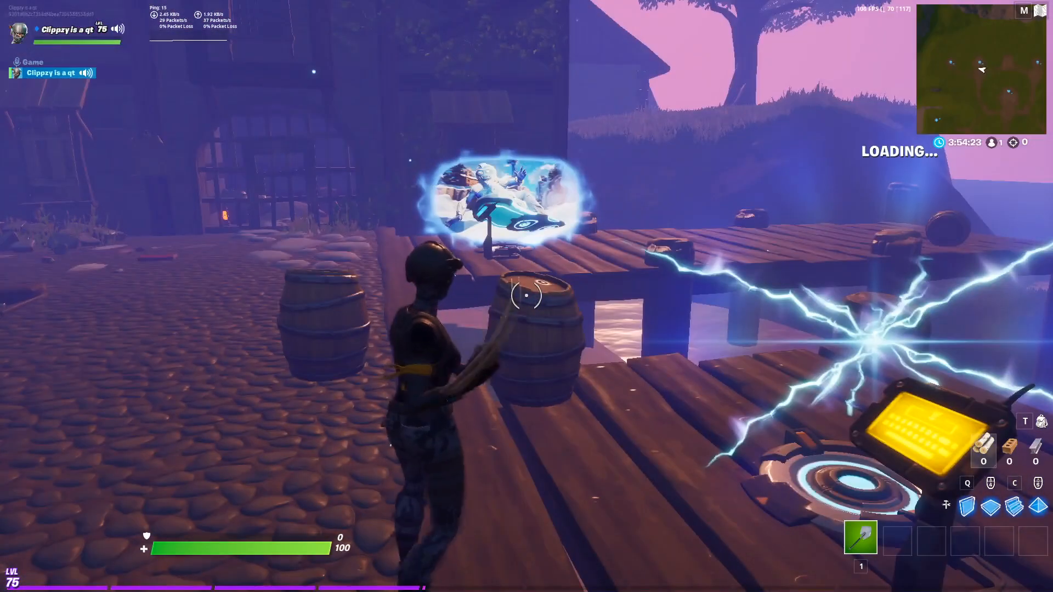
pyautogui.press('w')
pyautogui.press('q')
pyautogui.press('1')
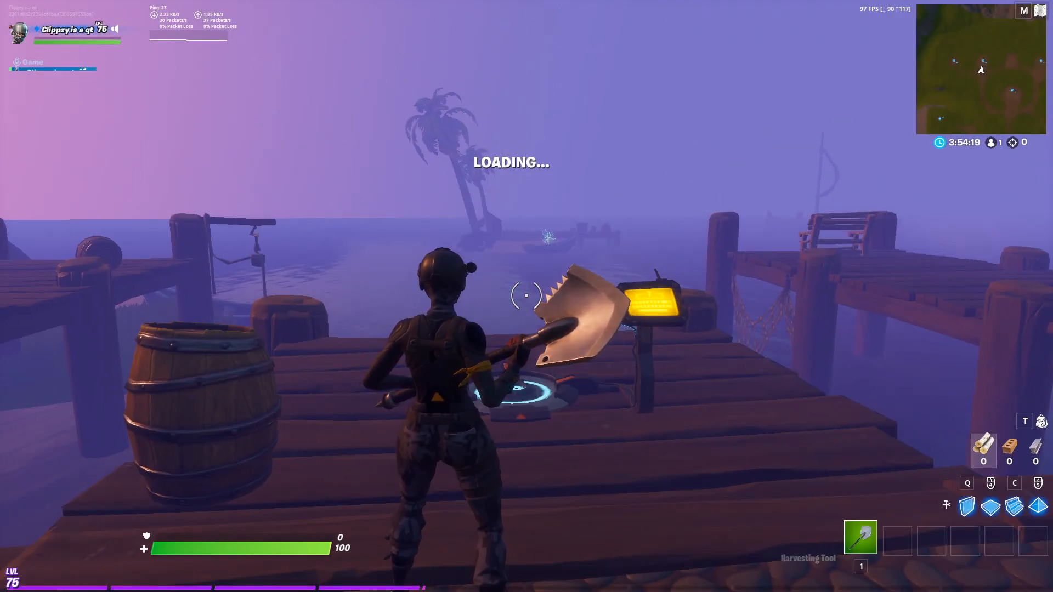
pyautogui.press('w')
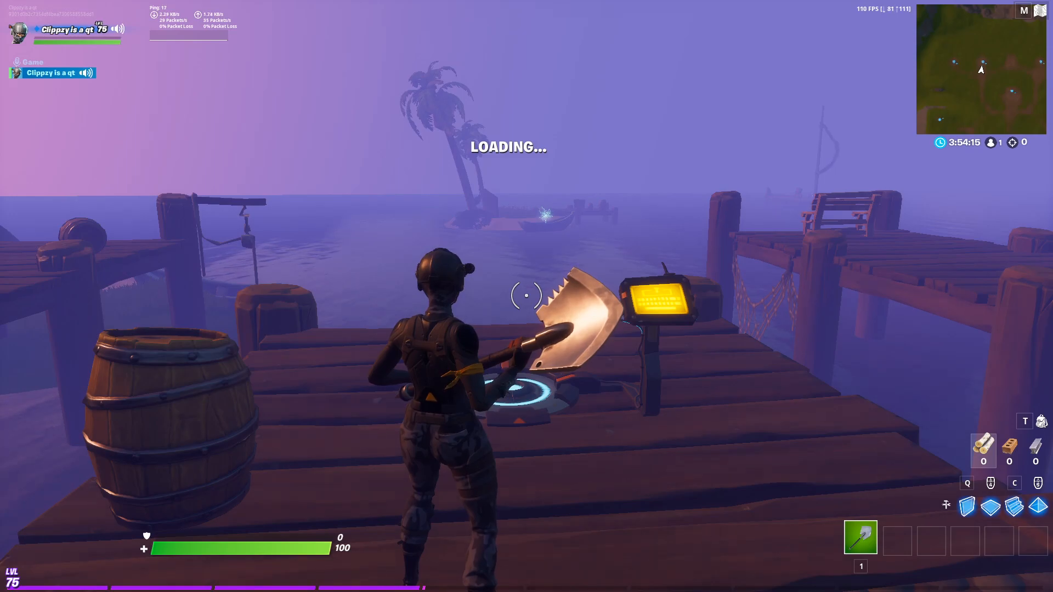
pyautogui.press('w')
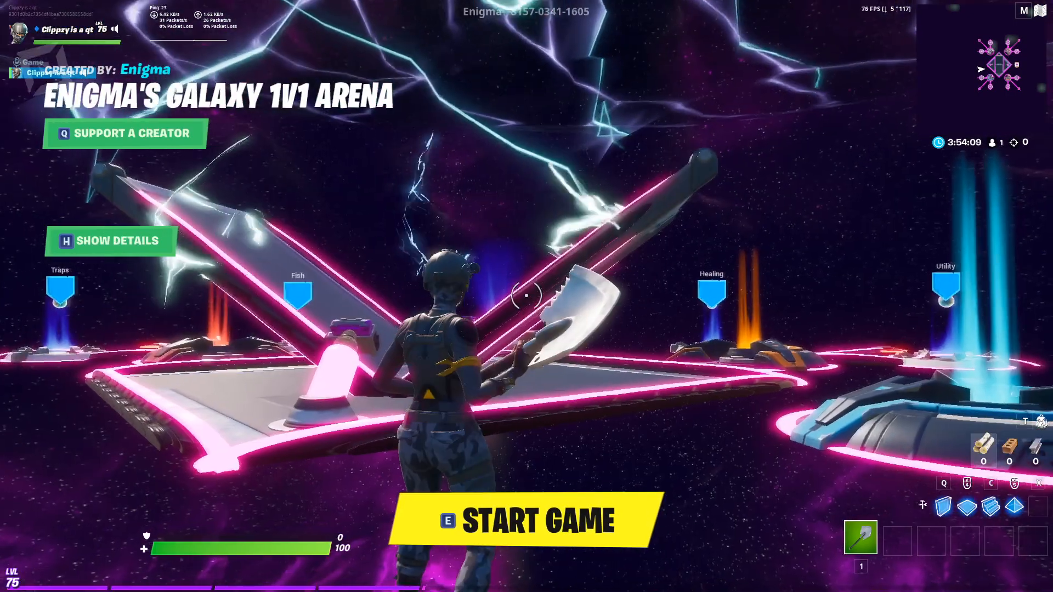
pyautogui.press('e')
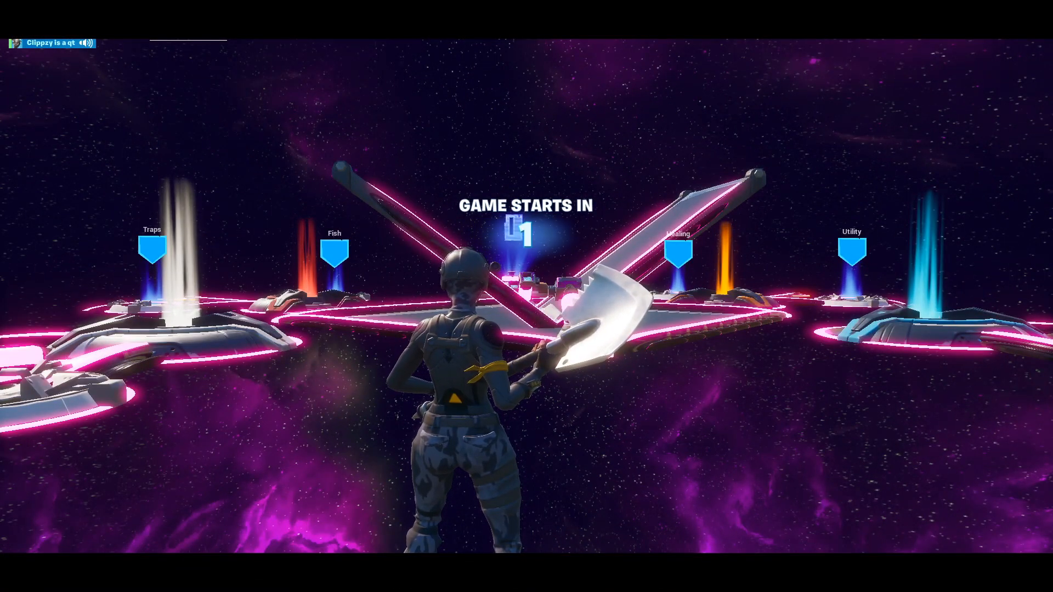
pyautogui.press('w')
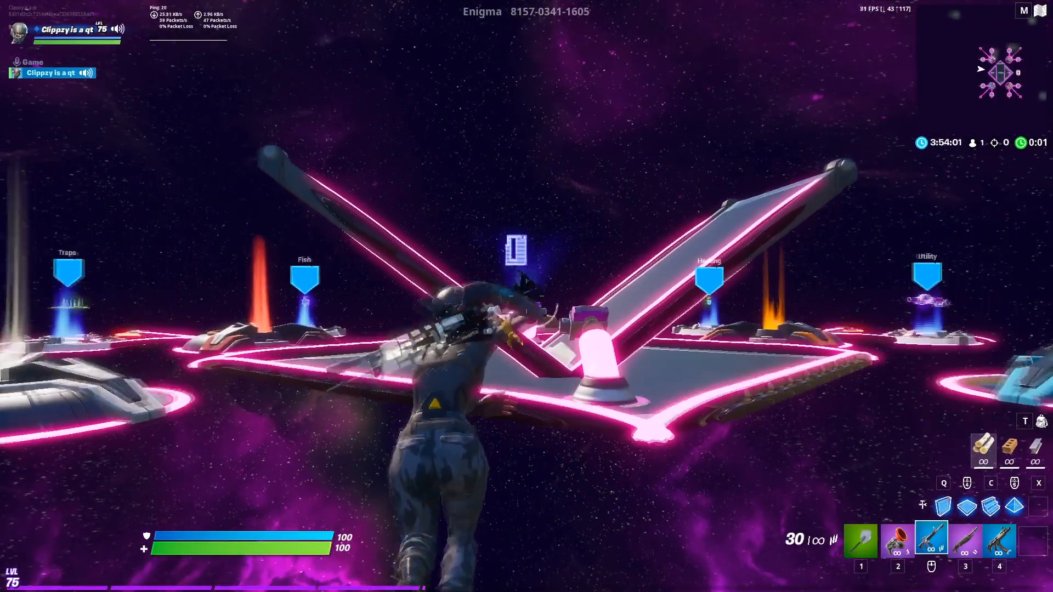
# Step: Open the Game UI settings and set the HUD scale to 25%
pyautogui.press('Escape')
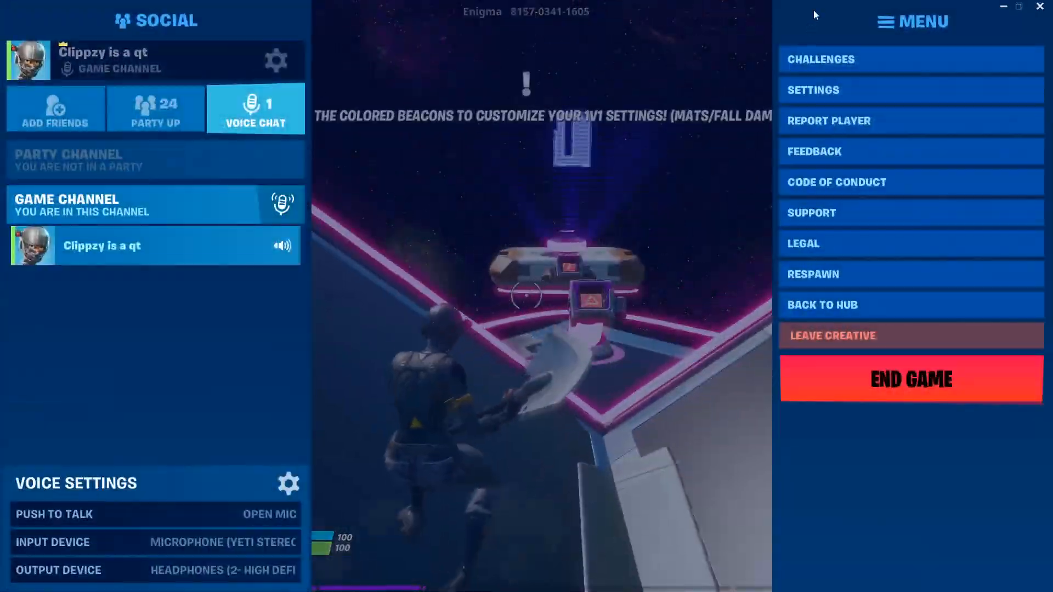
pyautogui.click(832, 87)
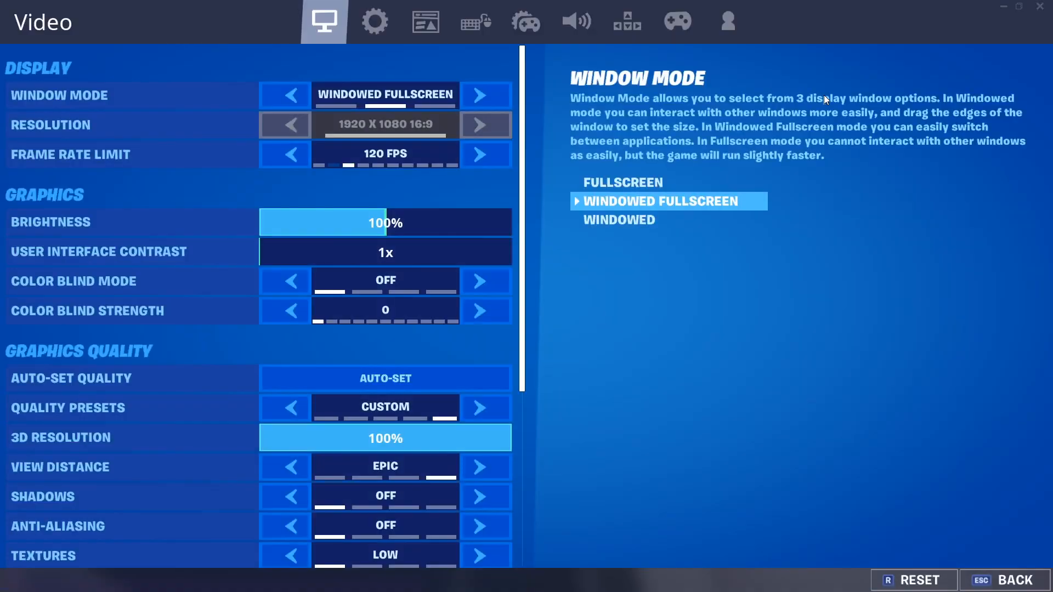
pyautogui.click(425, 23)
pyautogui.moveTo(393, 99); pyautogui.dragTo(187, 110)
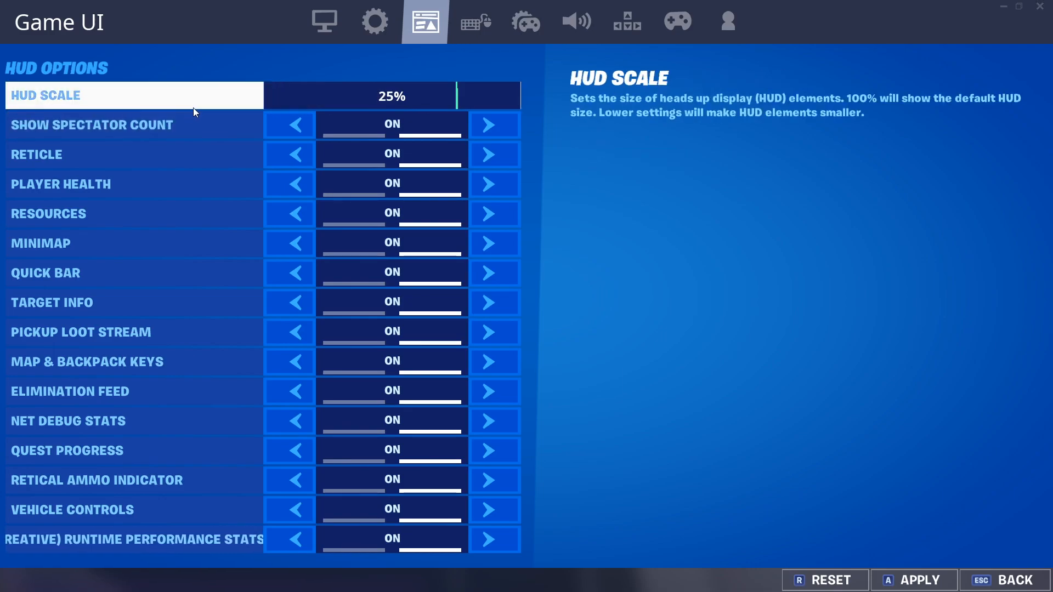
# Step: Turn off Show Spectator Count, Reticle, Player Health, Resources, Minimap, Quick Bar and Target Info in the HUD options
pyautogui.click(295, 125)
pyautogui.click(294, 153)
pyautogui.click(289, 184)
pyautogui.click(292, 213)
pyautogui.click(293, 245)
pyautogui.click(292, 273)
pyautogui.click(291, 301)
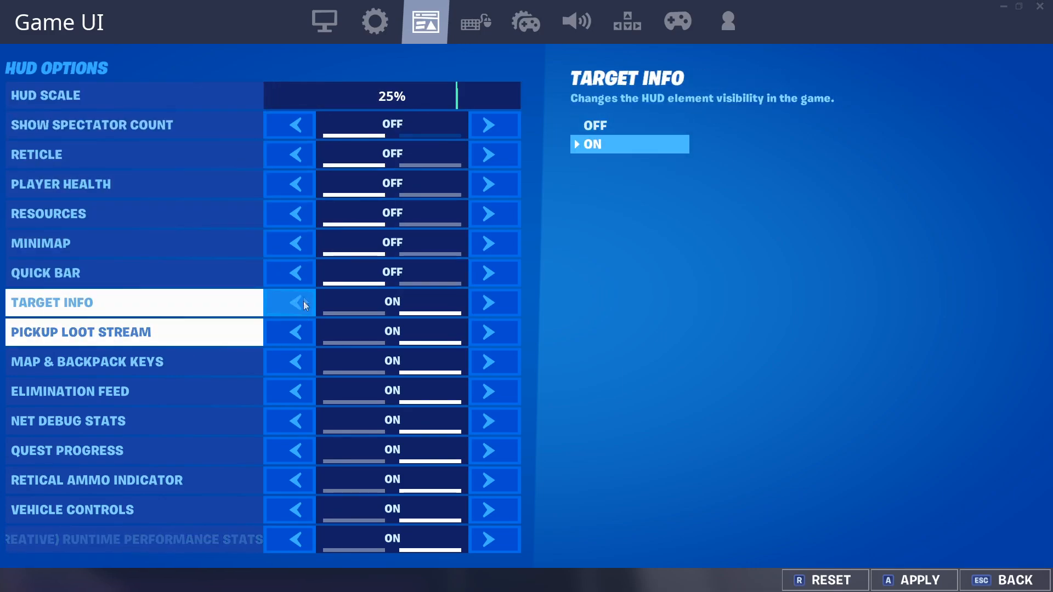
# Step: Turn off Pickup Loot Stream, Map & Backpack Keys, Elimination Feed and Net Debug Stats in the HUD options
pyautogui.click(302, 330)
pyautogui.click(299, 364)
pyautogui.click(297, 390)
pyautogui.click(295, 420)
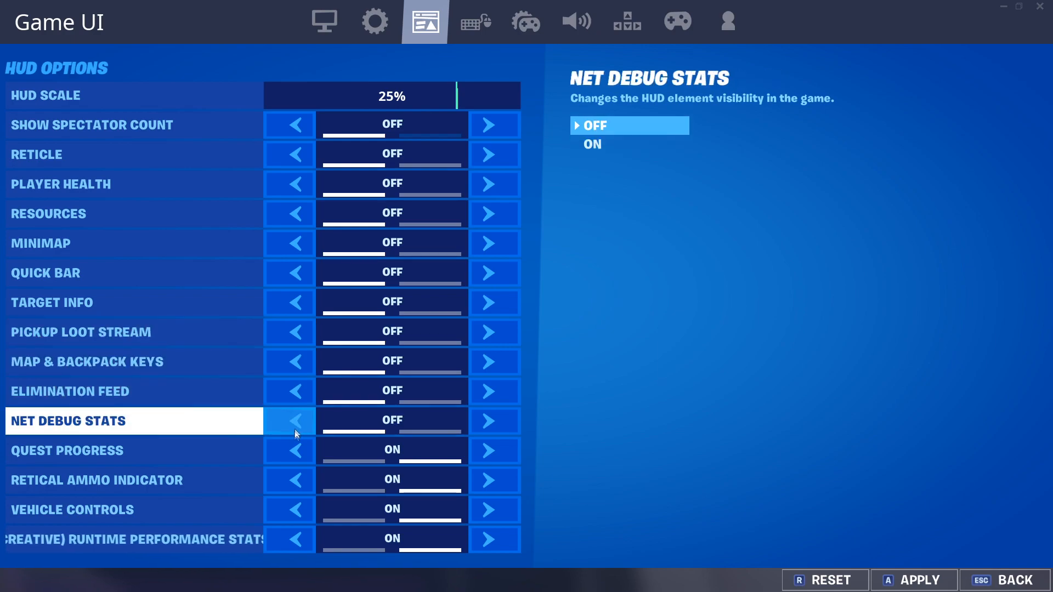
# Step: Turn off Quest Progress, Retical Ammo Indicator, Vehicle Controls and (Creative) Runtime Performance Stats, and return to the game
pyautogui.click(294, 450)
pyautogui.click(293, 479)
pyautogui.click(295, 502)
pyautogui.click(295, 538)
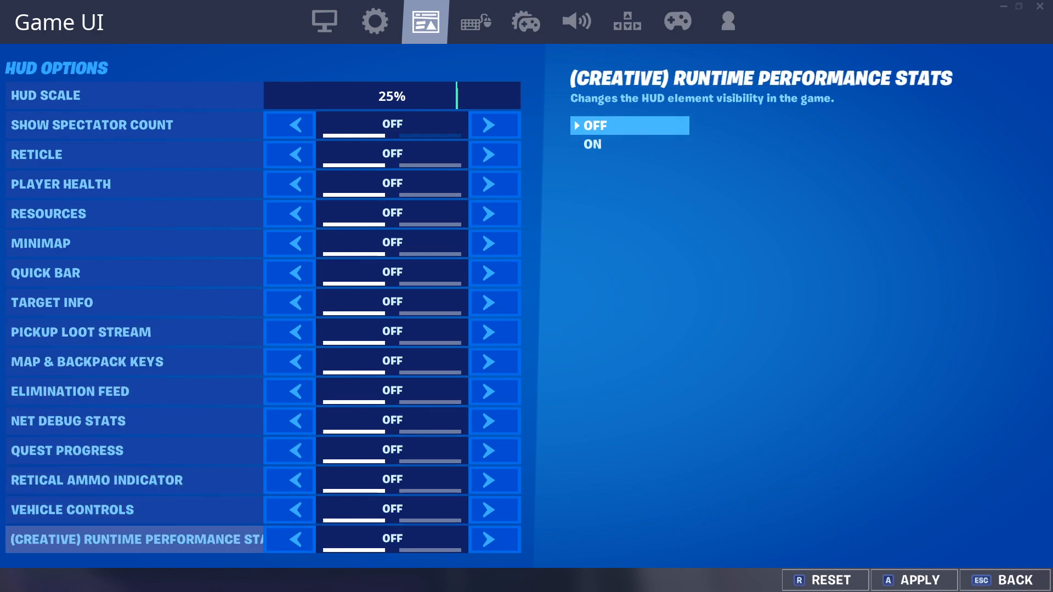
pyautogui.click(982, 580)
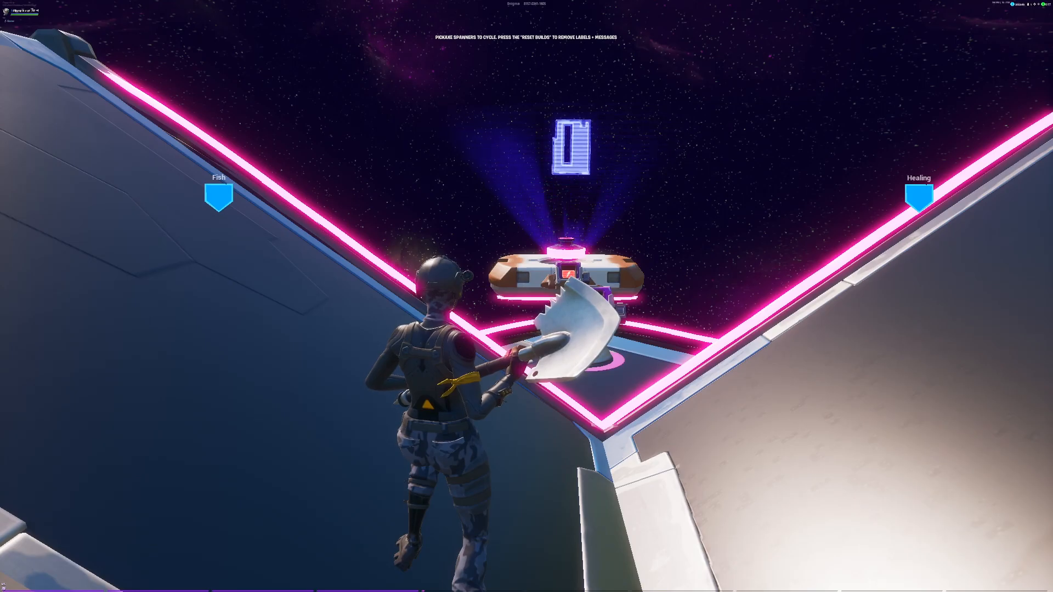
# Step: Cross the arena platform to the floating white and orange console and activate Change Scene
pyautogui.press('w')
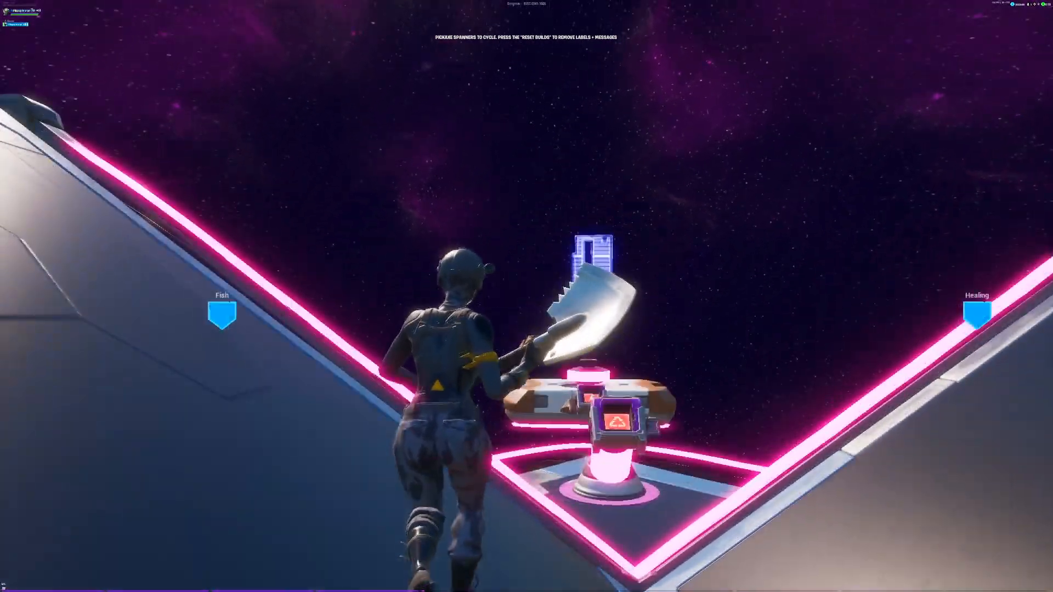
pyautogui.press('w')
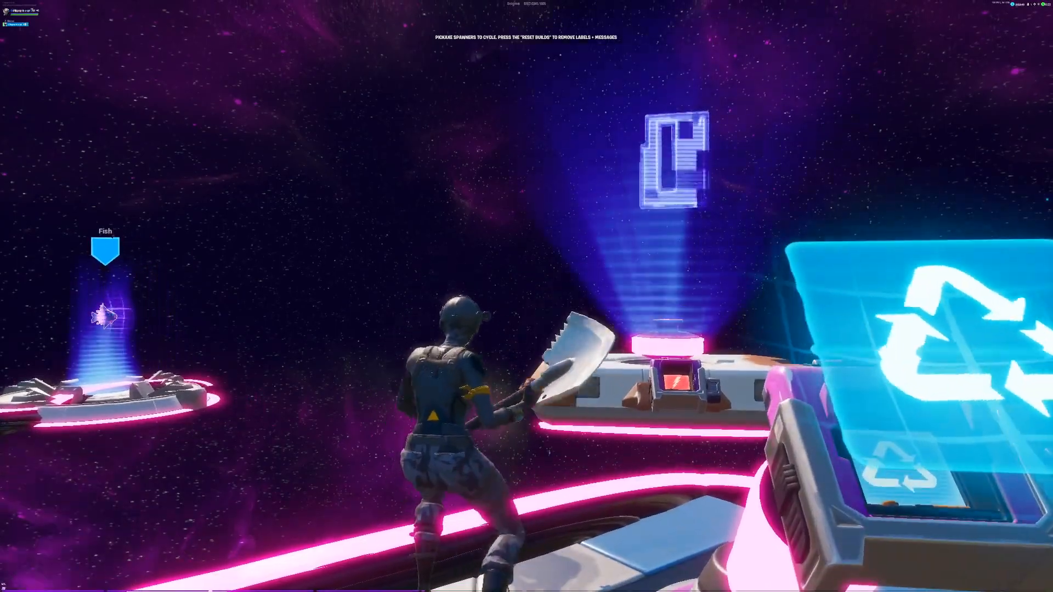
pyautogui.click(527, 296)
pyautogui.press('w')
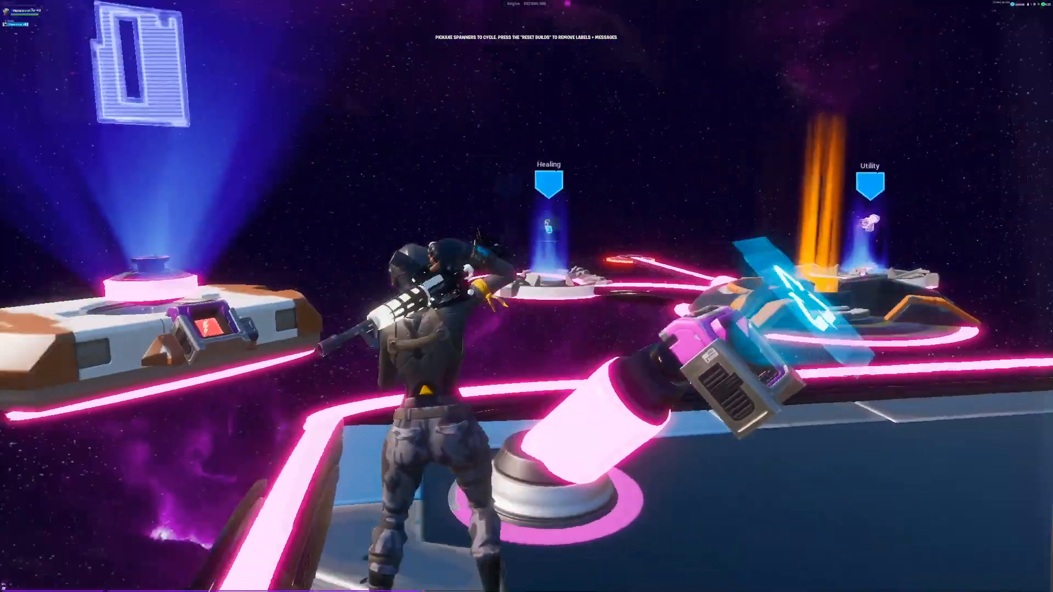
pyautogui.press('w')
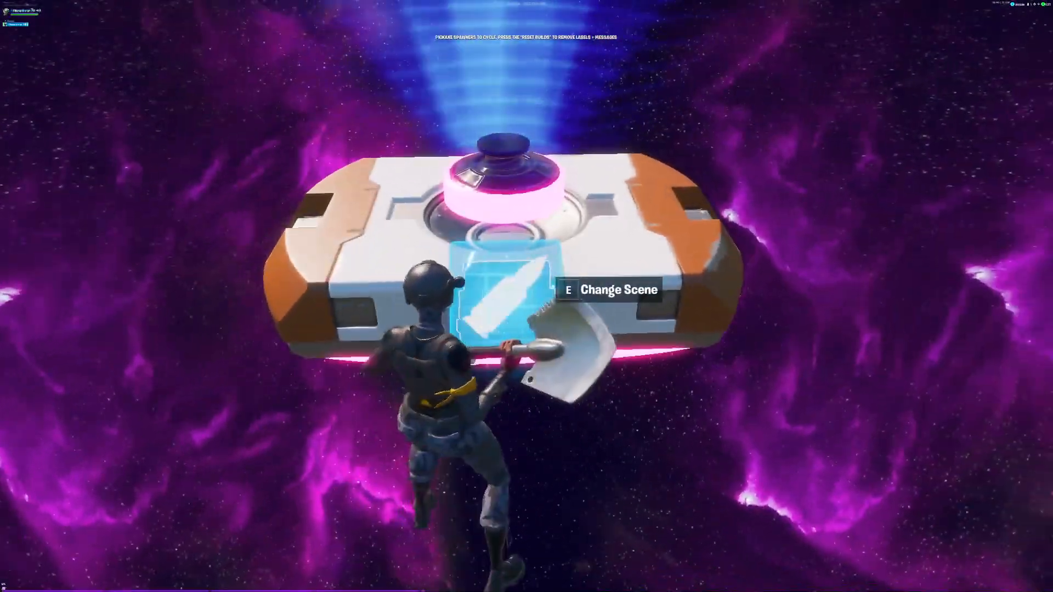
pyautogui.press('d')
pyautogui.press('e')
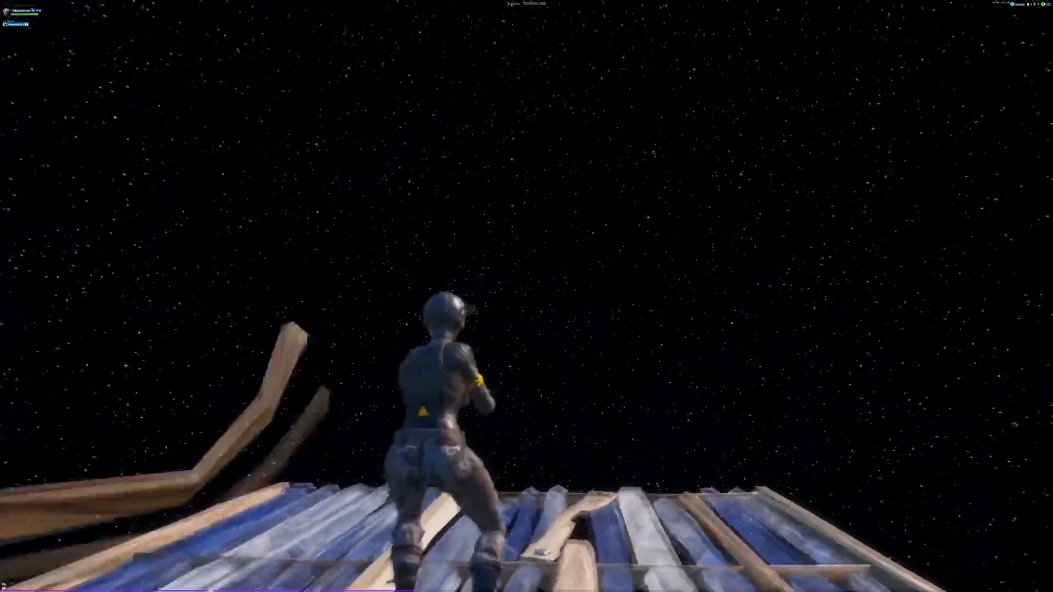
# Step: Build a wall at the edge of the wooden floor and edit its tiles against the black starry sky
pyautogui.click(526, 296)
pyautogui.press('g')
pyautogui.click(526, 296)
pyautogui.click(526, 296)
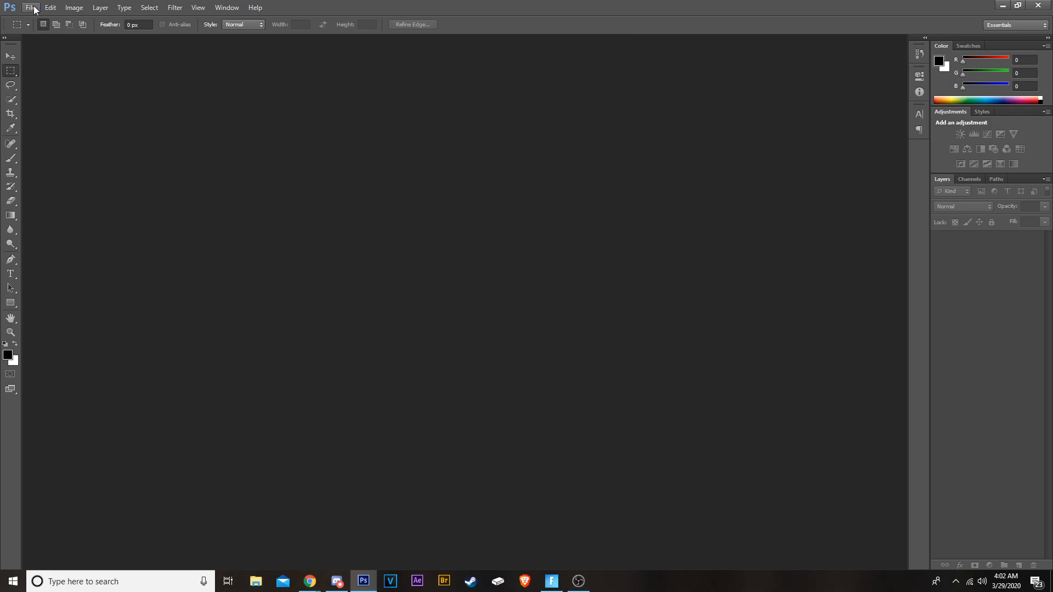
# Step: Switch to Photoshop and begin a new 1920 x 1080 pixel document with the resolution set to 300 pixels/inch
pyautogui.click(34, 9)
pyautogui.click(34, 17)
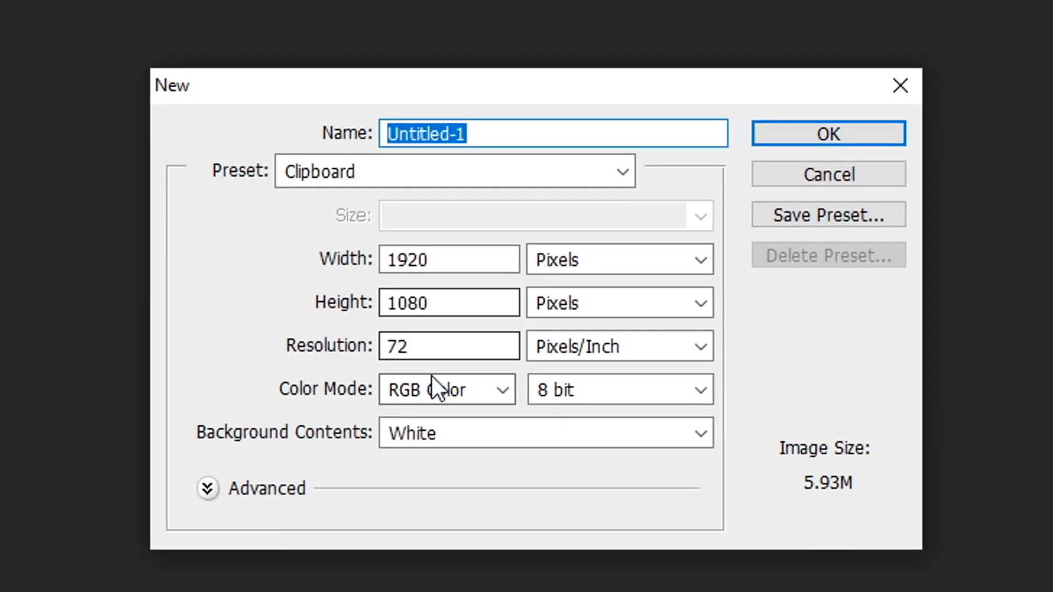
pyautogui.click(483, 233)
pyautogui.doubleClick(473, 235)
pyautogui.press('BackSpace')
pyautogui.write('300')
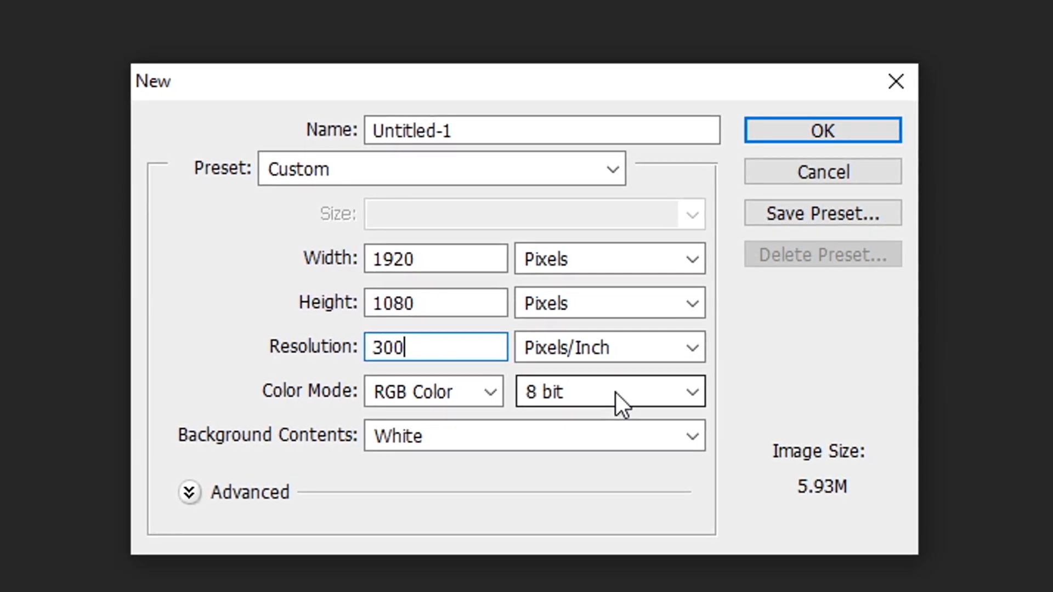
# Step: Set the new document's color depth to 16 bit and its background contents to Transparent, and create it
pyautogui.click(614, 393)
pyautogui.click(556, 461)
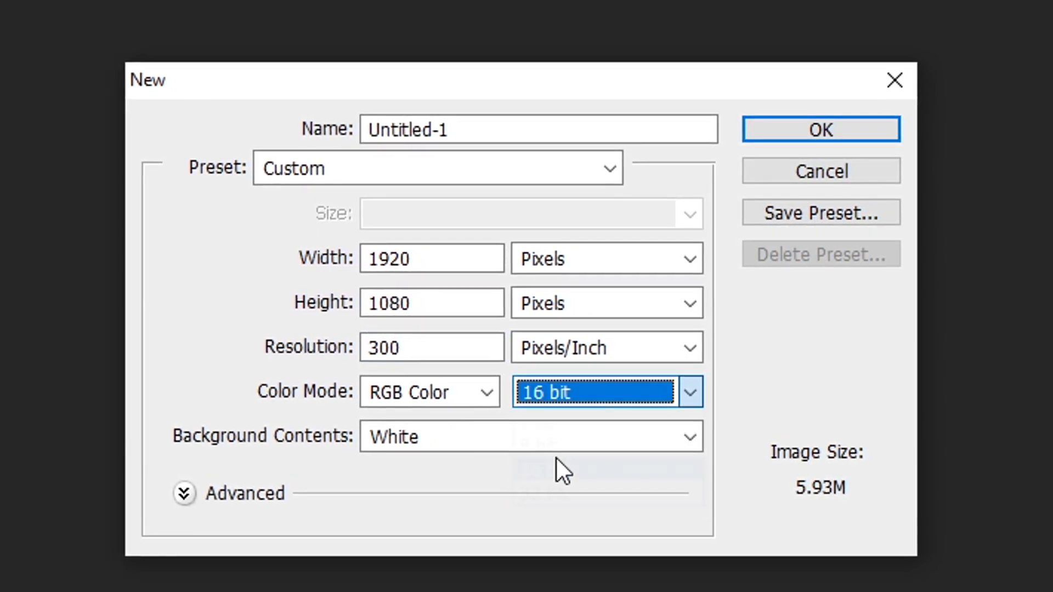
pyautogui.click(512, 433)
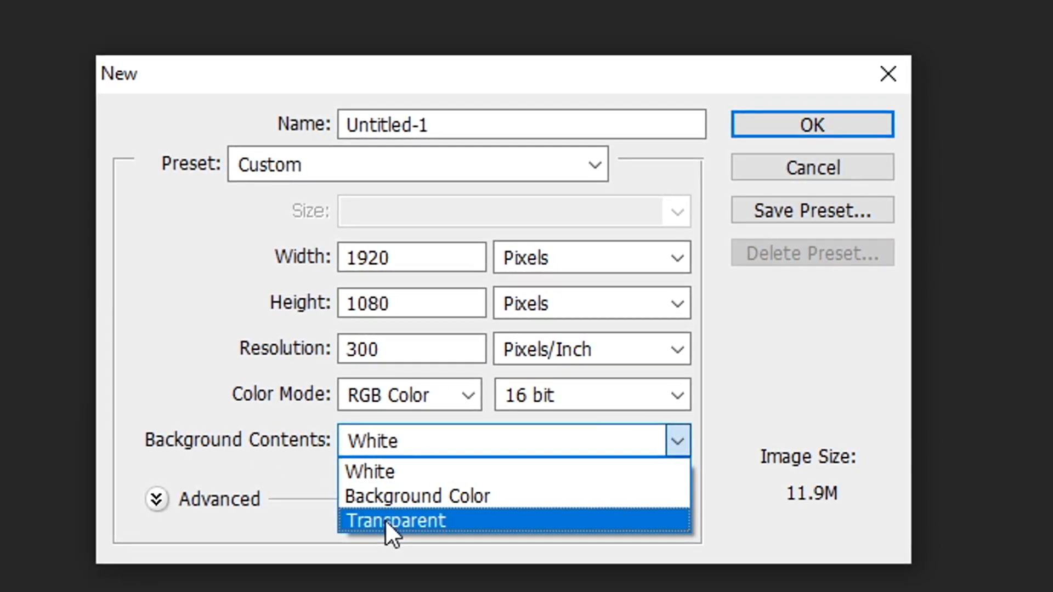
pyautogui.click(387, 519)
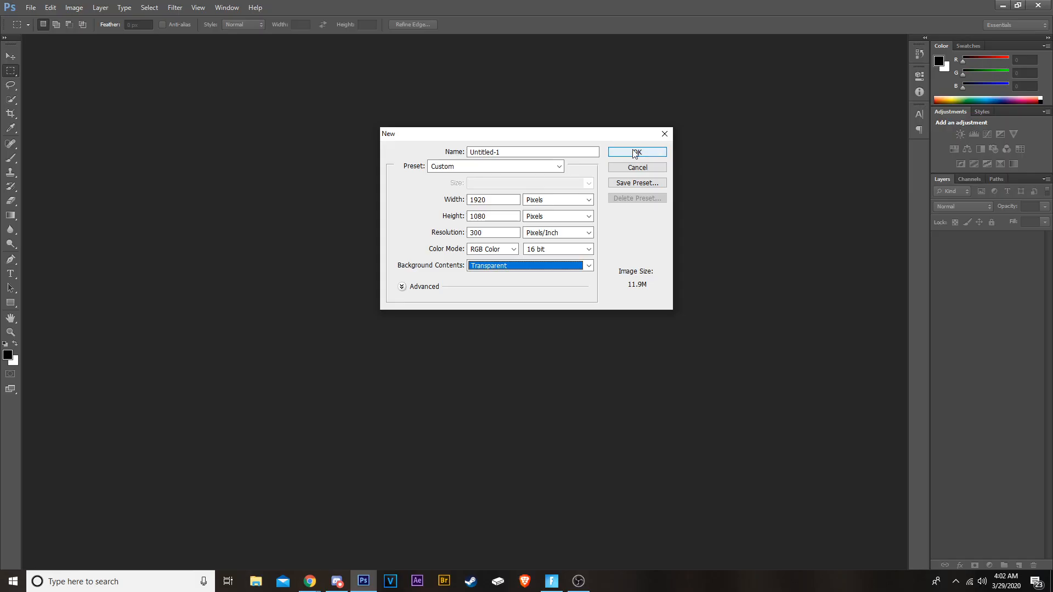
pyautogui.click(635, 153)
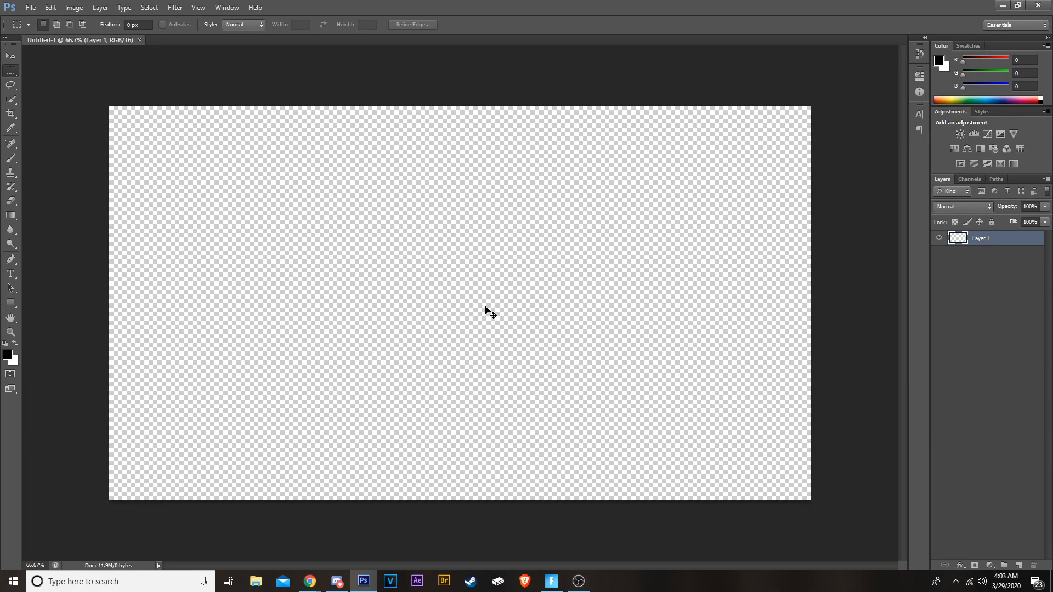
# Step: Paste the copied game screenshot into the document and add a new empty layer above it
pyautogui.hotkey('ctrl', 'v')
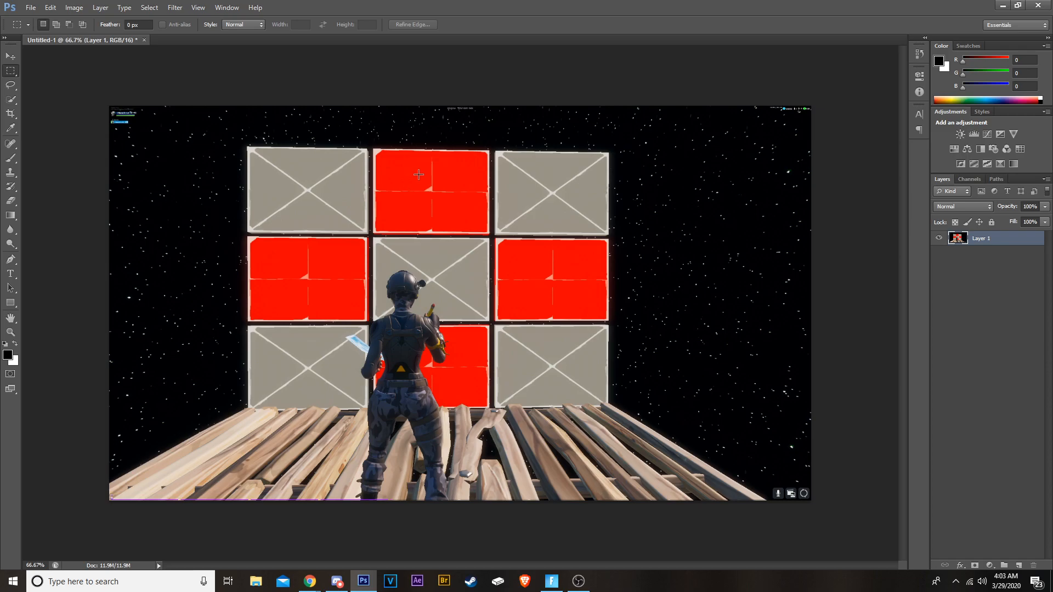
pyautogui.click(1017, 565)
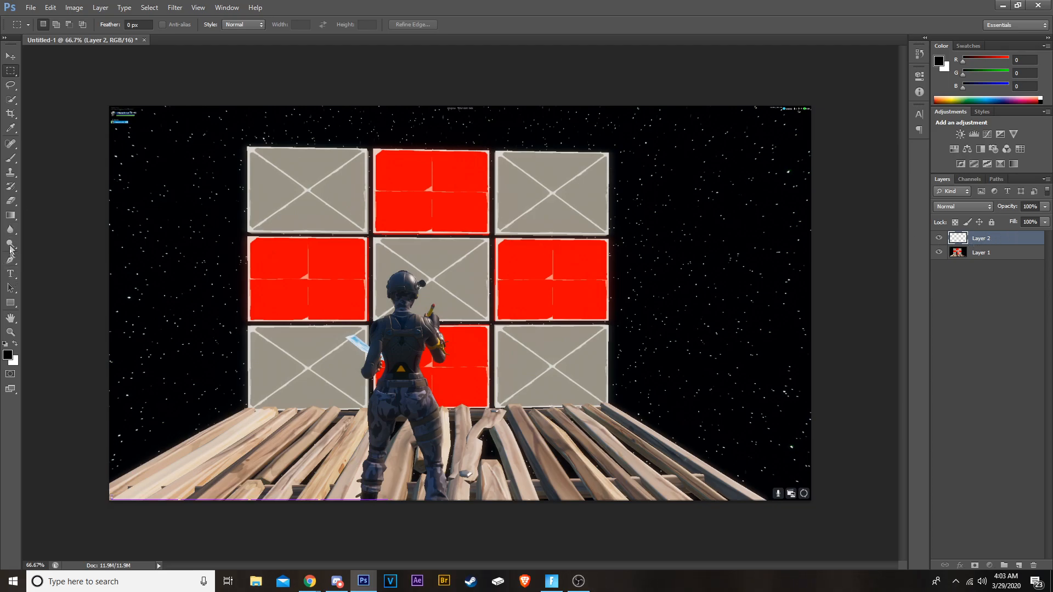
# Step: Outline the upper-middle red wall tile with the Polygonal Lasso, following its white border
pyautogui.click(12, 86)
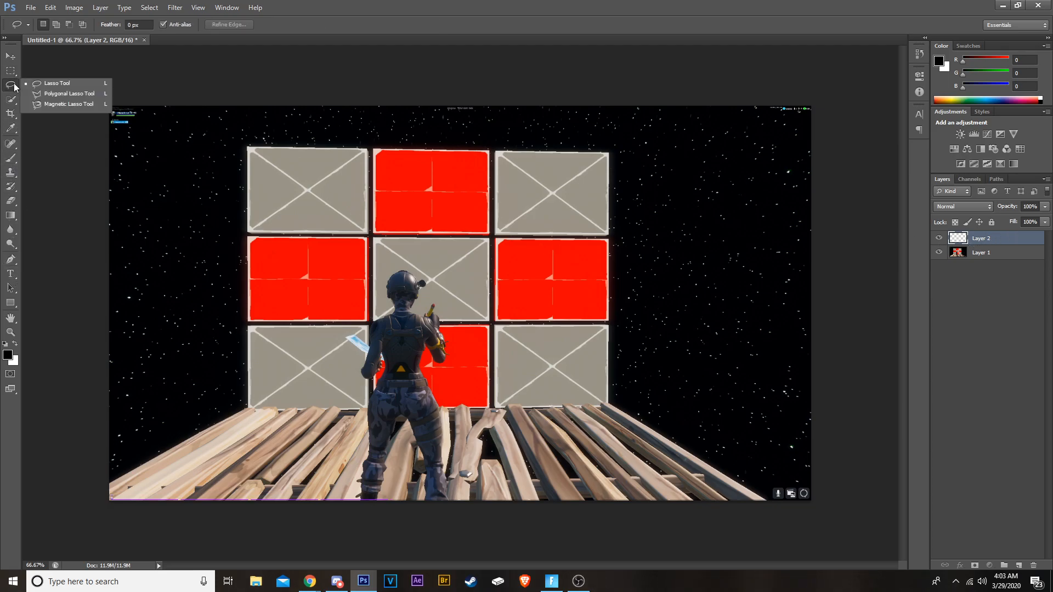
pyautogui.click(63, 94)
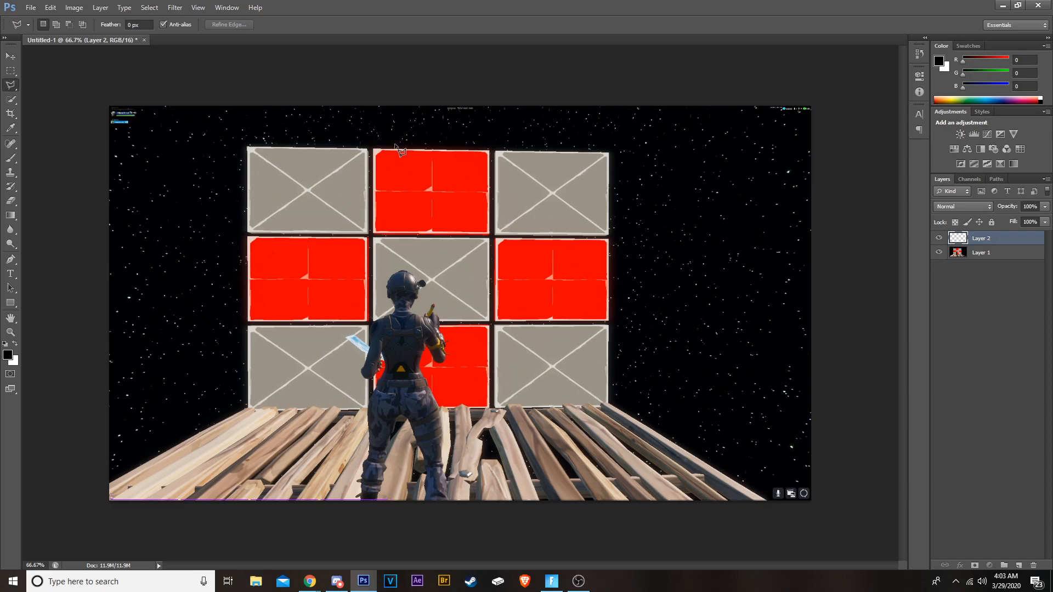
pyautogui.scroll(3, 417, 136)
pyautogui.scroll(1, 415, 96)
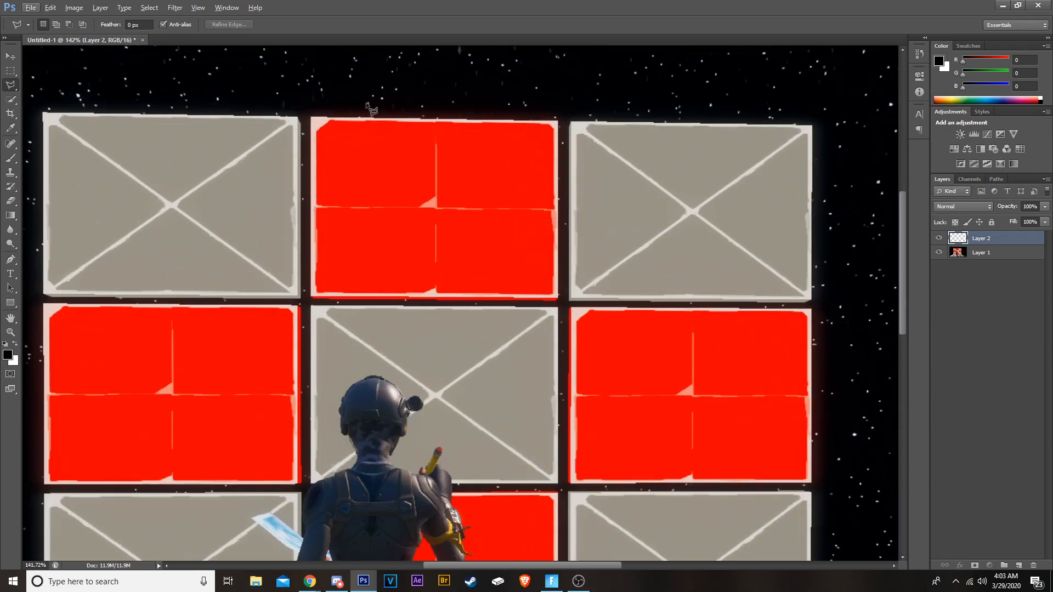
pyautogui.scroll(2, 334, 121)
pyautogui.click(323, 121)
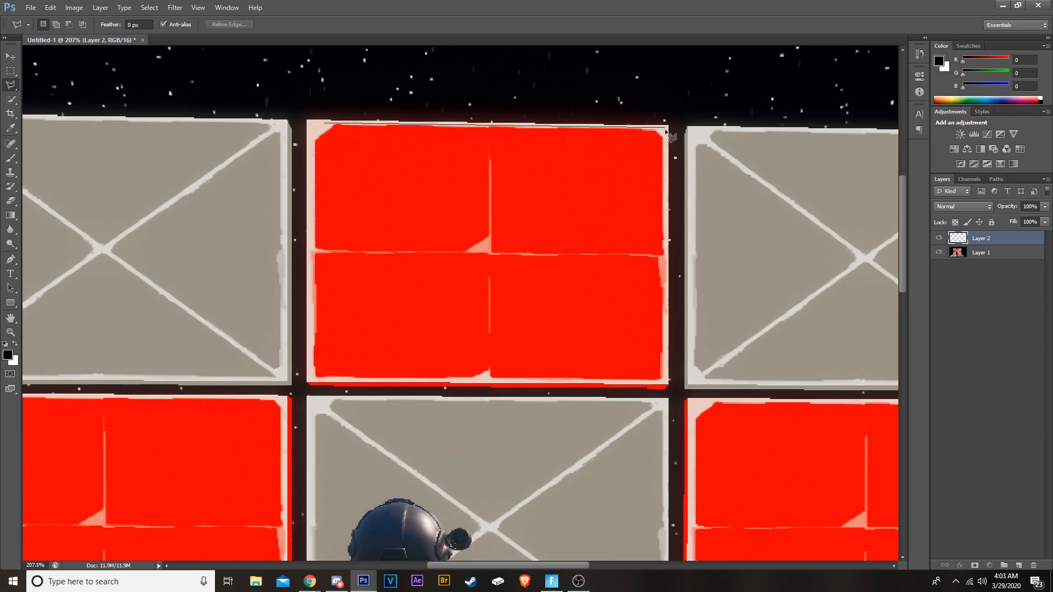
pyautogui.click(667, 384)
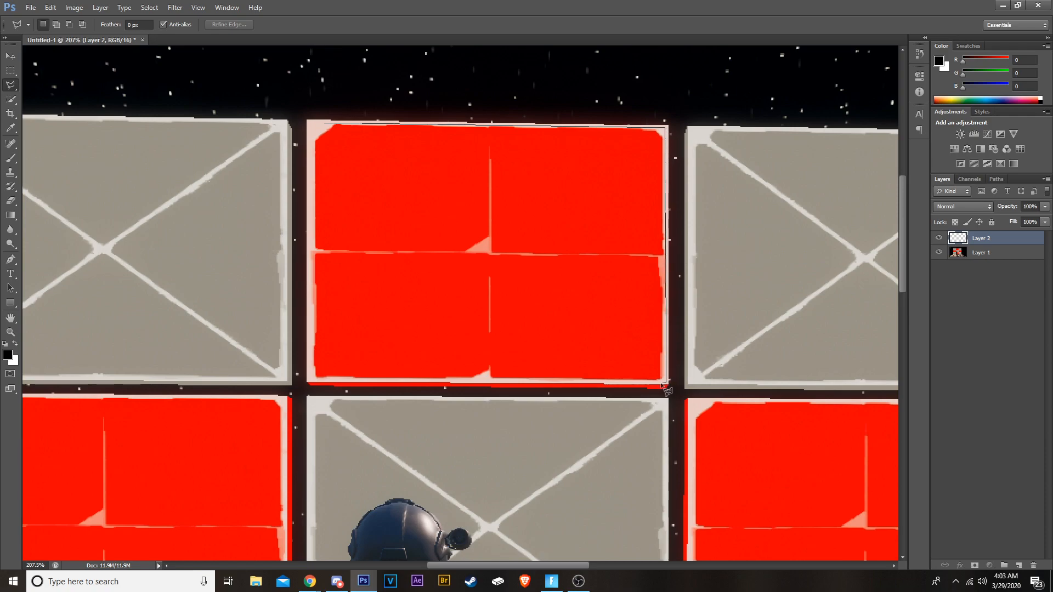
pyautogui.click(309, 382)
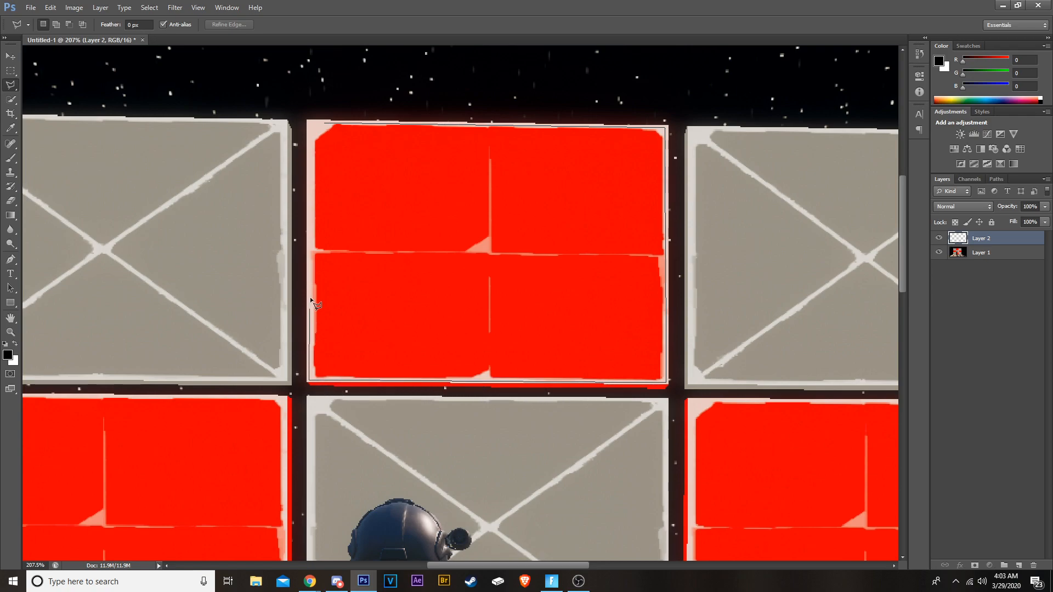
pyautogui.click(312, 125)
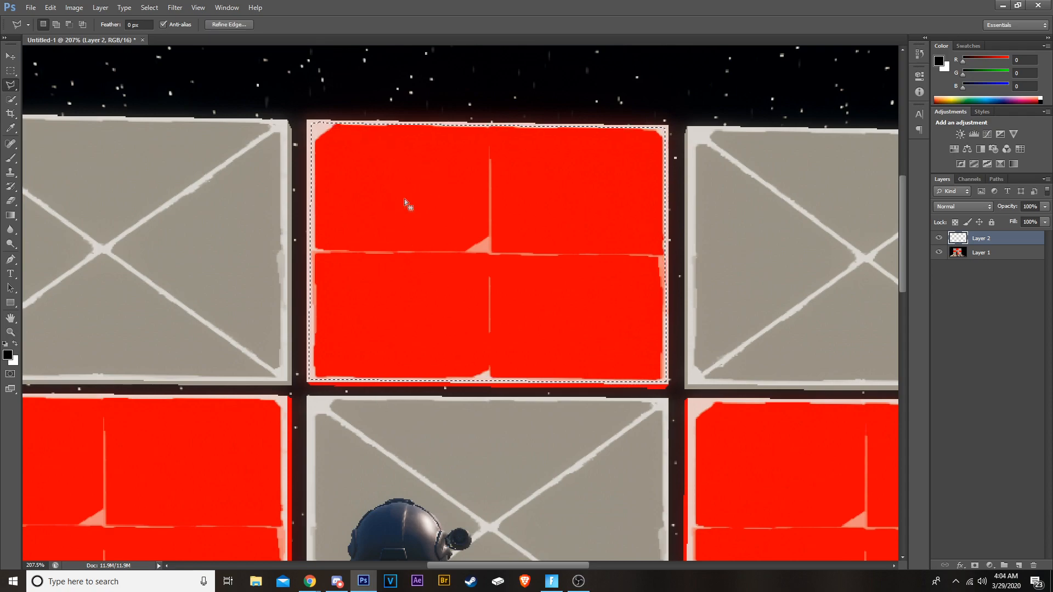
# Step: Cut the selected red tile from Layer 1 onto its own layer and place that layer beneath Layer 1
pyautogui.rightClick(422, 214)
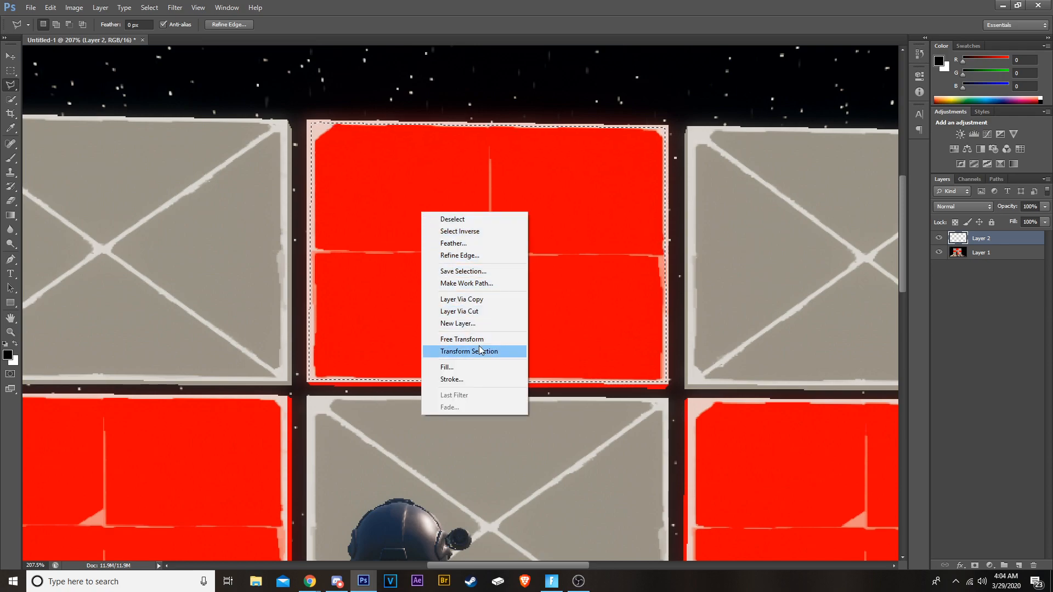
pyautogui.click(982, 253)
pyautogui.rightClick(435, 245)
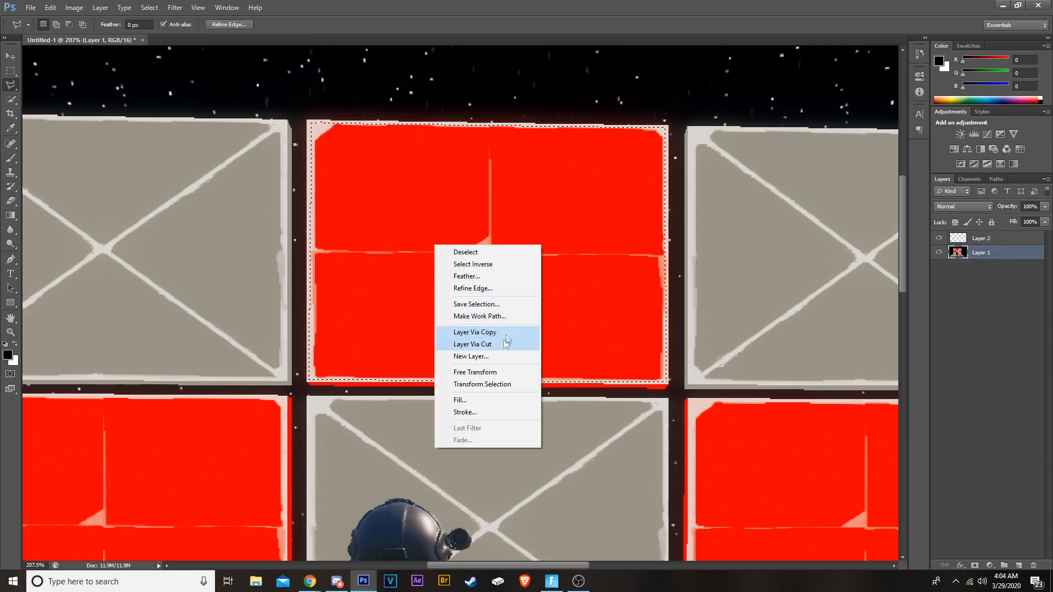
pyautogui.click(490, 344)
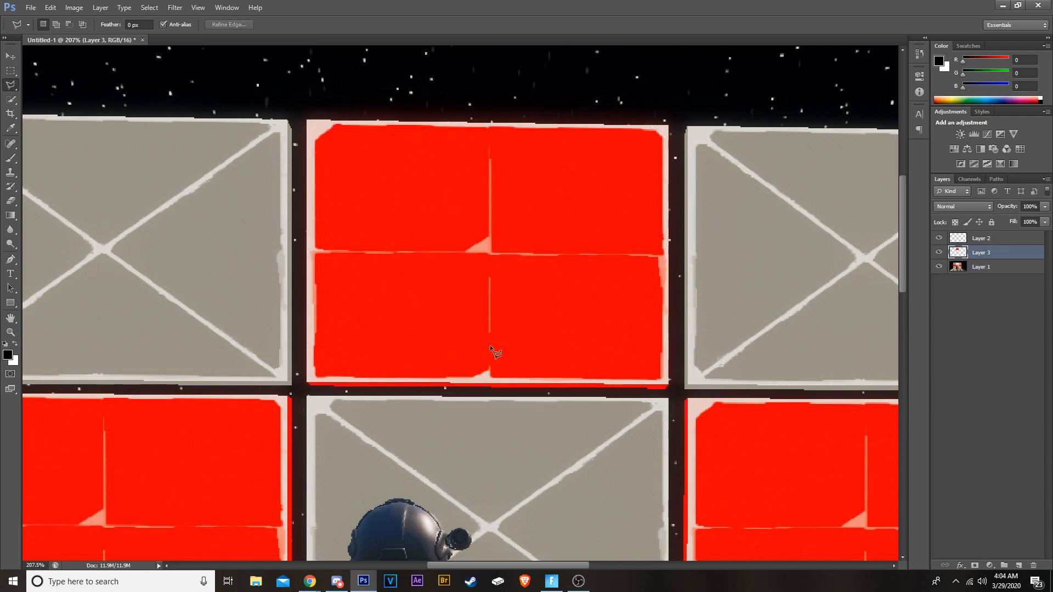
pyautogui.moveTo(994, 256); pyautogui.dragTo(954, 272)
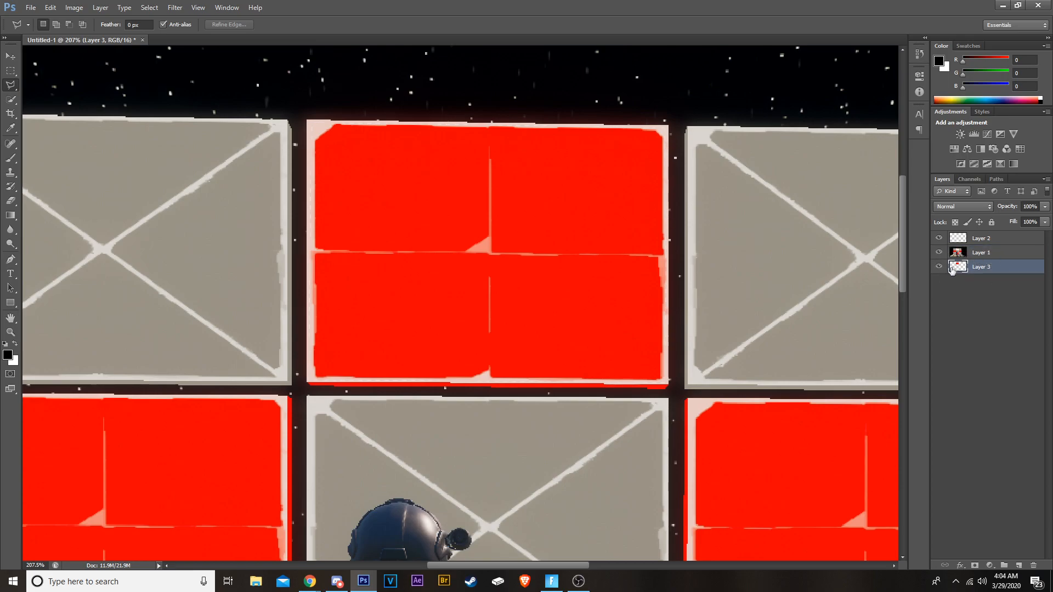
pyautogui.click(939, 267)
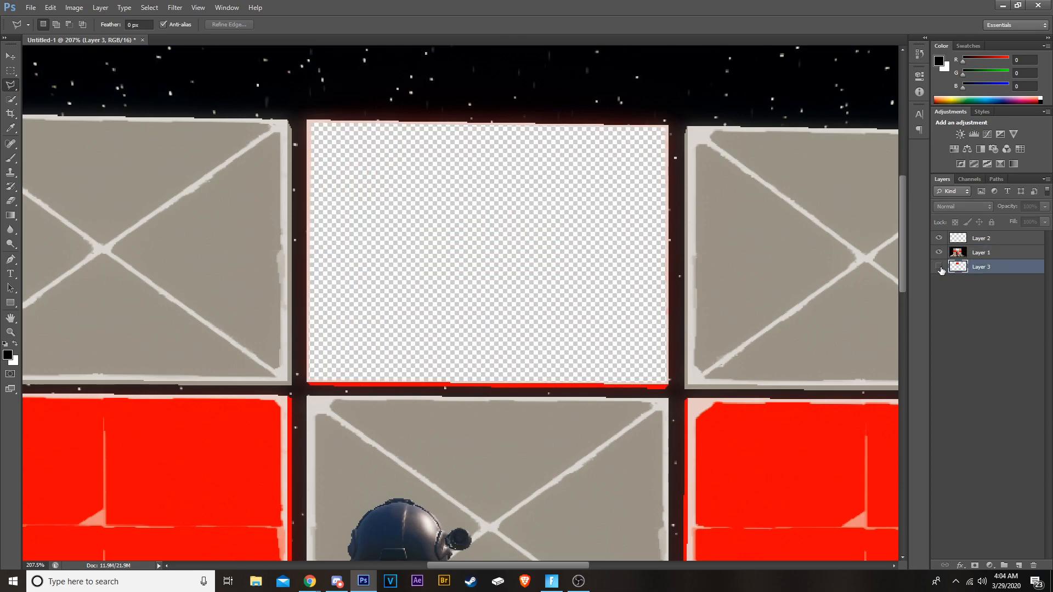
pyautogui.click(939, 268)
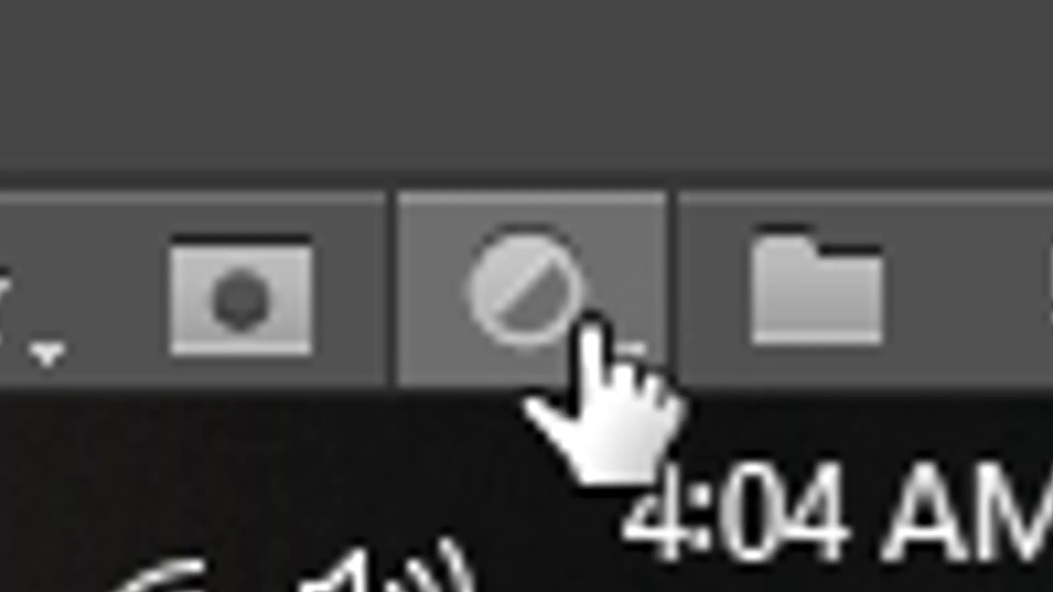
# Step: Add a Hue/Saturation adjustment layer directly above the cut tile's layer and set its hue to -36
pyautogui.click(589, 318)
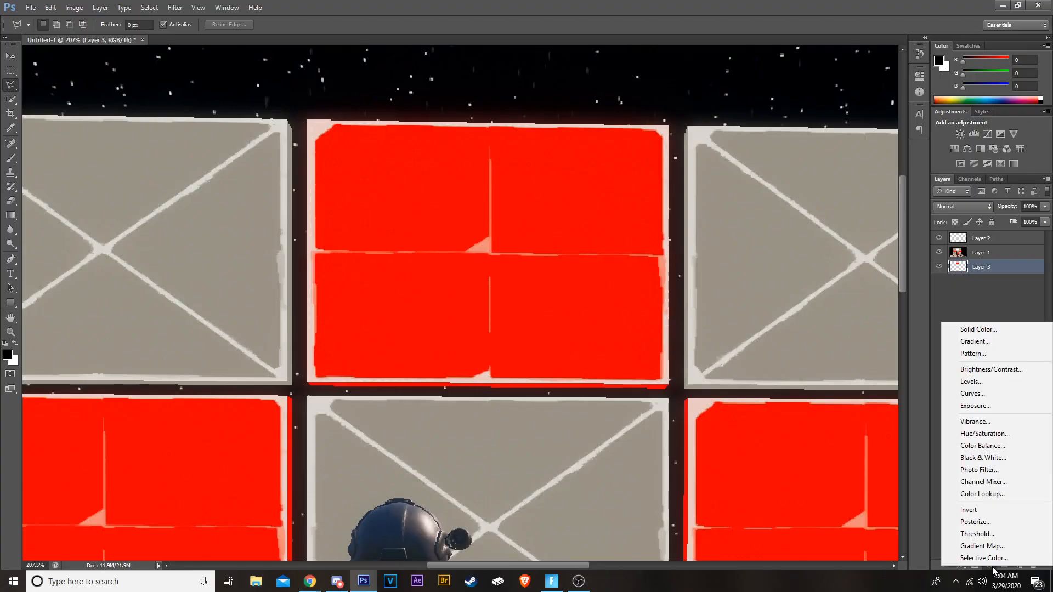
pyautogui.click(978, 433)
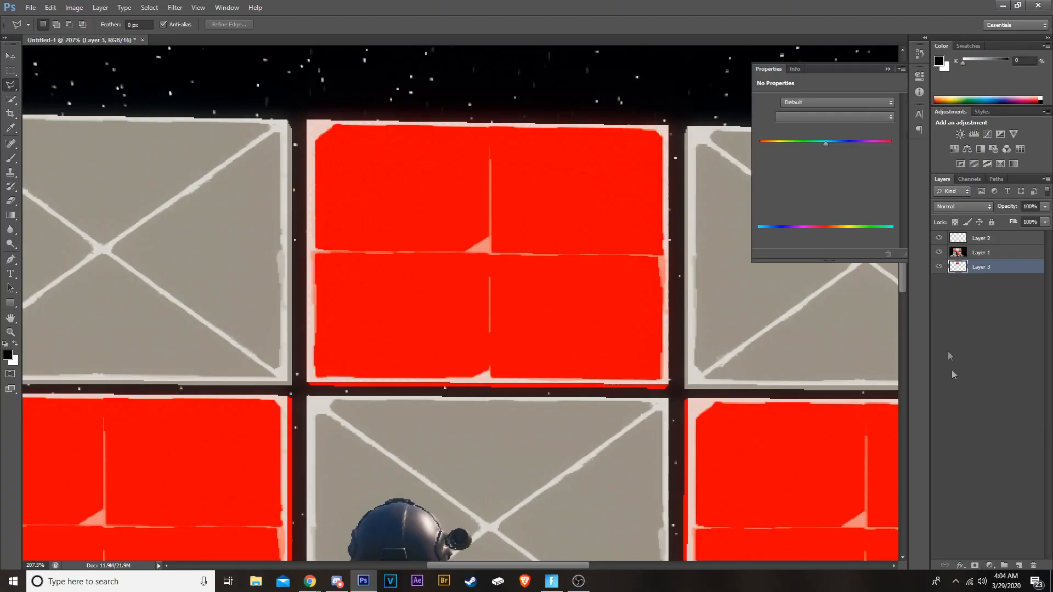
pyautogui.moveTo(825, 144); pyautogui.dragTo(796, 149)
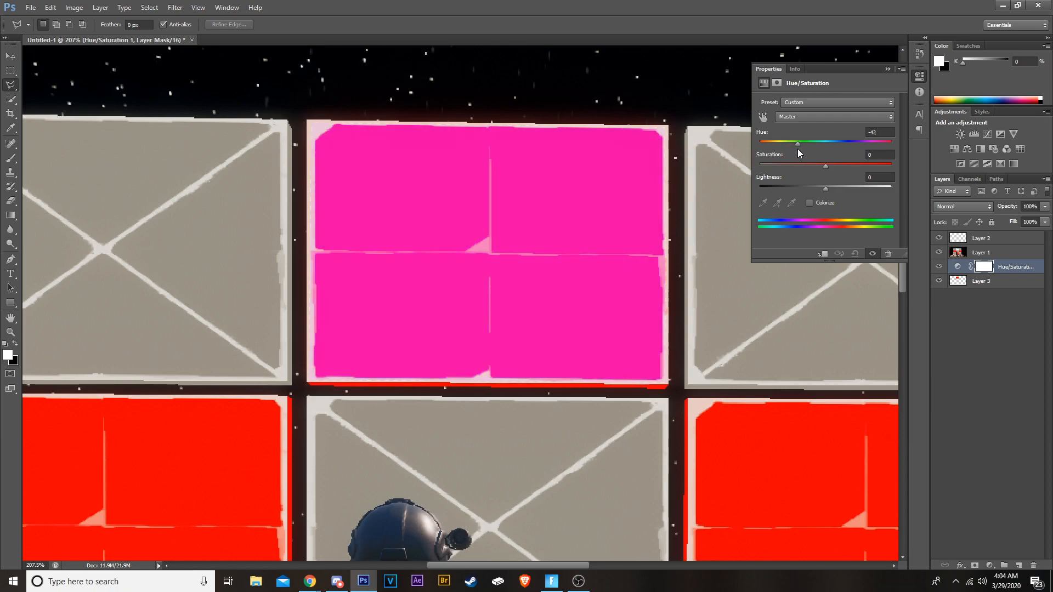
pyautogui.moveTo(797, 149)
pyautogui.mouseDown()
pyautogui.moveTo(818, 147)
pyautogui.moveTo(798, 141)
pyautogui.mouseUp()
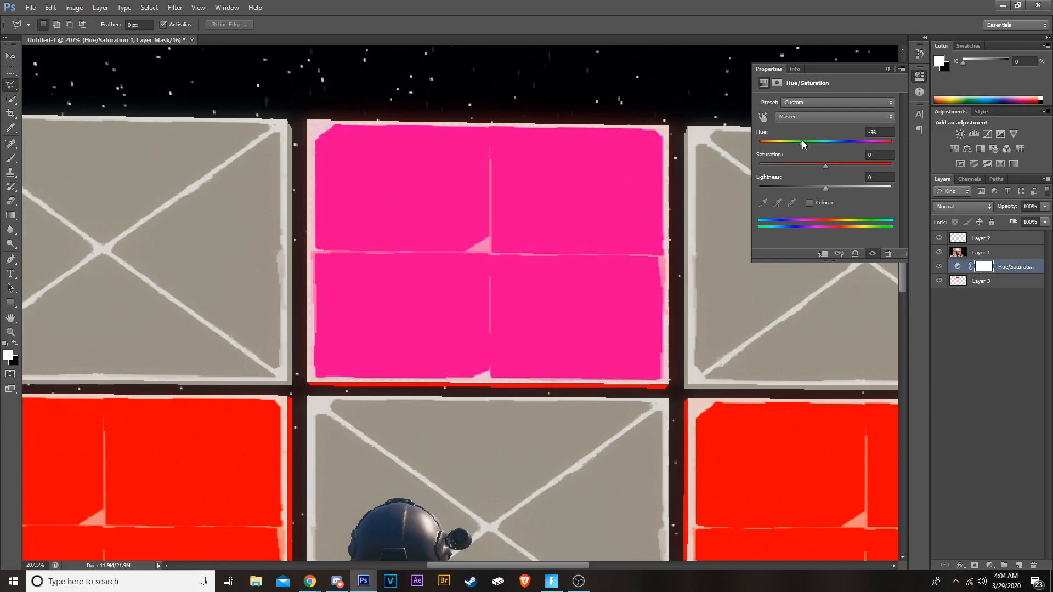
pyautogui.click(884, 70)
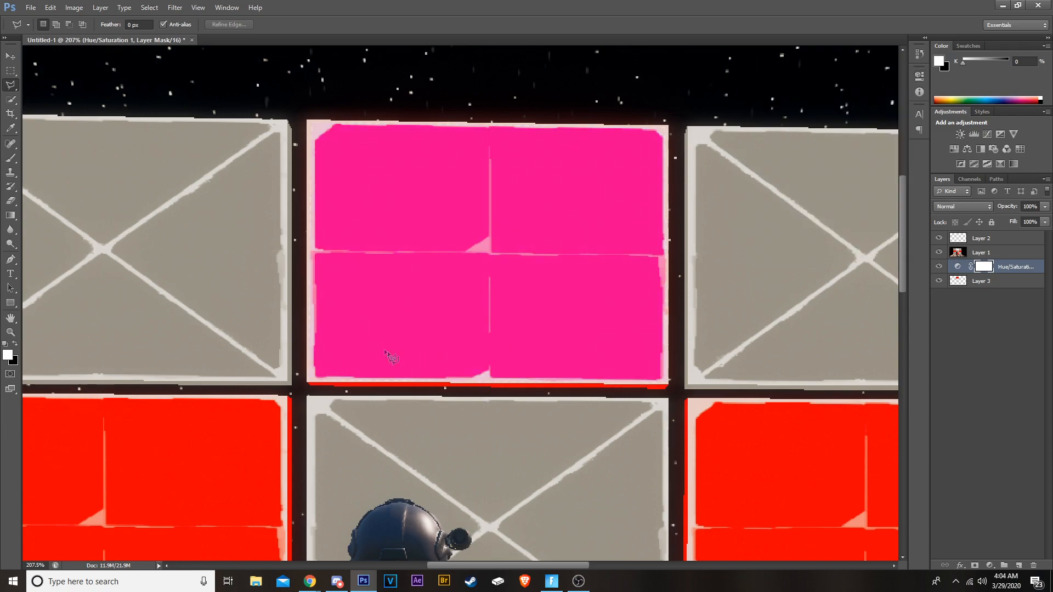
# Step: Outline the thin red strip along the pink tile's lower edge with the Polygonal Lasso
pyautogui.scroll(2, 310, 386)
pyautogui.scroll(2, 311, 388)
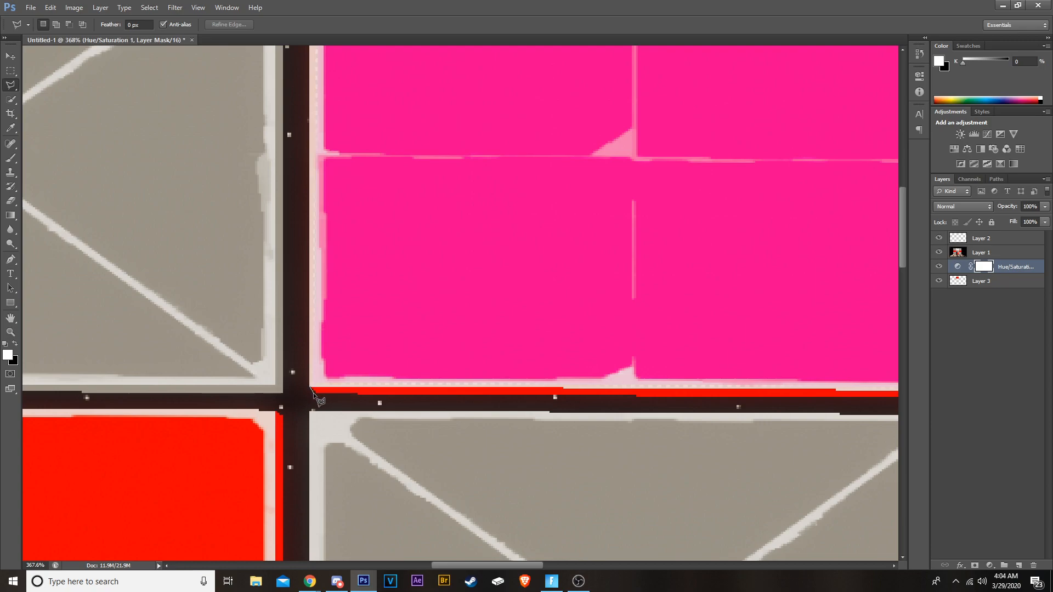
pyautogui.click(315, 394)
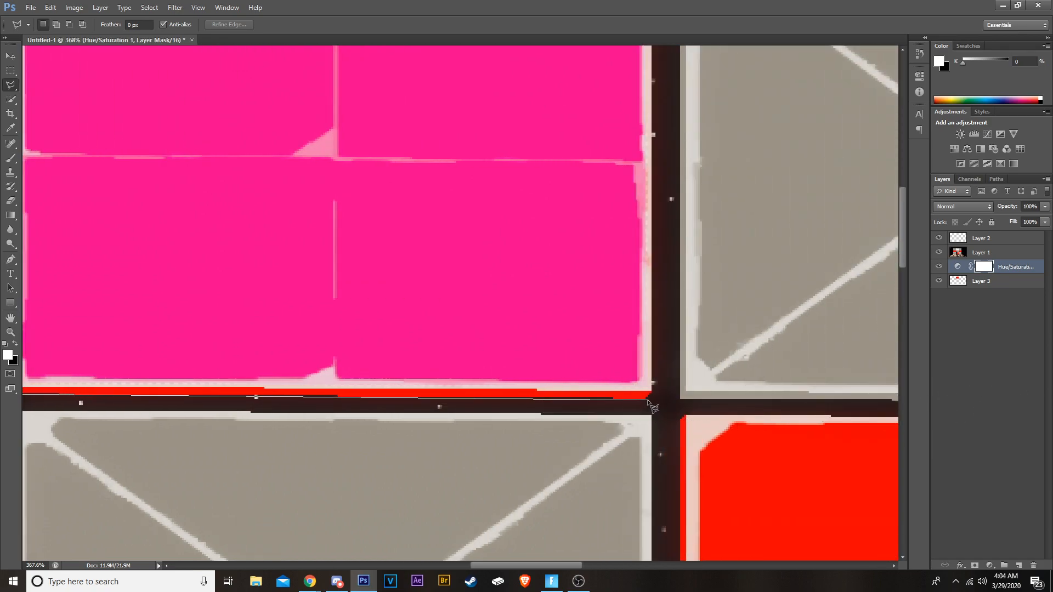
pyautogui.click(647, 400)
pyautogui.click(649, 384)
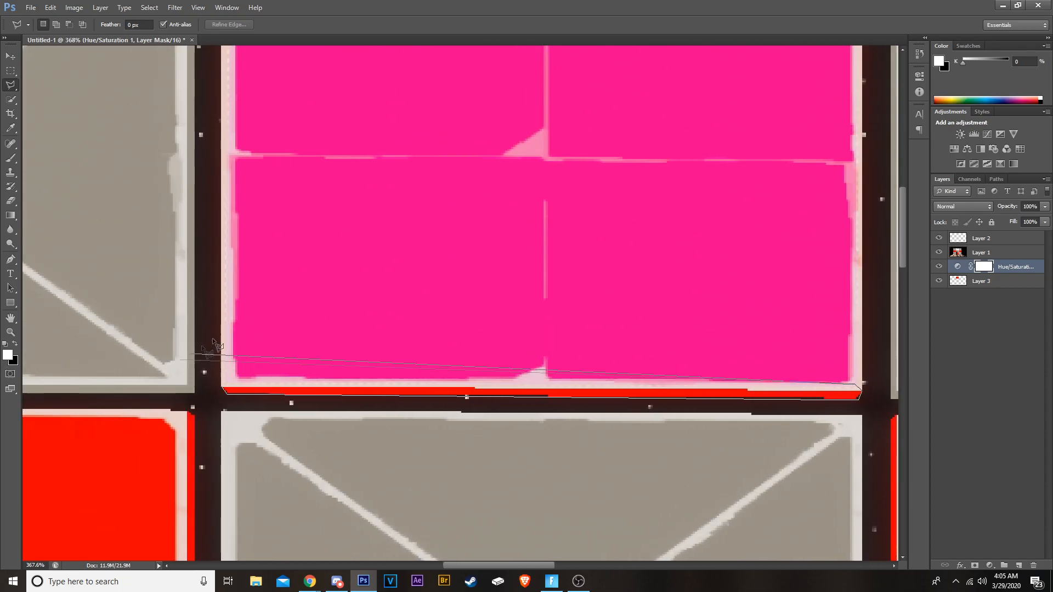
pyautogui.click(226, 388)
# Step: Cut the selected strip from Layer 1 onto a new layer and place it directly beneath the Hue/Saturation adjustment
pyautogui.rightClick(258, 387)
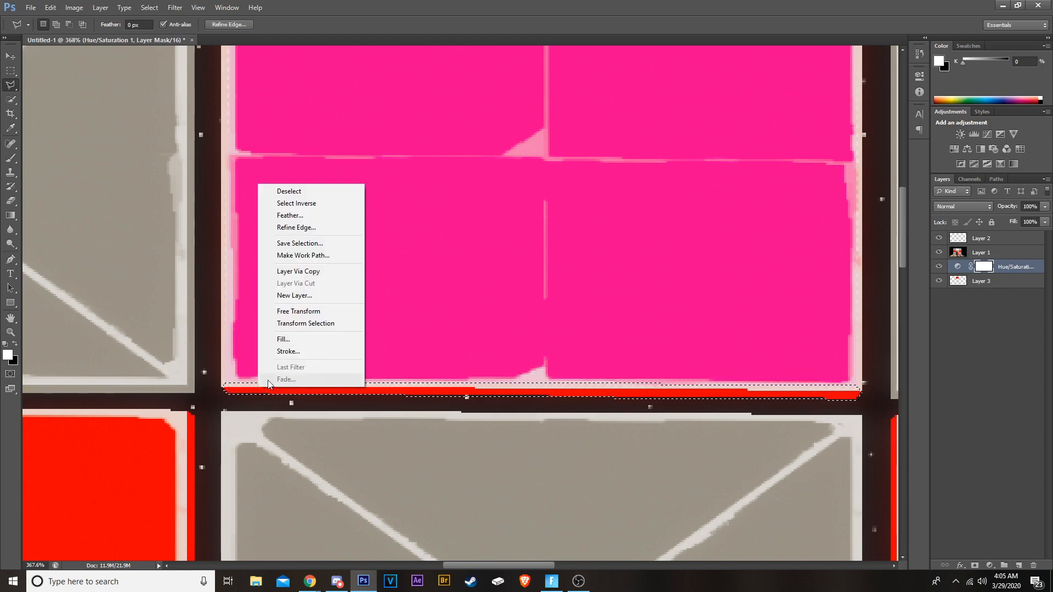
pyautogui.click(969, 258)
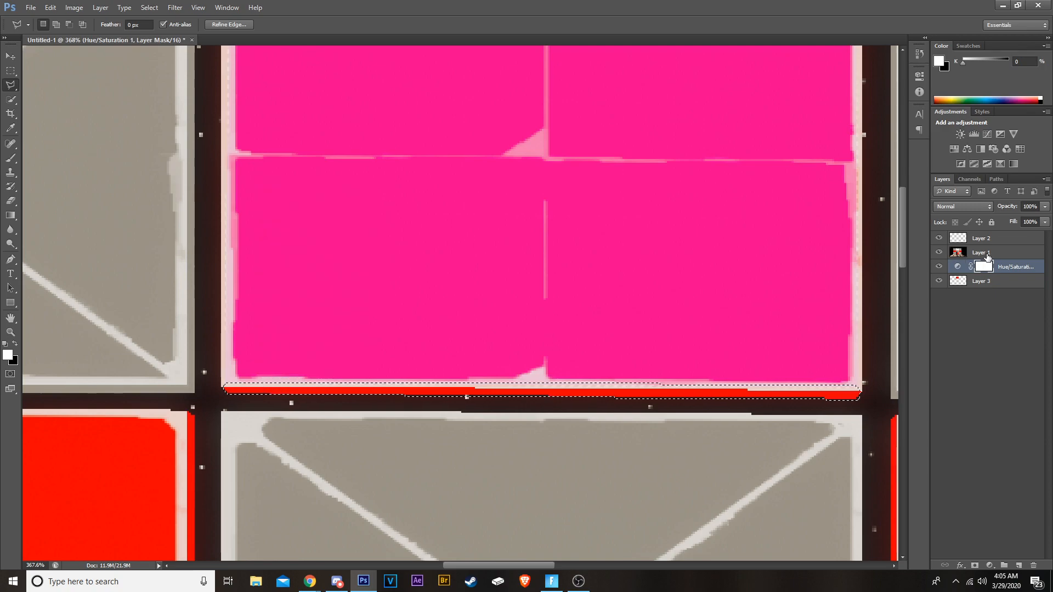
pyautogui.click(979, 253)
pyautogui.rightClick(266, 386)
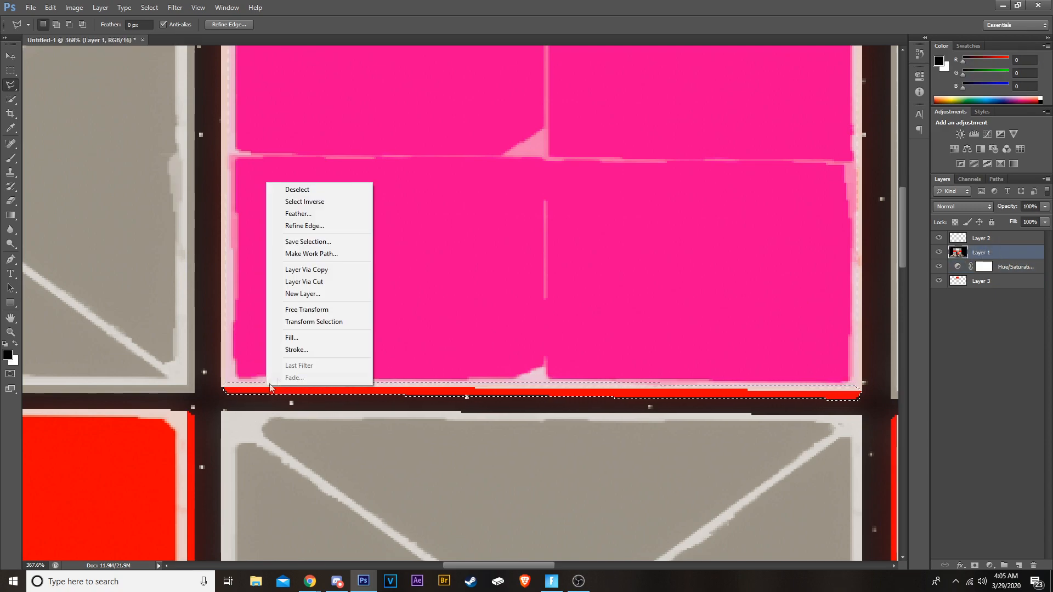
pyautogui.click(321, 282)
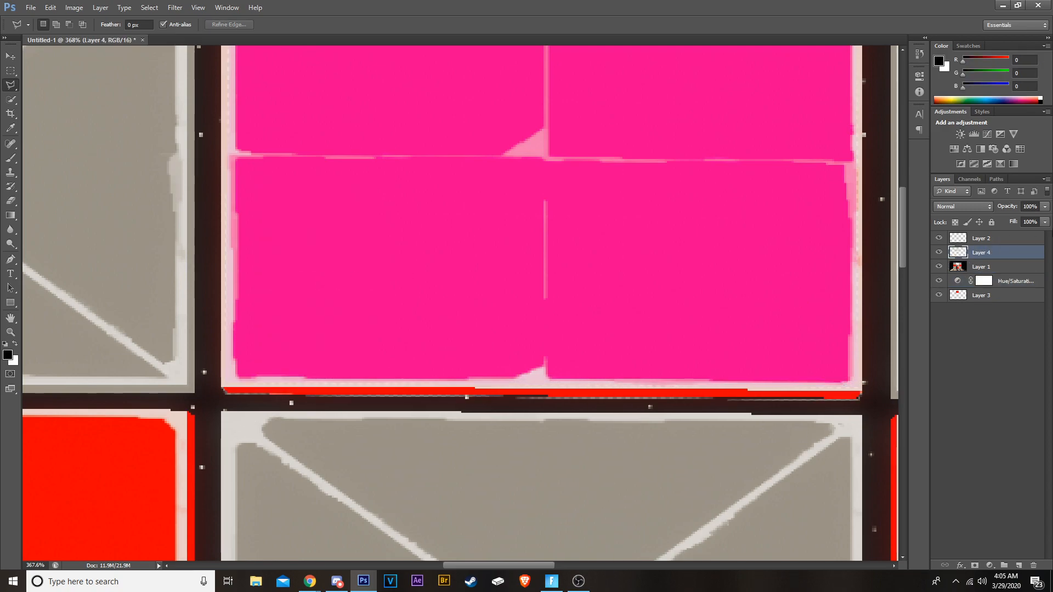
pyautogui.moveTo(999, 255); pyautogui.dragTo(1000, 288)
pyautogui.scroll(-6, 669, 350)
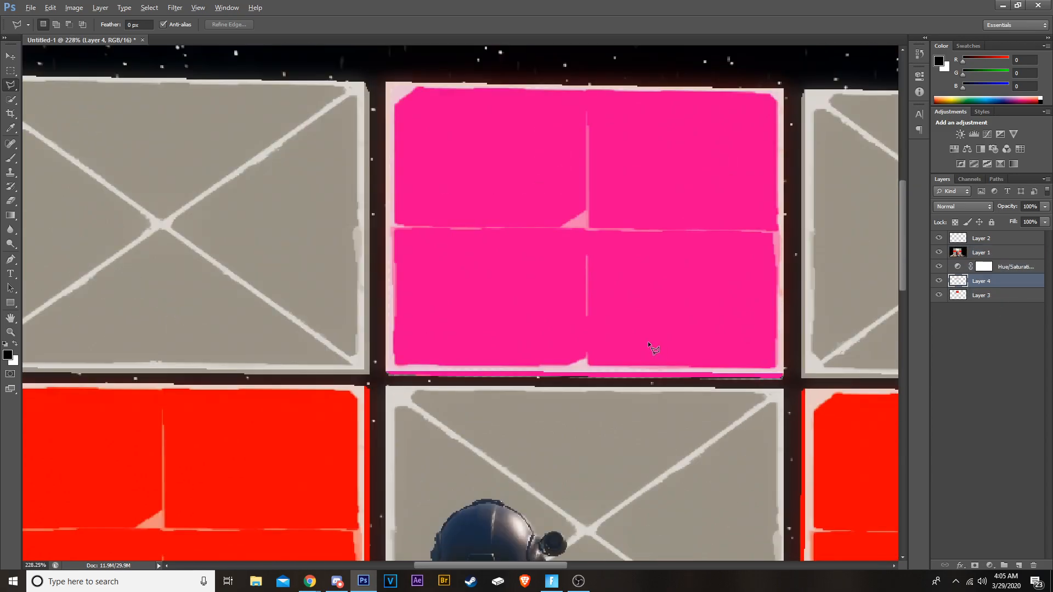
# Step: Free-transform the cut strip at the pink tile's lower edge and place its layer beneath the tile's layer
pyautogui.scroll(6, 647, 342)
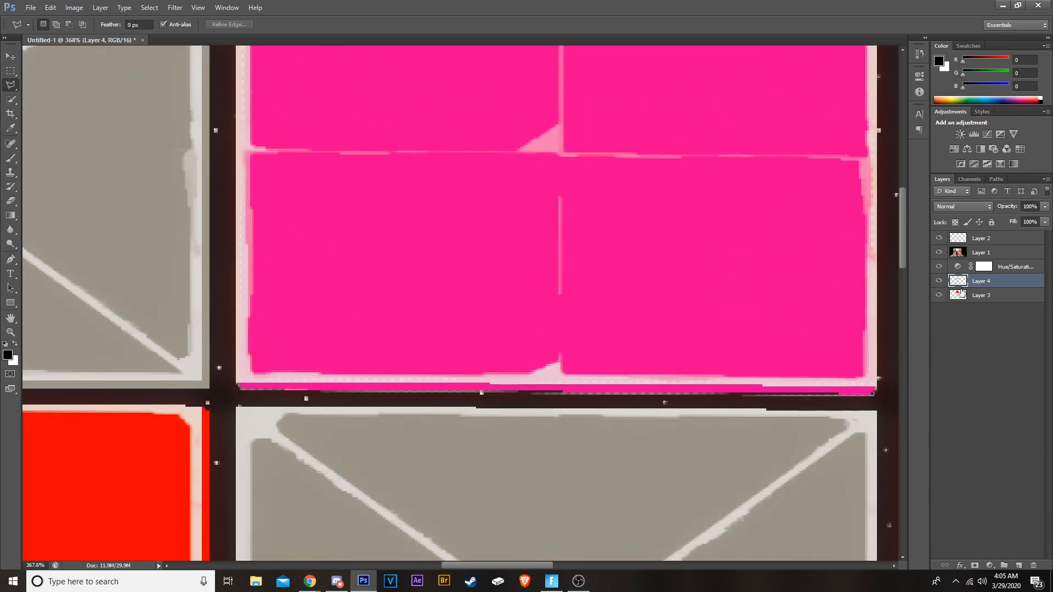
pyautogui.hotkey('ctrl', 't')
pyautogui.moveTo(879, 376); pyautogui.dragTo(911, 357)
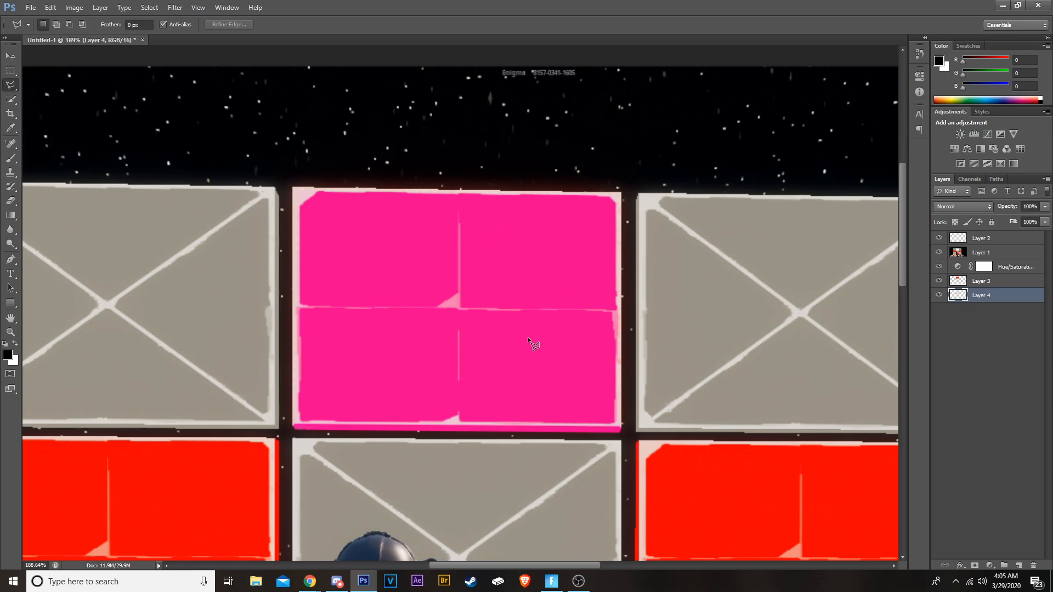
pyautogui.click(508, 355)
pyautogui.press('Escape')
pyautogui.scroll(-5, 458, 452)
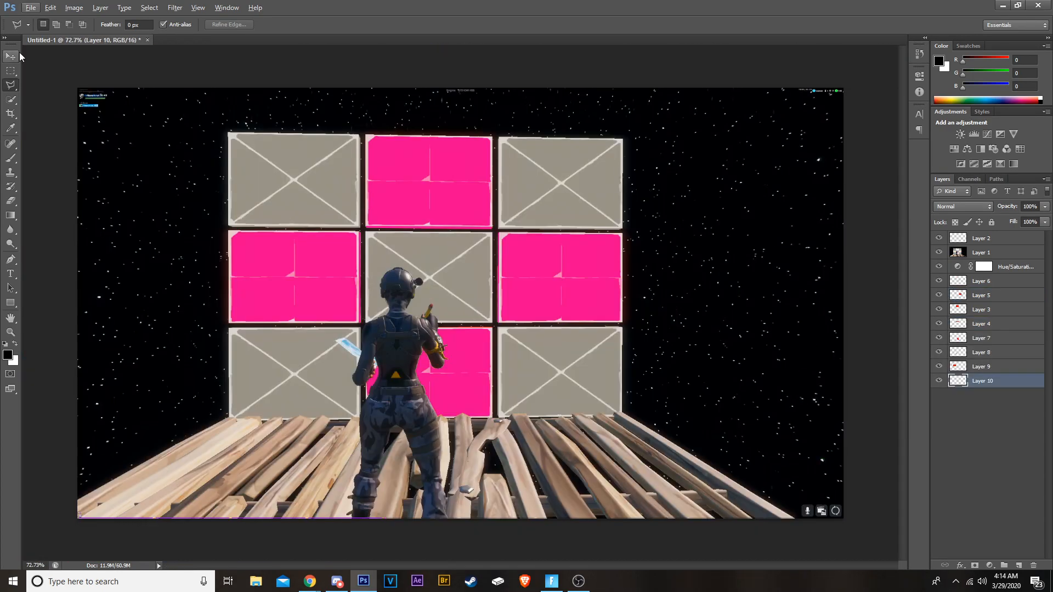
# Step: Choose the Brush and set the foreground color to a lighter shade of the tiles' pink, RGB 255, 74, 183
pyautogui.press('v')
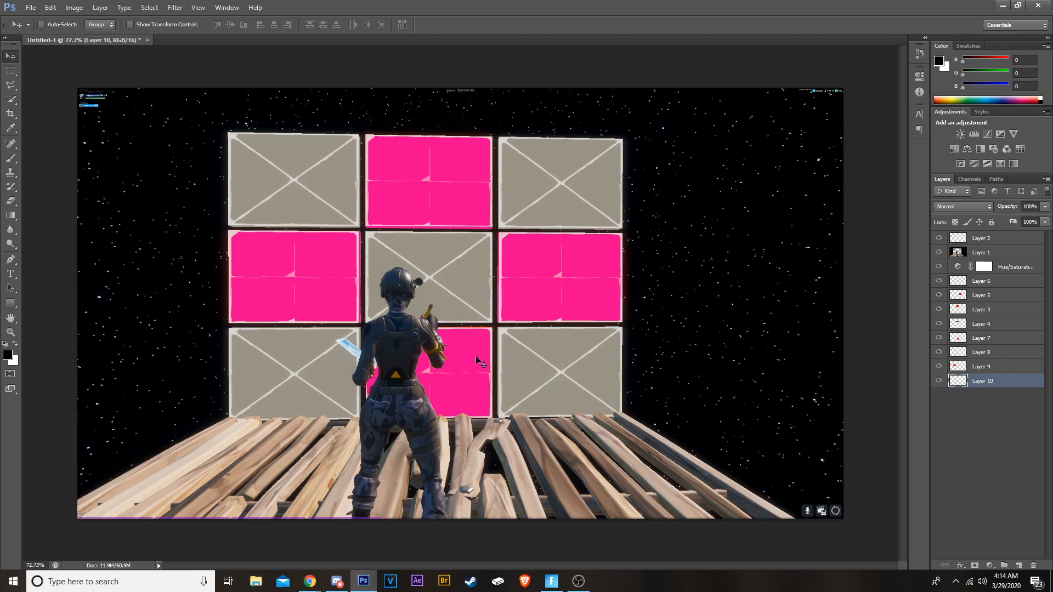
pyautogui.click(15, 160)
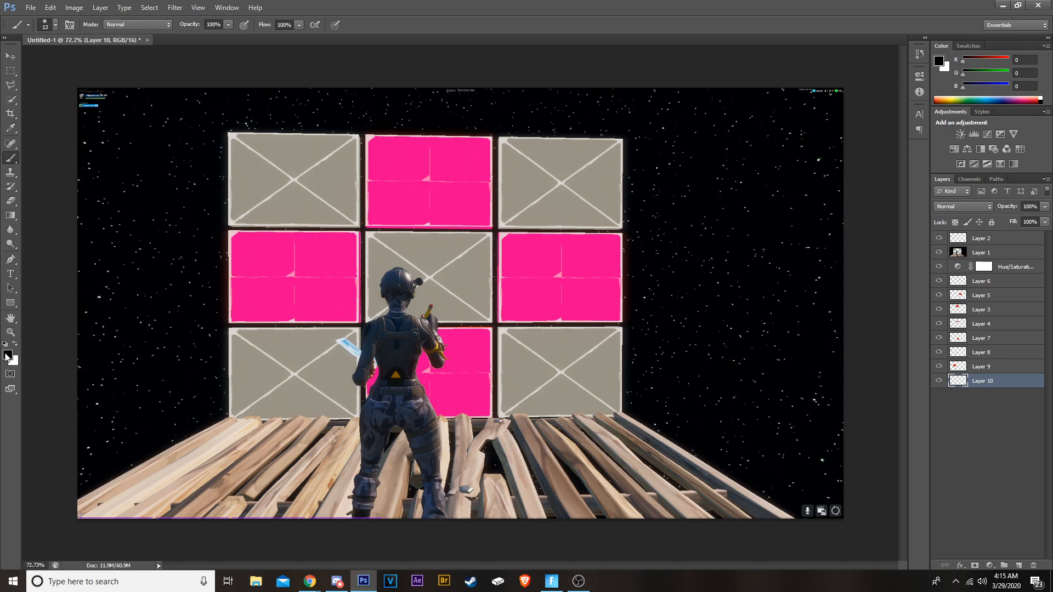
pyautogui.click(7, 355)
pyautogui.click(329, 266)
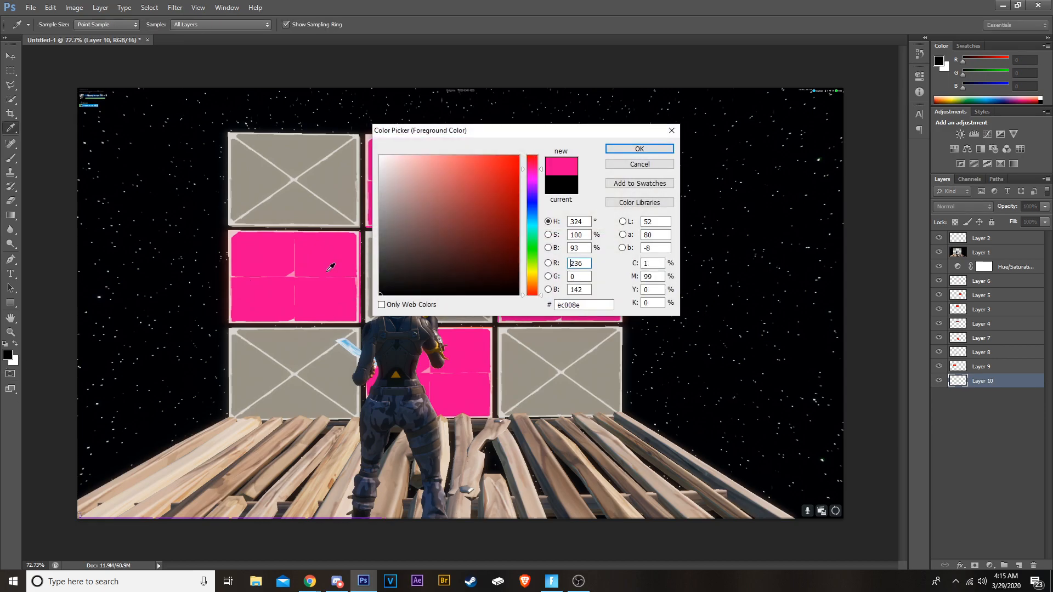
pyautogui.moveTo(516, 161); pyautogui.dragTo(478, 156)
pyautogui.click(612, 150)
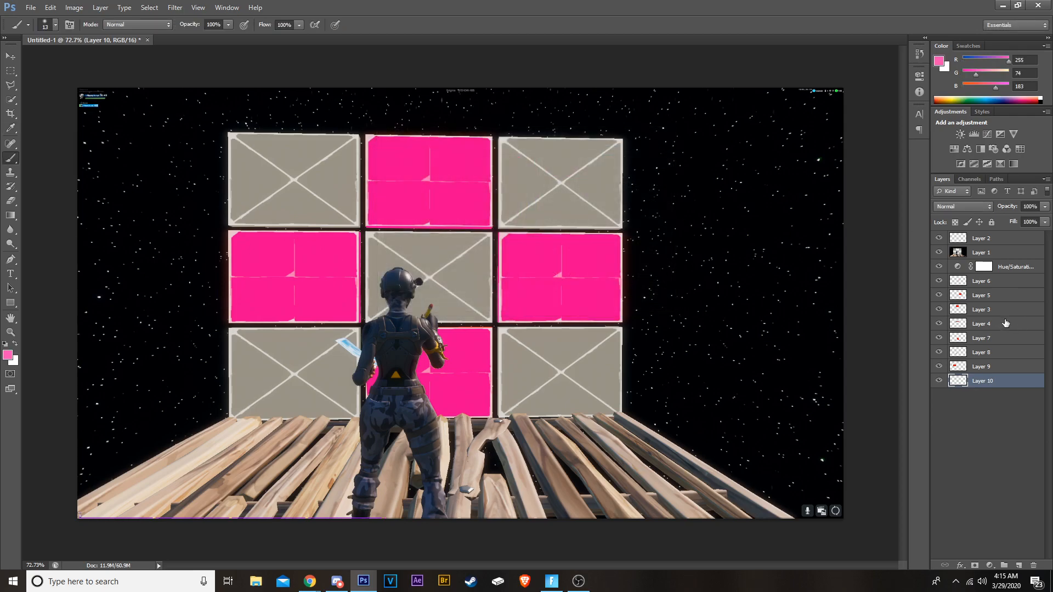
# Step: Add a new empty layer and place it between Layer 2 and Layer 1
pyautogui.click(1017, 566)
pyautogui.moveTo(993, 384); pyautogui.dragTo(999, 245)
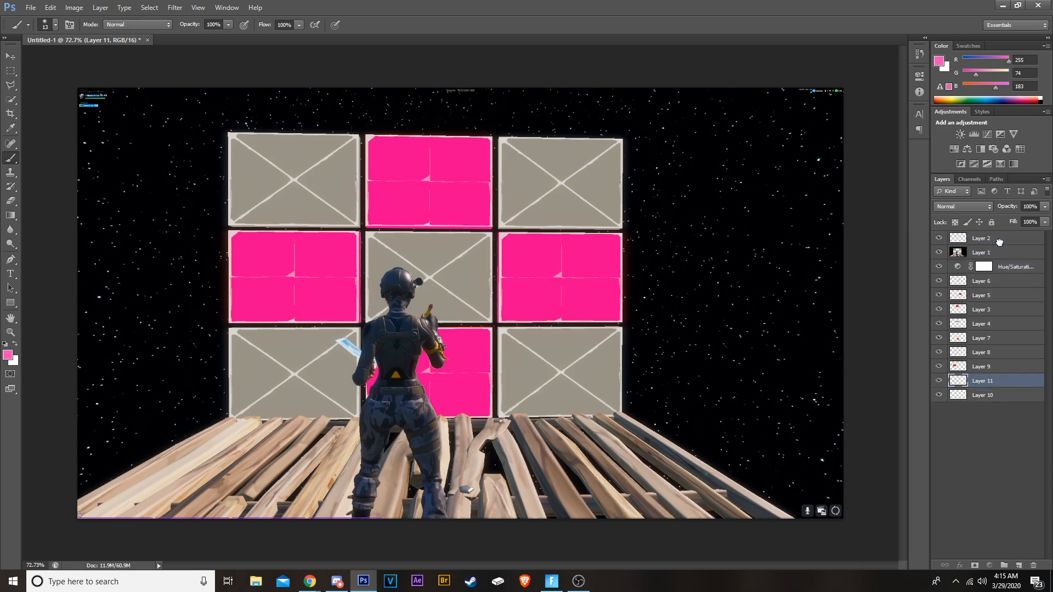
pyautogui.click(939, 267)
pyautogui.click(940, 268)
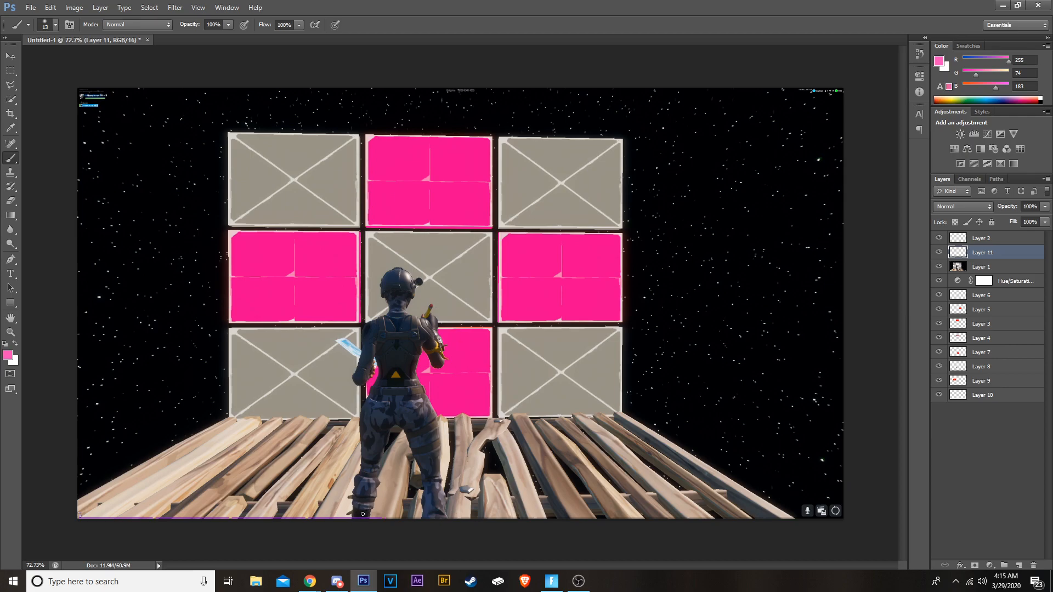
# Step: Set the brush size to 3 px for outlining the character on Layer 11
pyautogui.scroll(3, 363, 514)
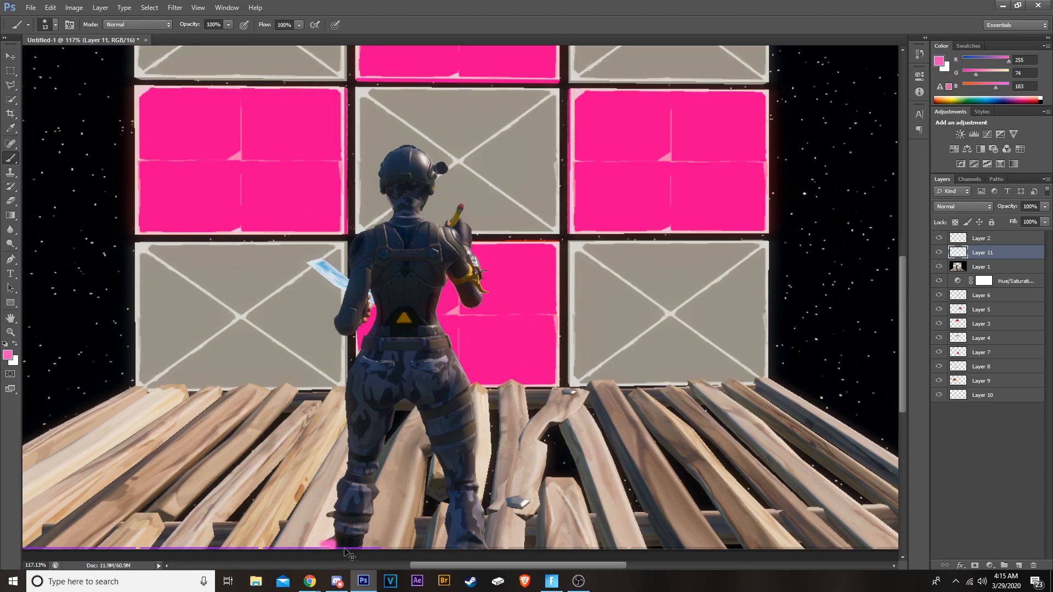
pyautogui.click(57, 25)
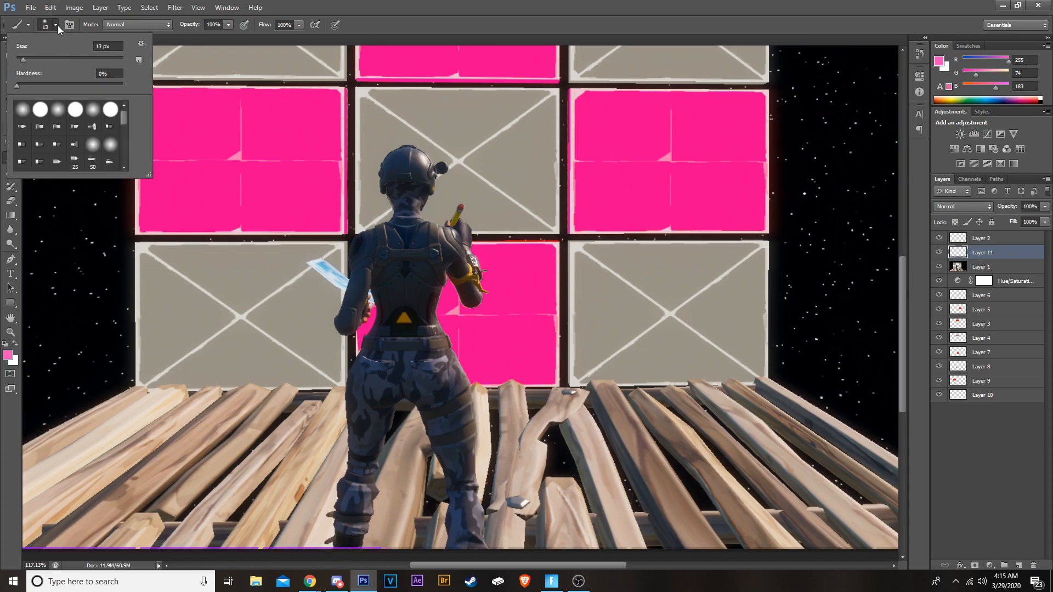
pyautogui.doubleClick(99, 47)
pyautogui.write('3')
pyautogui.press('Return')
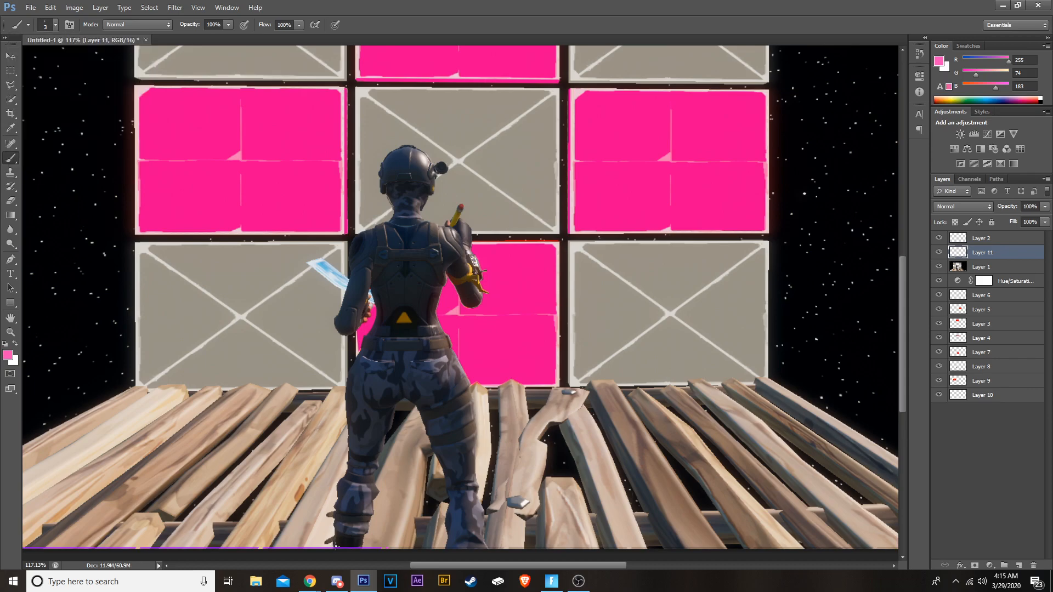
pyautogui.scroll(4, 337, 543)
pyautogui.press('alt')
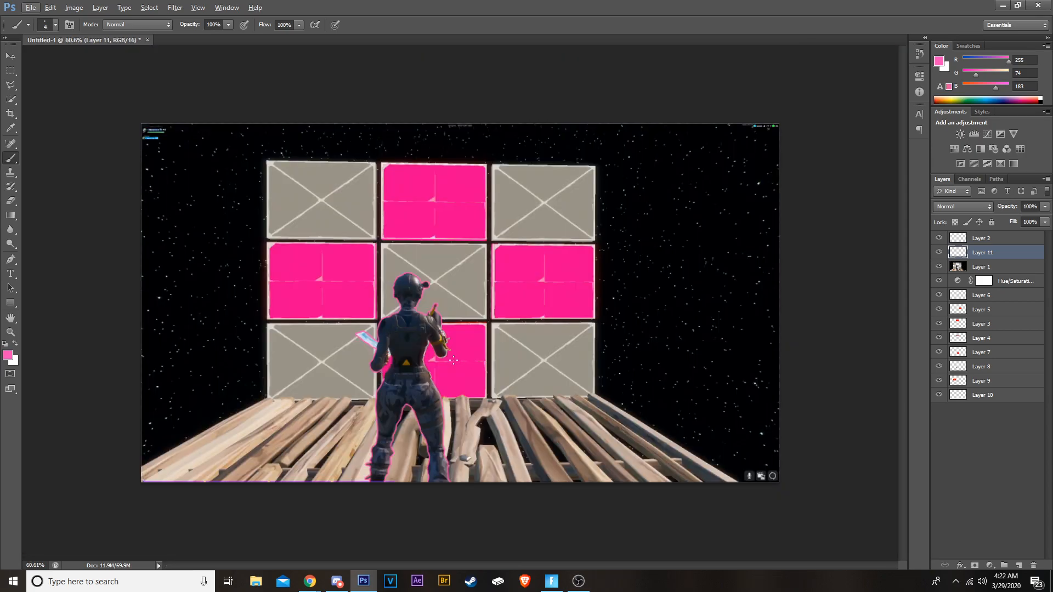
# Step: Add an Outer Glow to the character outline on Layer 11 in the foreground pink, ff4ab7
pyautogui.rightClick(986, 255)
pyautogui.click(928, 201)
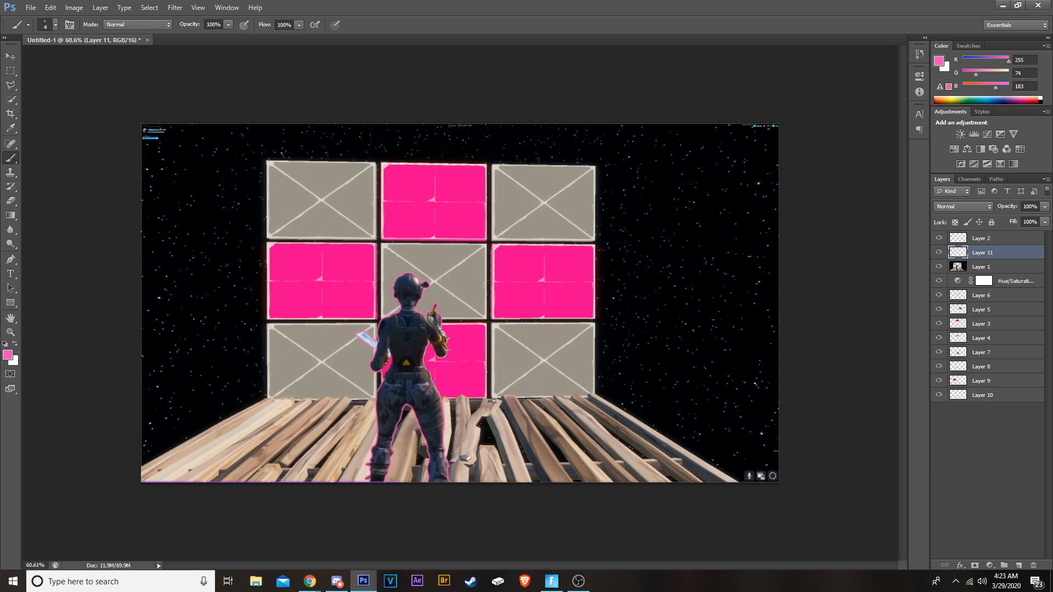
pyautogui.press('h')
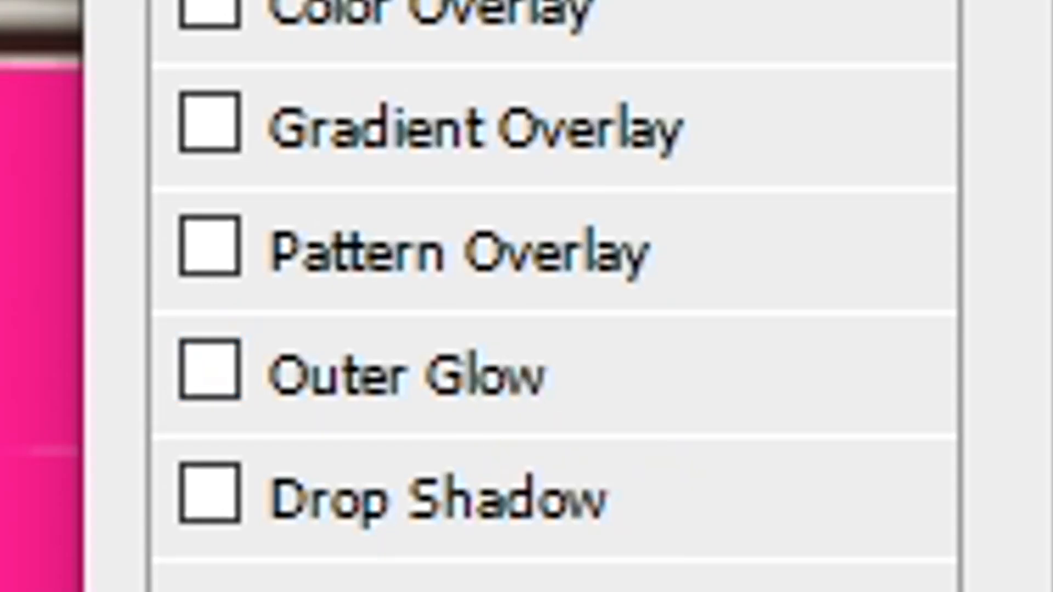
pyautogui.click(409, 277)
pyautogui.moveTo(462, 112); pyautogui.dragTo(676, 69)
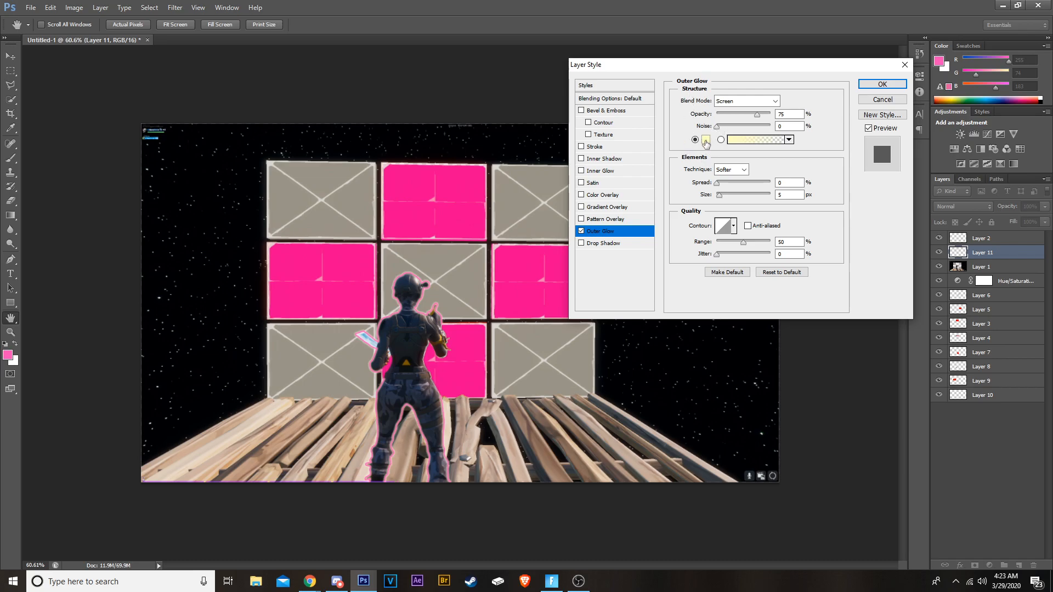
pyautogui.click(706, 141)
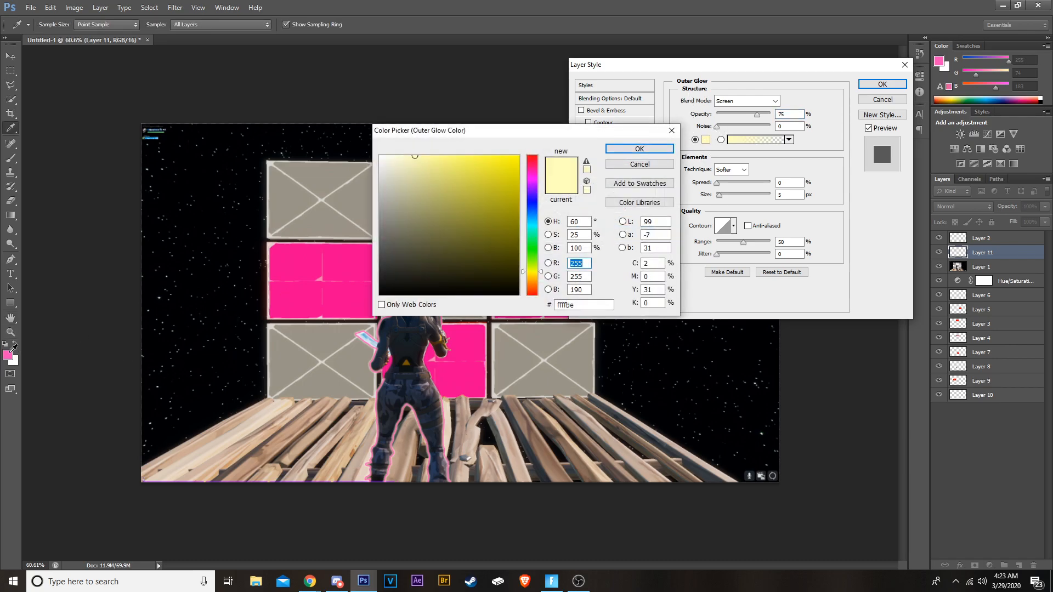
pyautogui.click(8, 352)
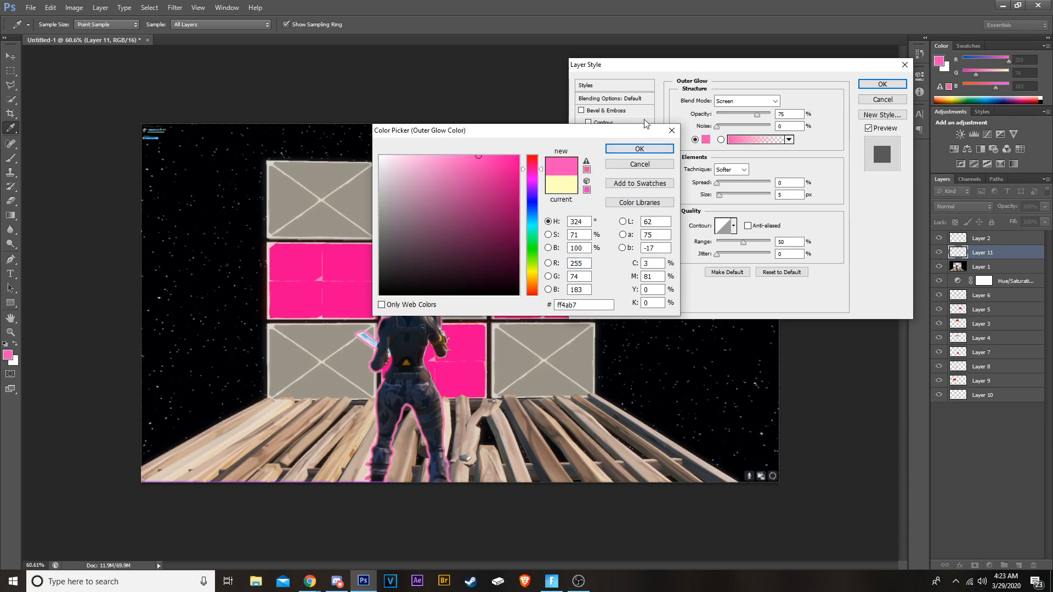
pyautogui.press('Return')
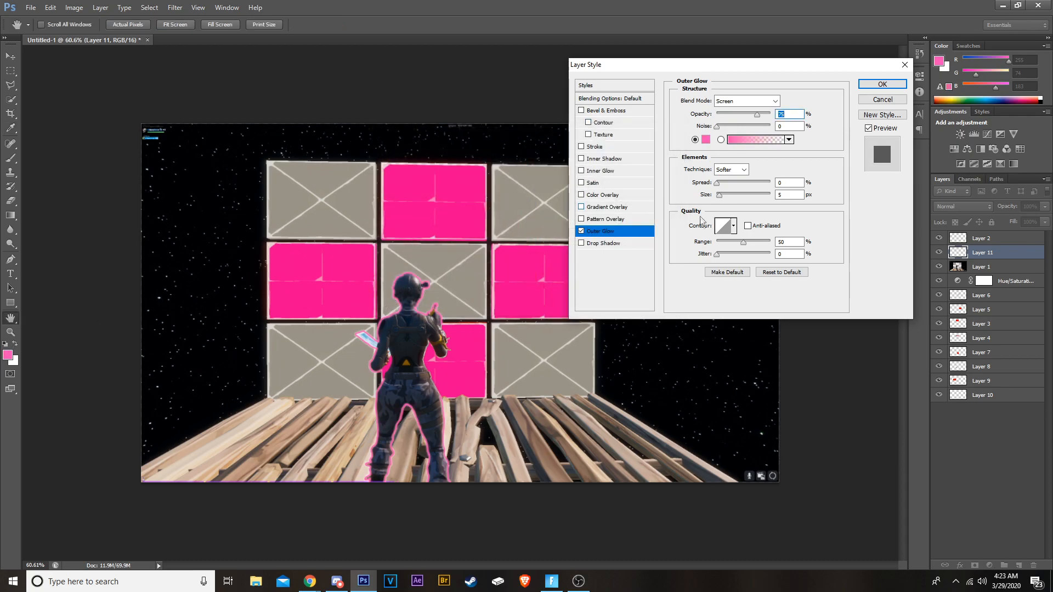
# Step: Set the character outline's outer glow to a spread of 5% and a size of 25 px
pyautogui.moveTo(716, 183); pyautogui.dragTo(782, 184)
pyautogui.moveTo(776, 186); pyautogui.dragTo(725, 197)
pyautogui.doubleClick(784, 183)
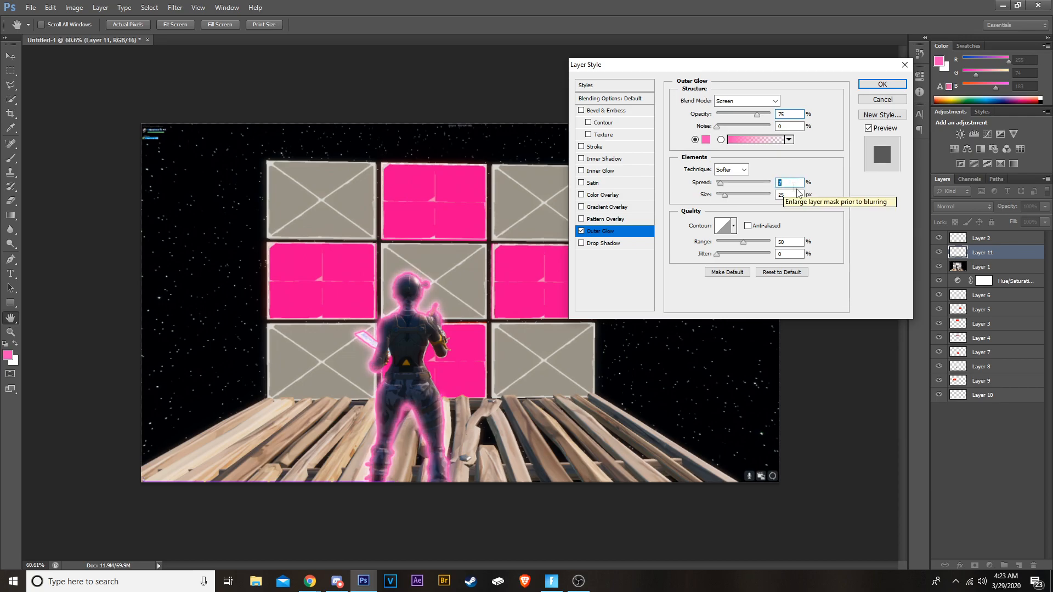
pyautogui.write('5')
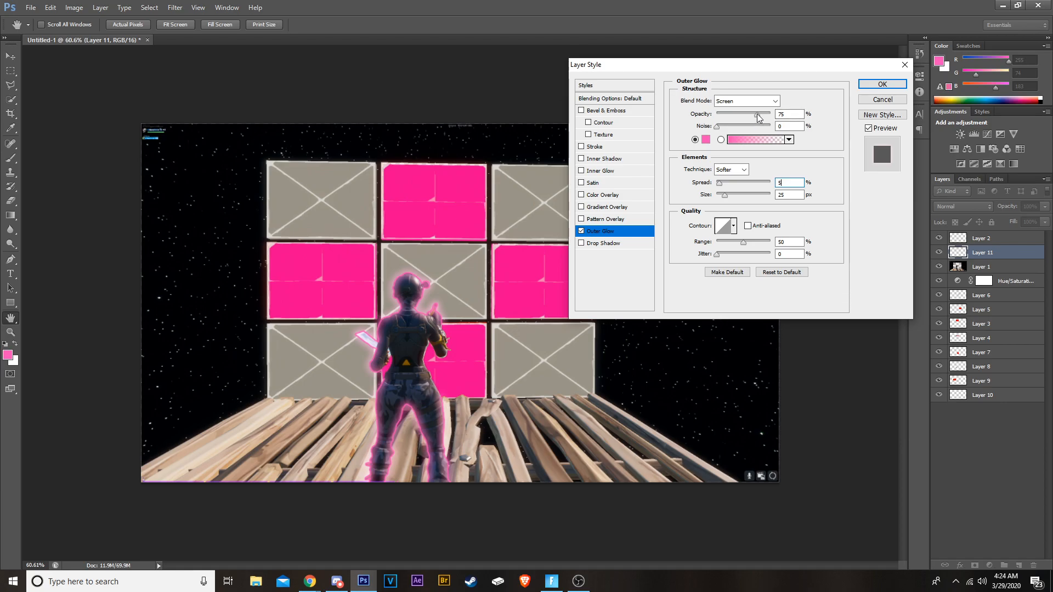
# Step: Try the outer glow at 100% opacity, set it back to 75%, and apply the layer style
pyautogui.moveTo(758, 116); pyautogui.dragTo(771, 117)
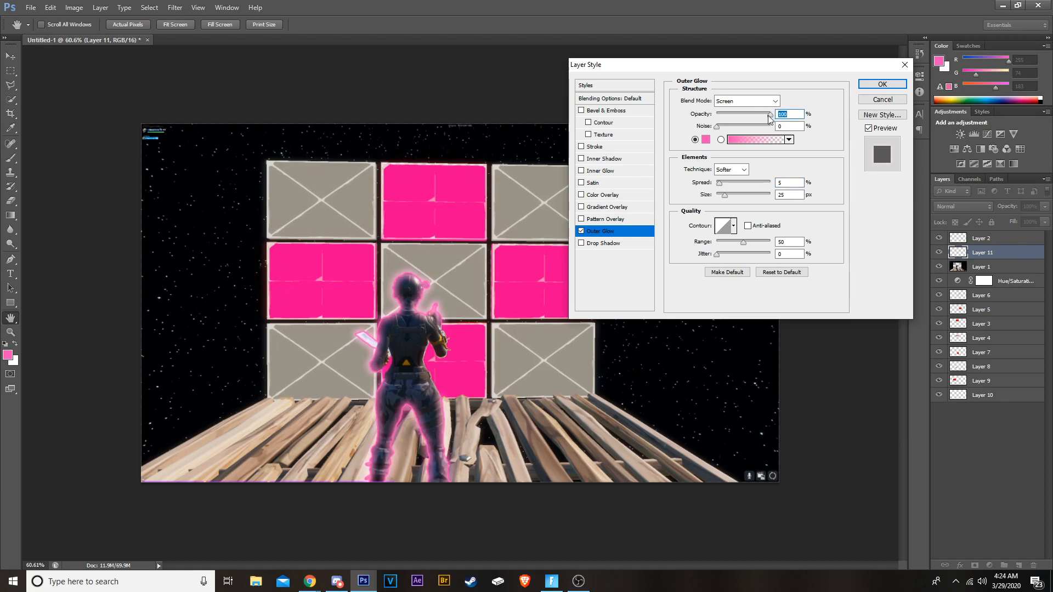
pyautogui.write('10')
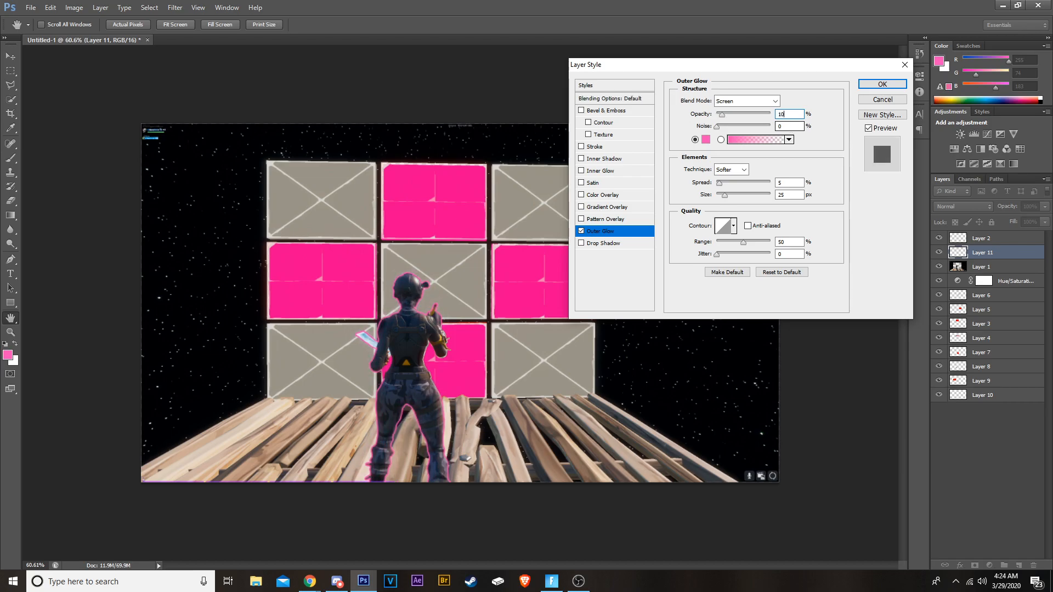
pyautogui.write('0')
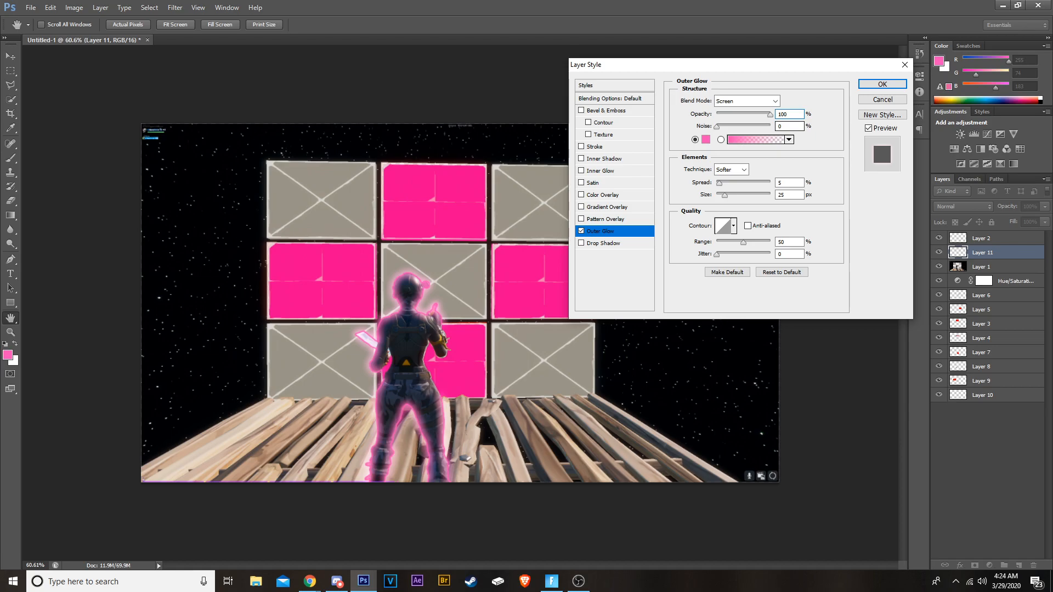
pyautogui.press('BackSpace')
pyautogui.press('BackSpace')
pyautogui.write('75')
pyautogui.press('BackSpace')
pyautogui.press('BackSpace')
pyautogui.press('BackSpace')
pyautogui.write('75')
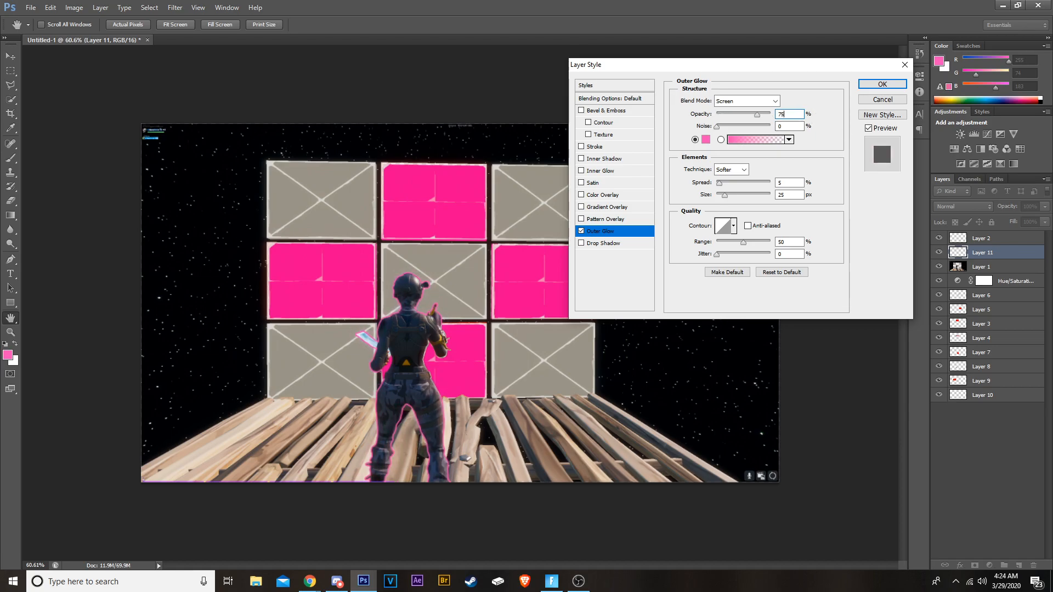
pyautogui.click(877, 85)
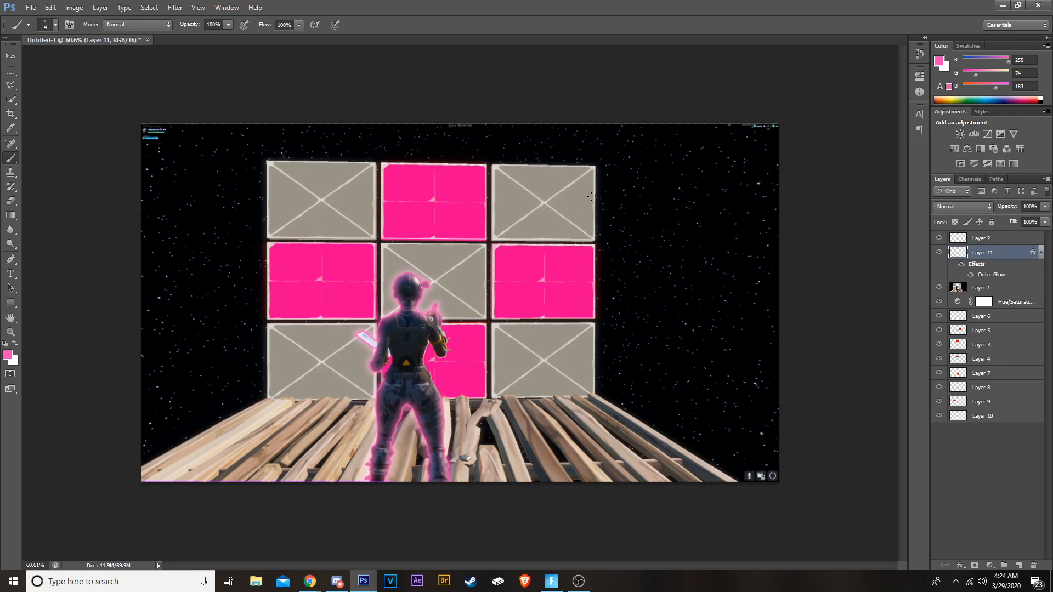
# Step: Add a new empty layer and place it between Layer 11 and Layer 1
pyautogui.click(1018, 569)
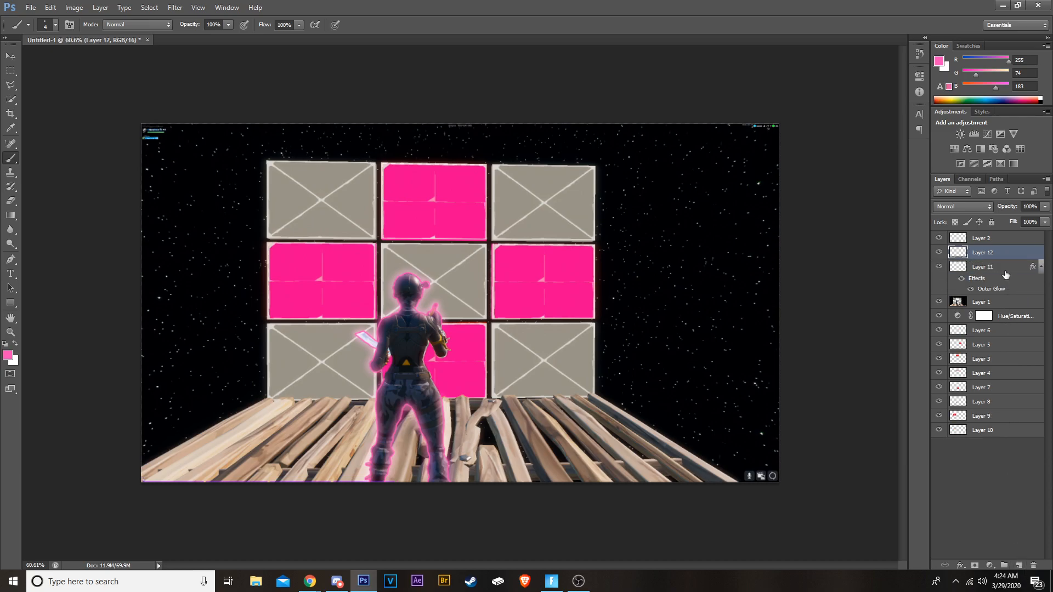
pyautogui.moveTo(982, 255); pyautogui.dragTo(982, 298)
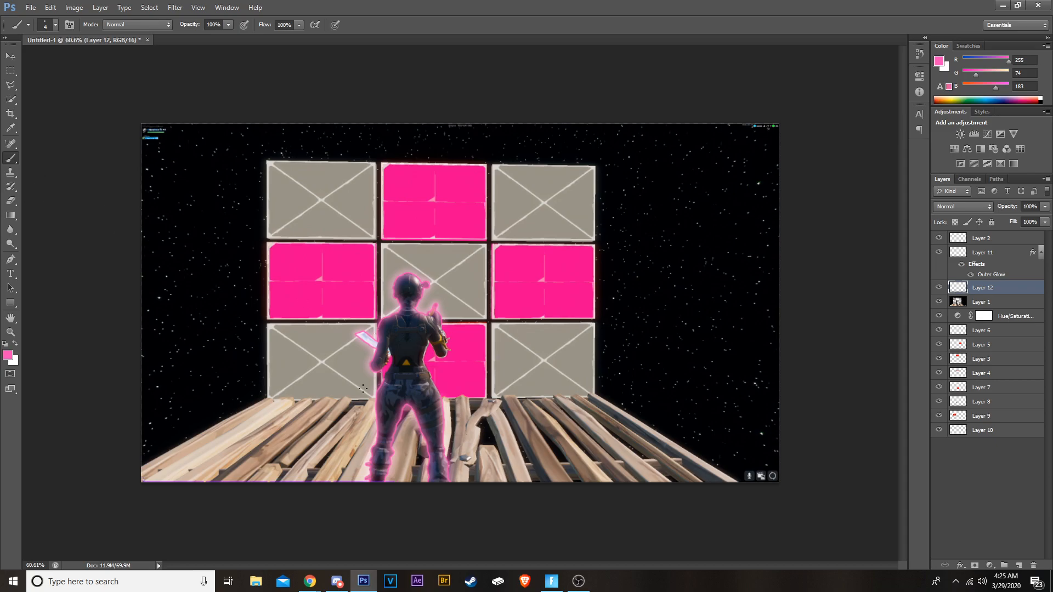
# Step: Trace a Pen path along the edges of the dark gap between the broken floor planks beside the character
pyautogui.scroll(2, 480, 425)
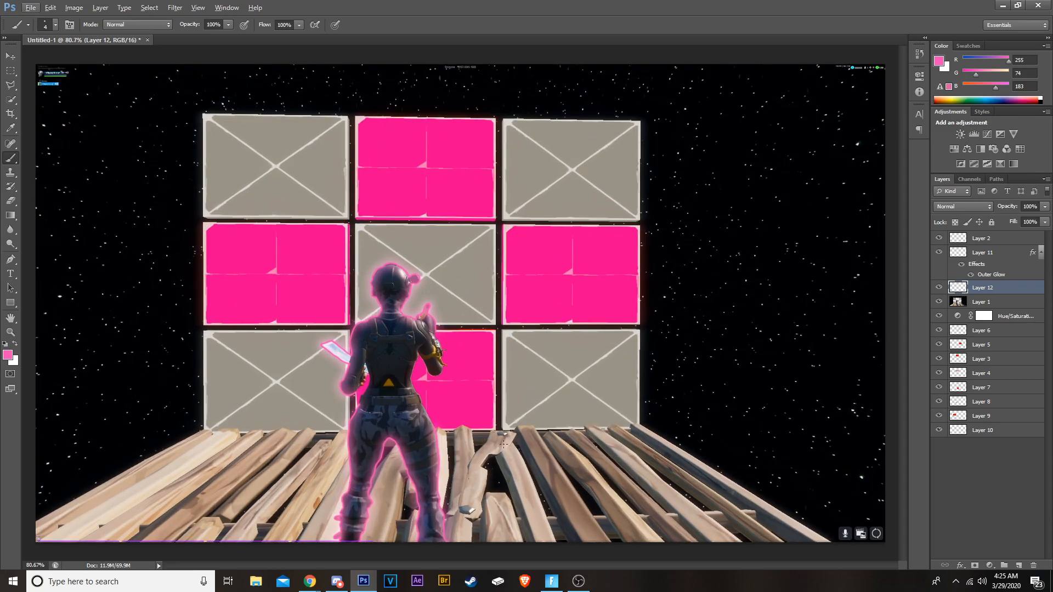
pyautogui.click(10, 260)
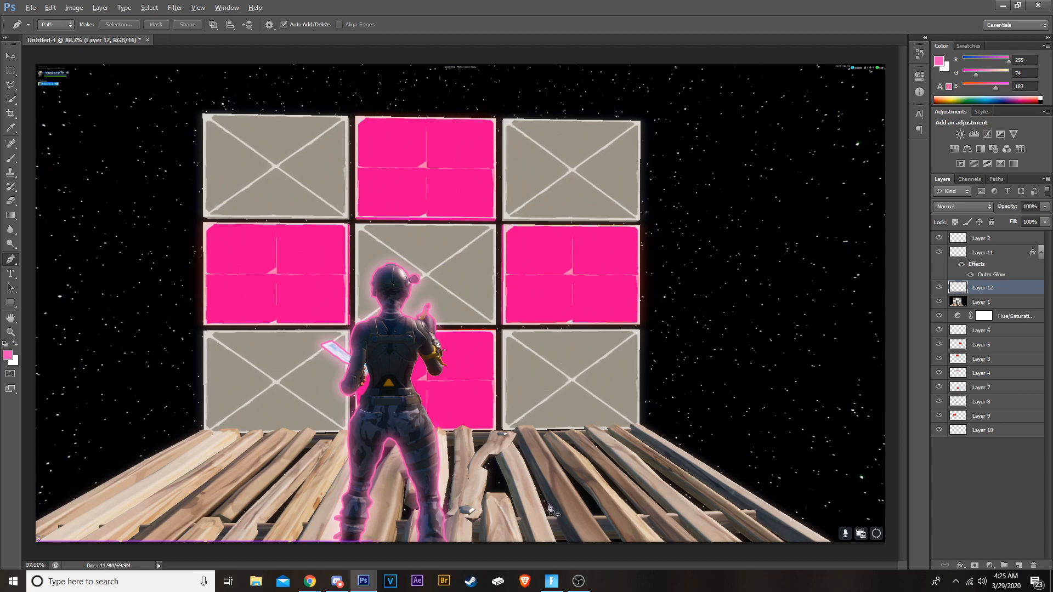
pyautogui.scroll(4, 551, 499)
pyautogui.scroll(-2, 469, 435)
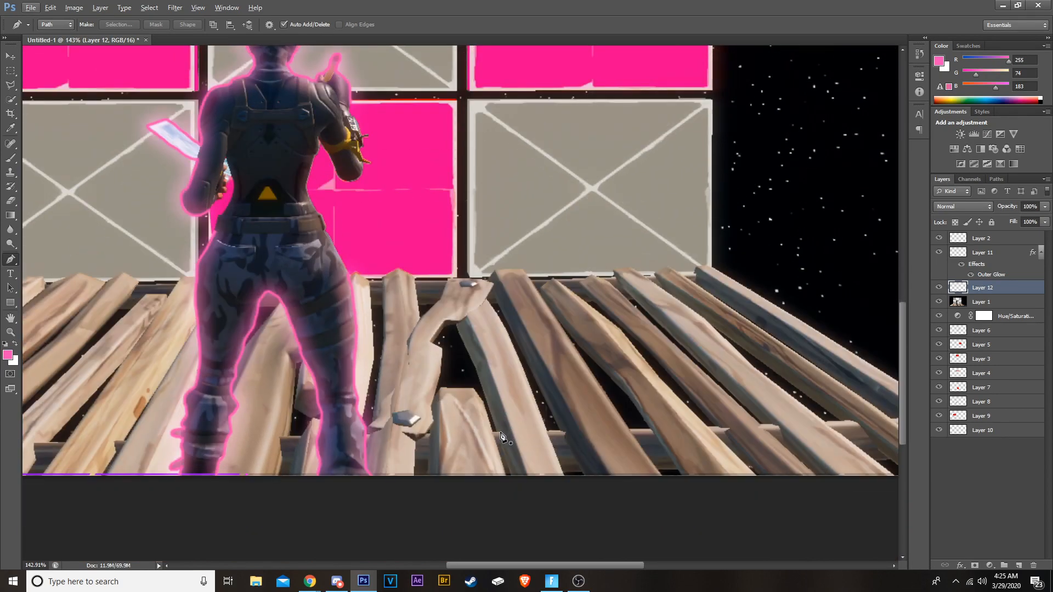
pyautogui.click(456, 327)
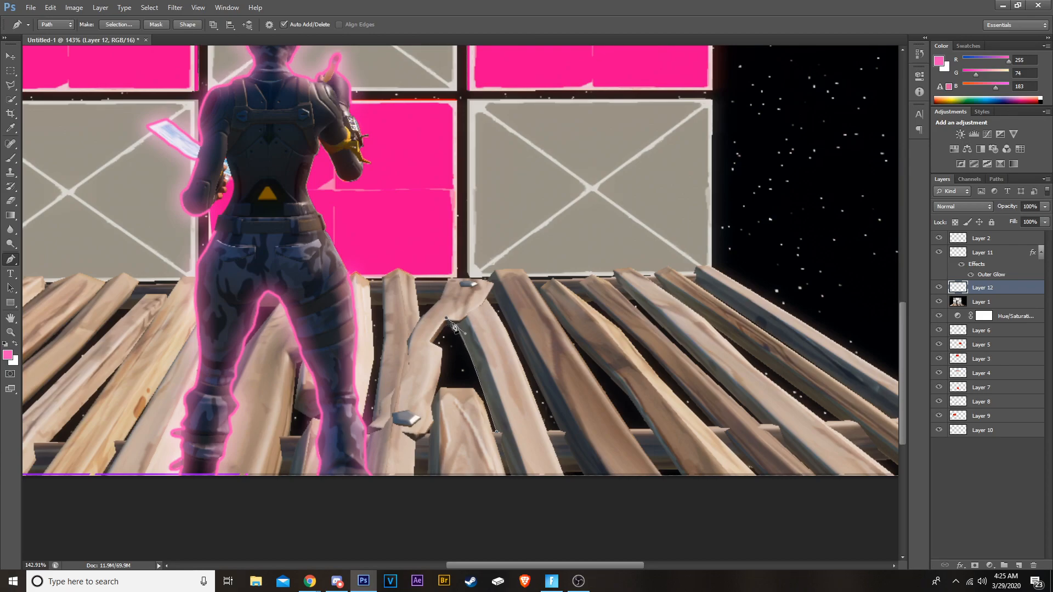
pyautogui.moveTo(433, 344); pyautogui.dragTo(421, 367)
pyautogui.keyDown('alt'); pyautogui.click(433, 343); pyautogui.keyUp('alt')
pyautogui.click(443, 349)
pyautogui.click(436, 394)
pyautogui.click(440, 388)
pyautogui.click(473, 388)
pyautogui.click(482, 401)
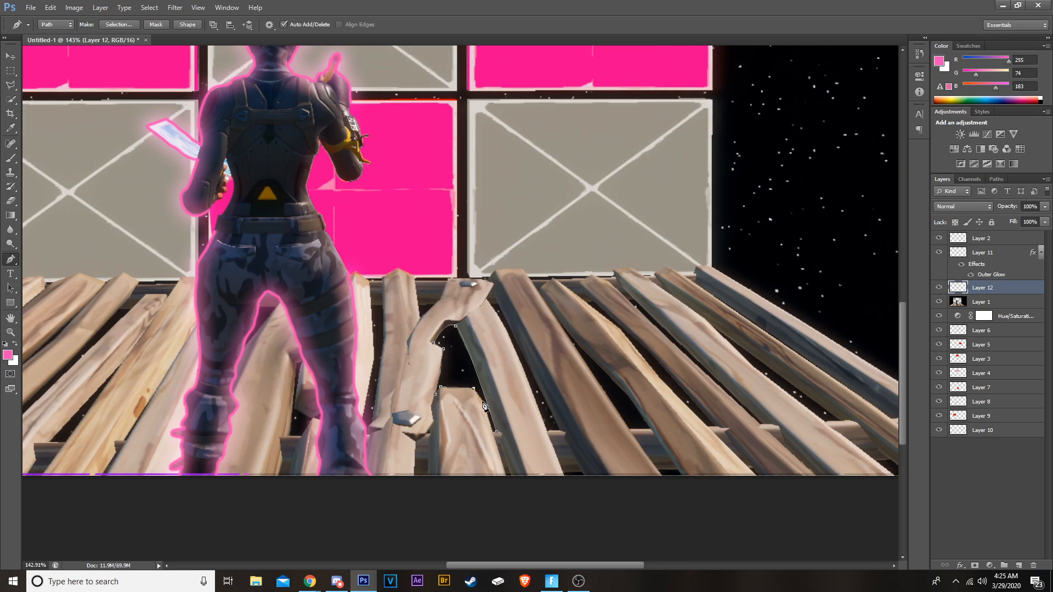
pyautogui.click(496, 434)
# Step: Stroke the plank gap's path with the Brush in the foreground pink and dismiss the path
pyautogui.rightClick(473, 383)
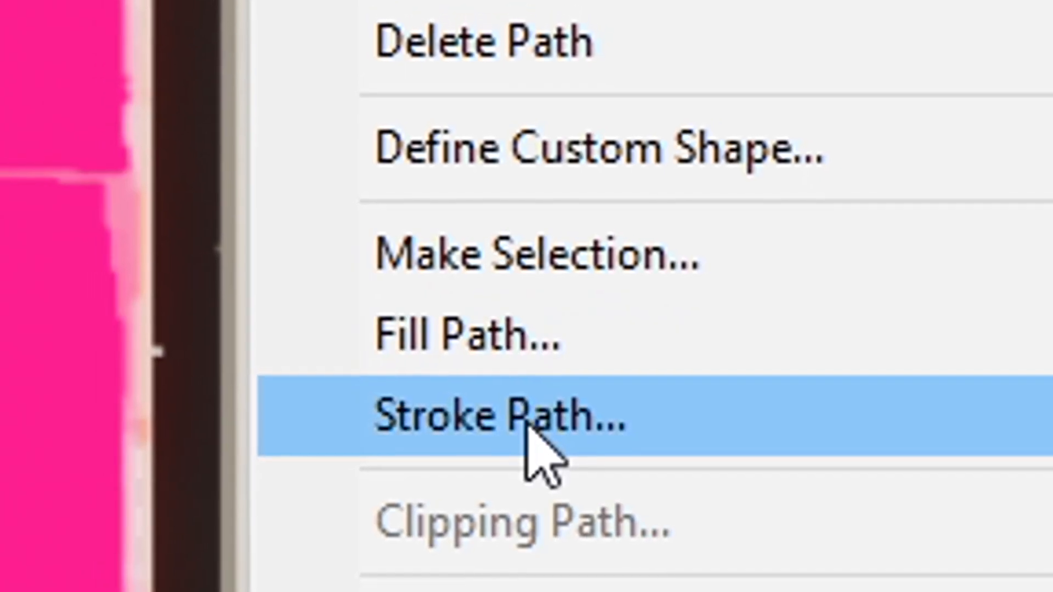
pyautogui.click(512, 225)
pyautogui.click(500, 202)
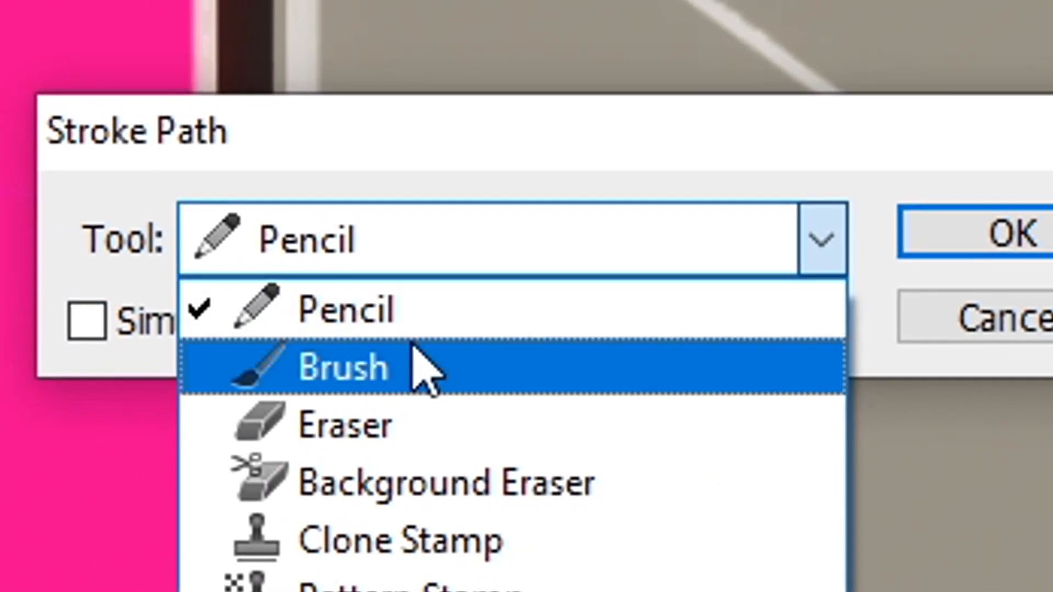
pyautogui.click(419, 371)
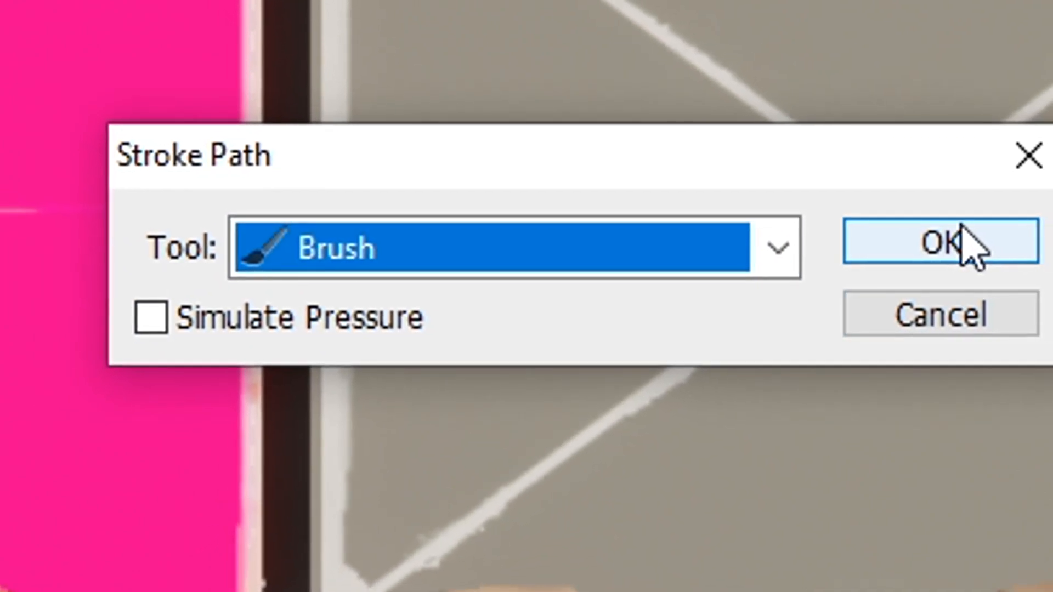
pyautogui.click(966, 241)
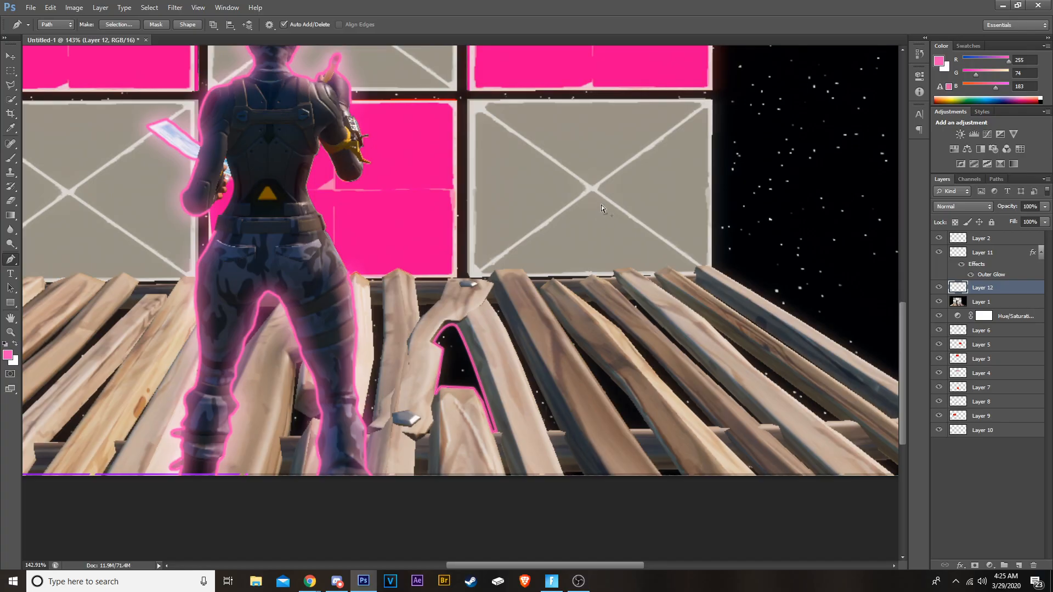
pyautogui.press('Return')
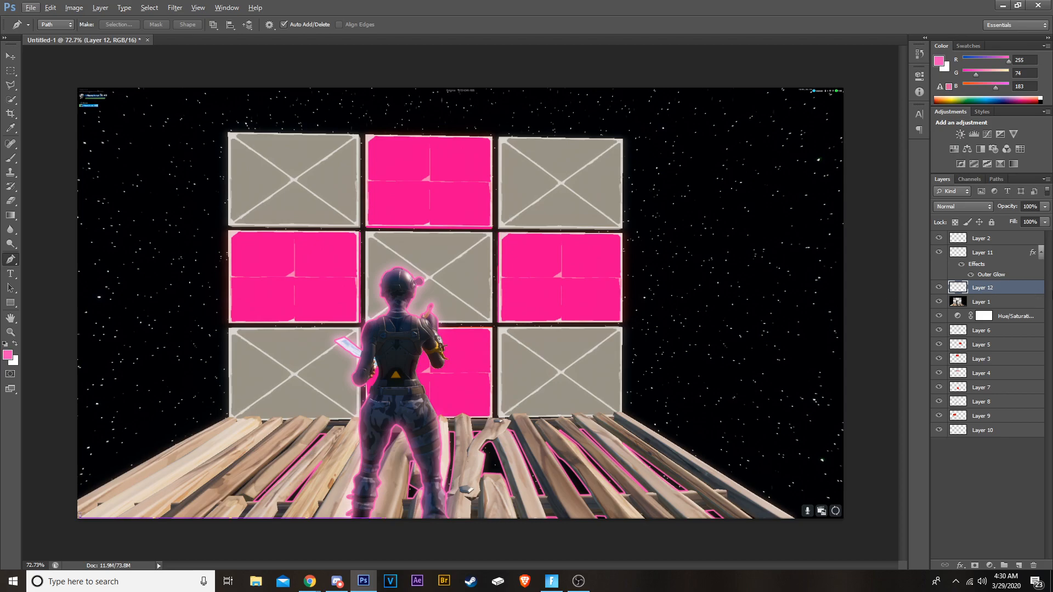
# Step: Add an Outer Glow to Layer 12 with its colour sampled from the pink foreground colour
pyautogui.rightClick(1007, 288)
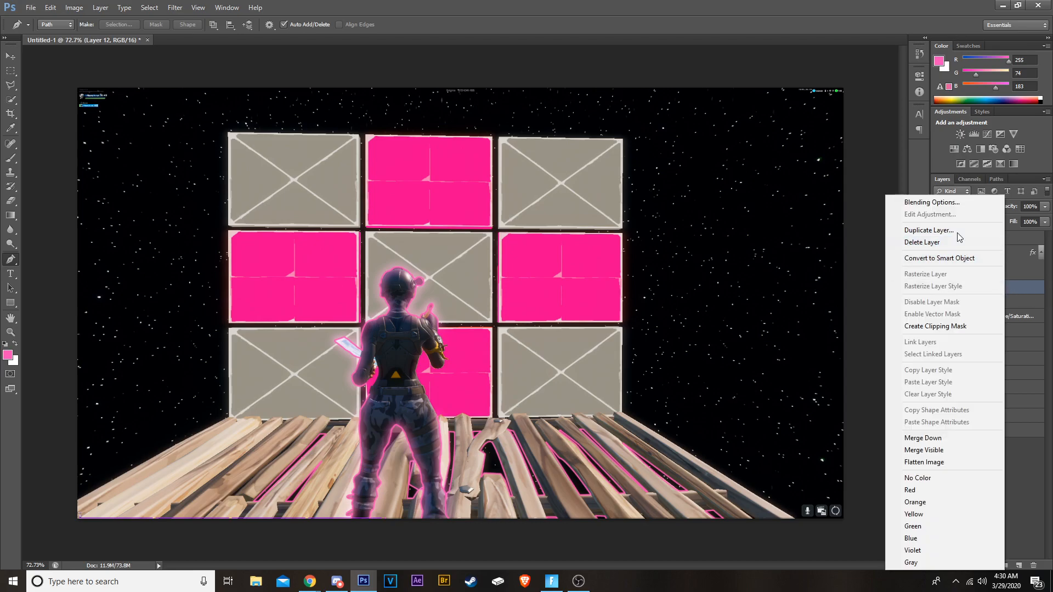
pyautogui.click(945, 205)
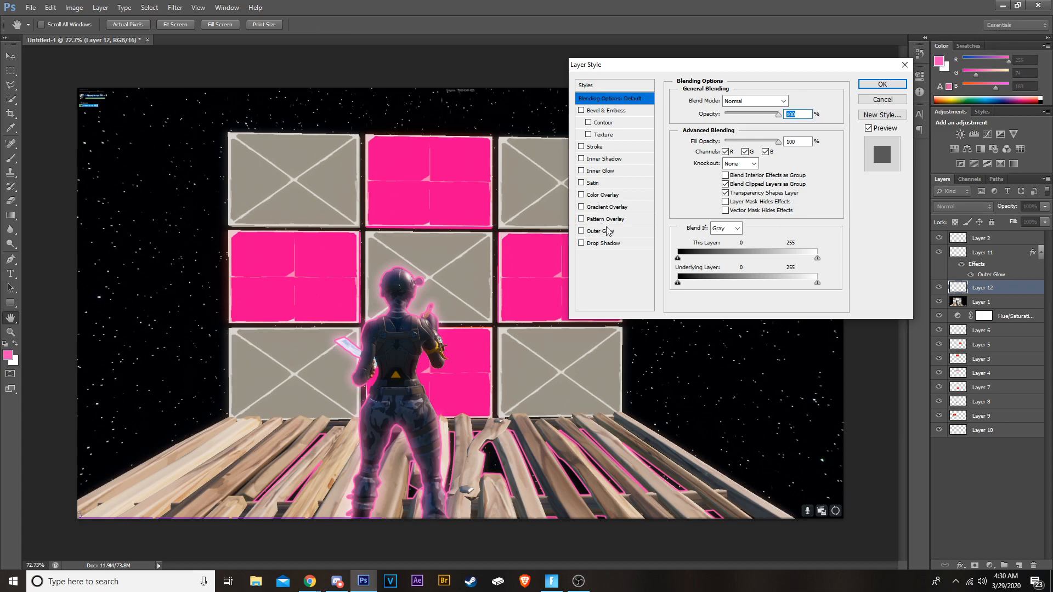
pyautogui.click(608, 231)
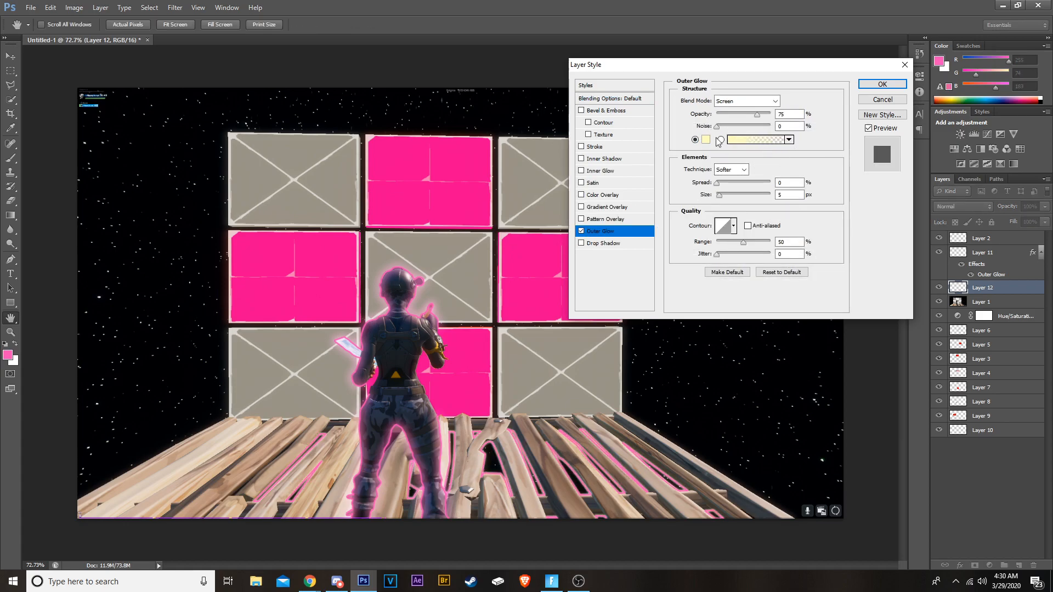
pyautogui.click(706, 140)
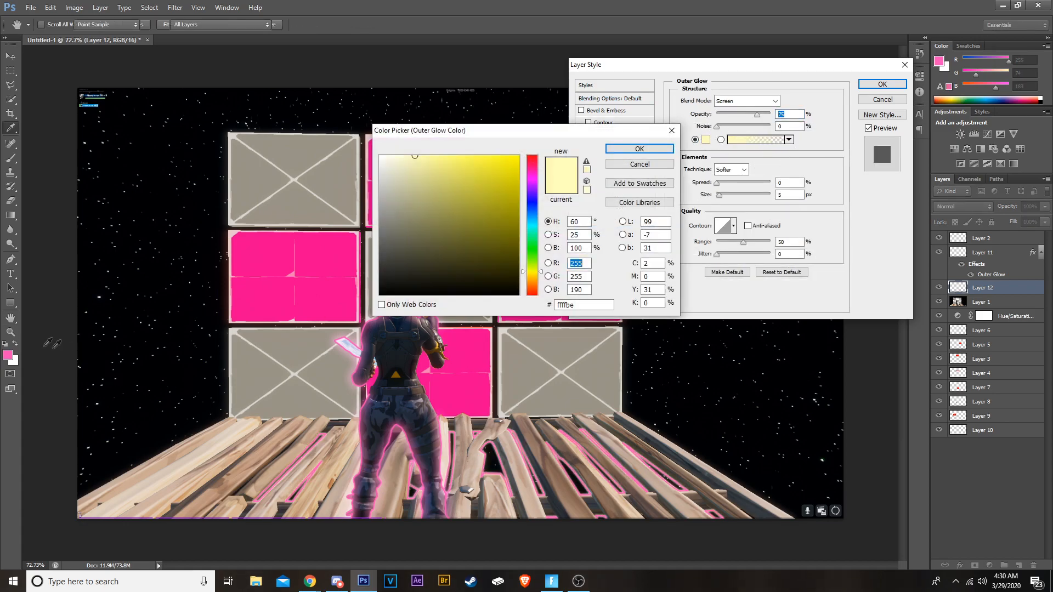
pyautogui.click(8, 355)
pyautogui.click(636, 148)
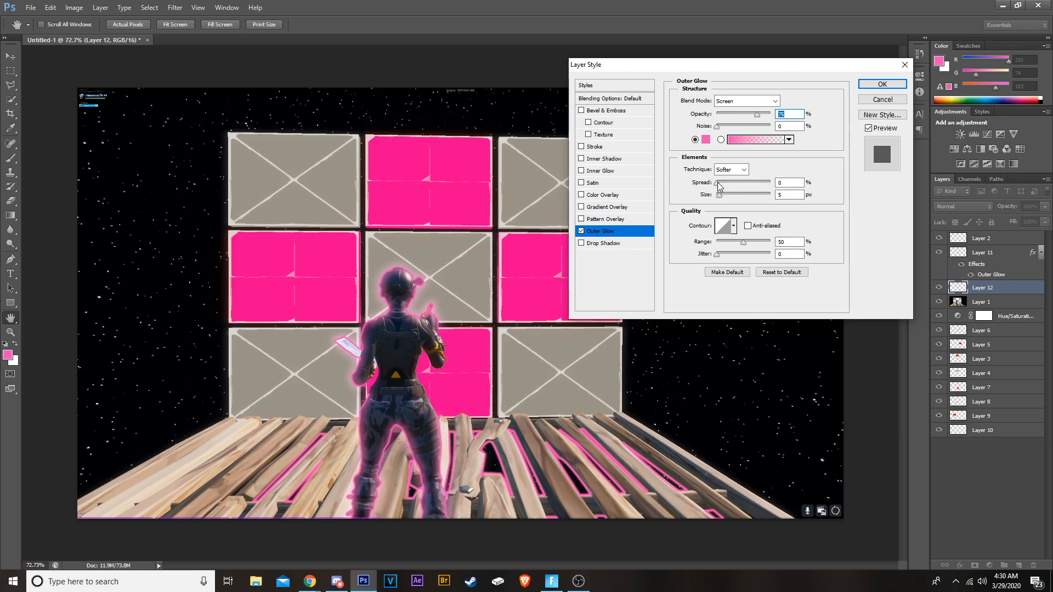
# Step: Set the plank-gap outline's outer glow to about 15% spread and 35 px size, and apply the layer style
pyautogui.moveTo(718, 183); pyautogui.dragTo(723, 183)
pyautogui.moveTo(719, 195)
pyautogui.mouseDown()
pyautogui.moveTo(738, 203)
pyautogui.moveTo(721, 187)
pyautogui.moveTo(743, 198)
pyautogui.moveTo(726, 190)
pyautogui.mouseUp()
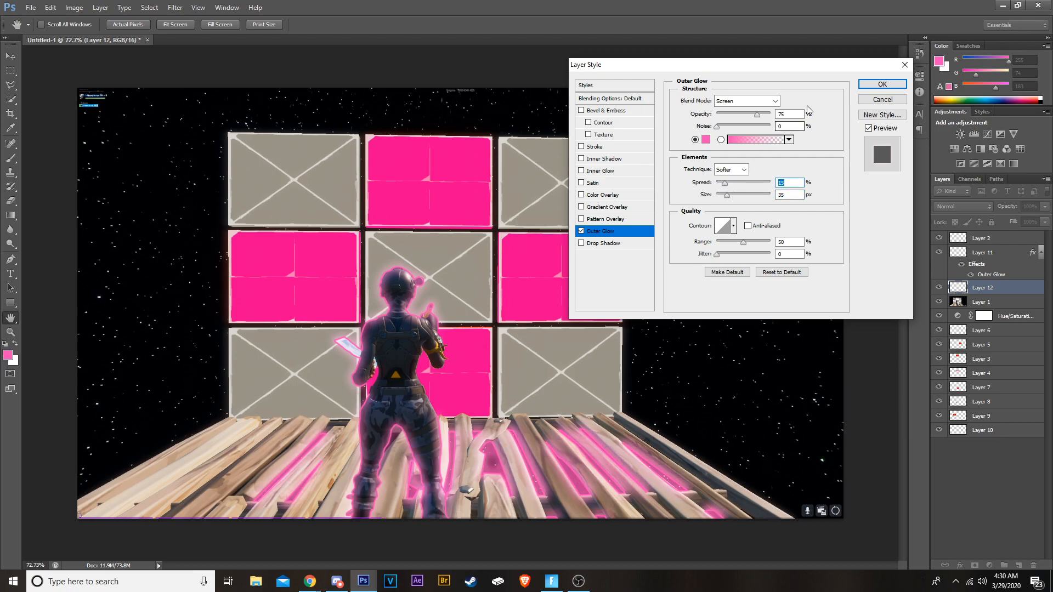
pyautogui.click(881, 85)
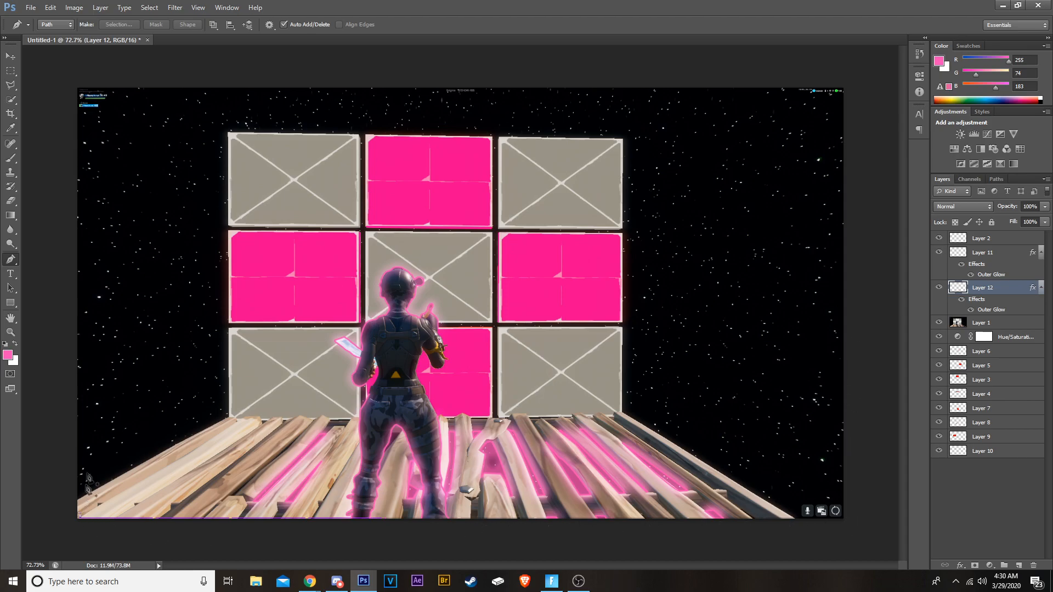
# Step: Copy the WHITE 2 border layer from the HippoClashers thumbnail pack document into Untitled-1, accepting the differing colour depth
pyautogui.rightClick(164, 40)
pyautogui.click(217, 98)
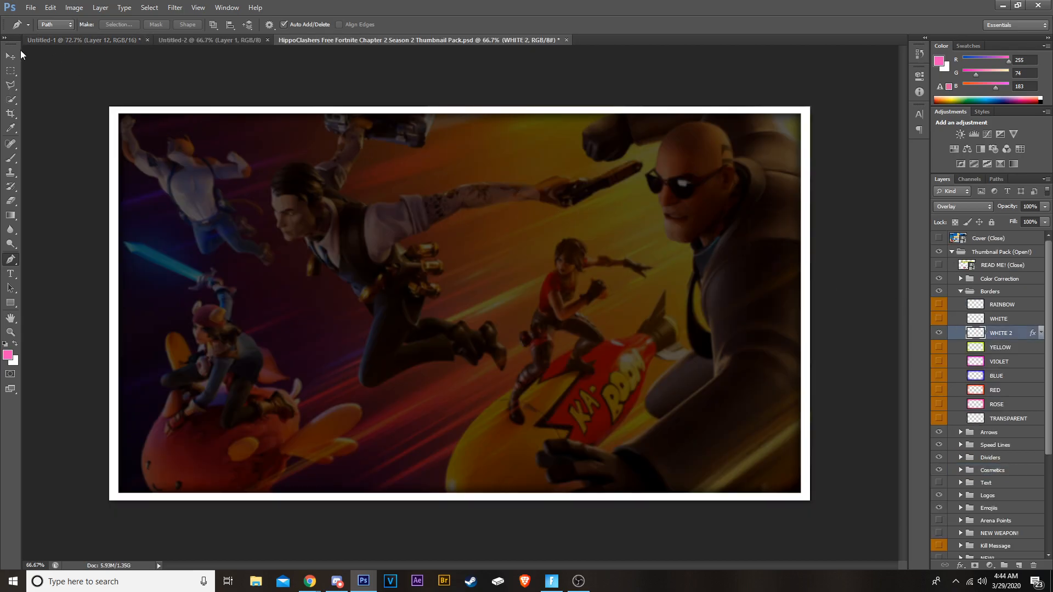
pyautogui.click(11, 55)
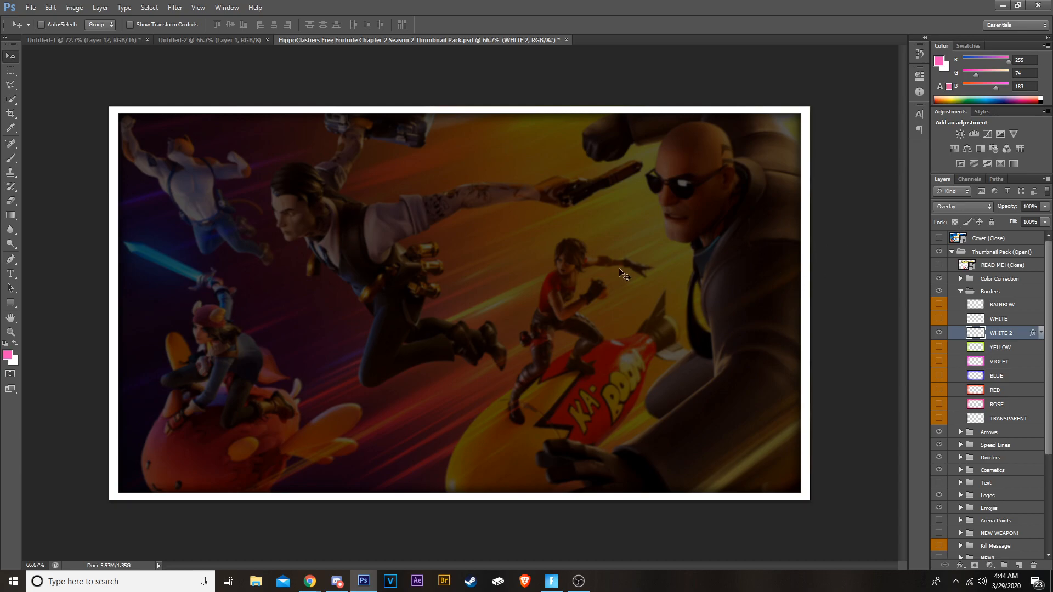
pyautogui.moveTo(502, 232); pyautogui.dragTo(366, 248)
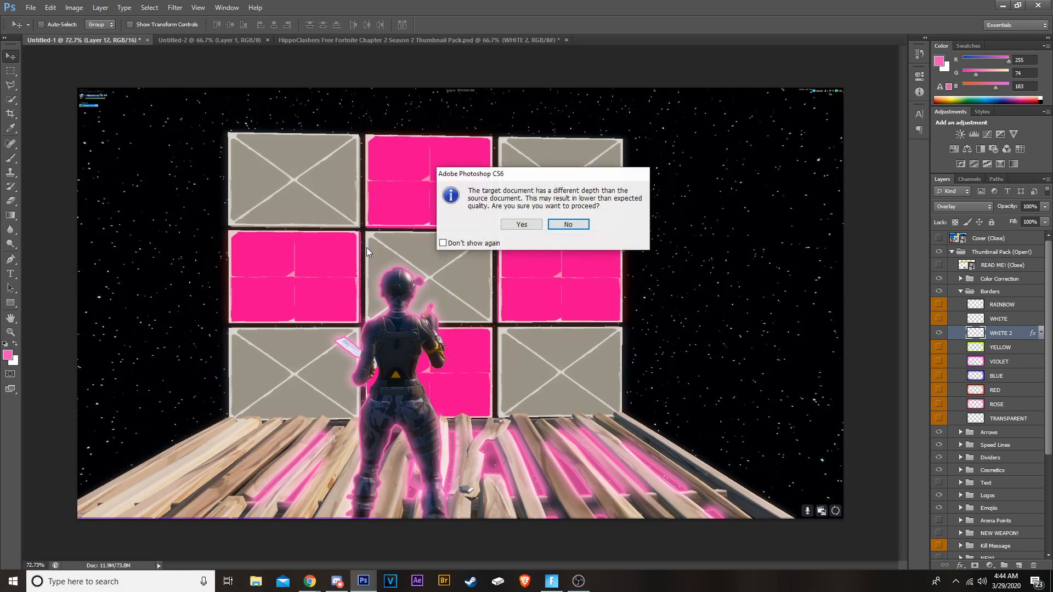
pyautogui.click(521, 224)
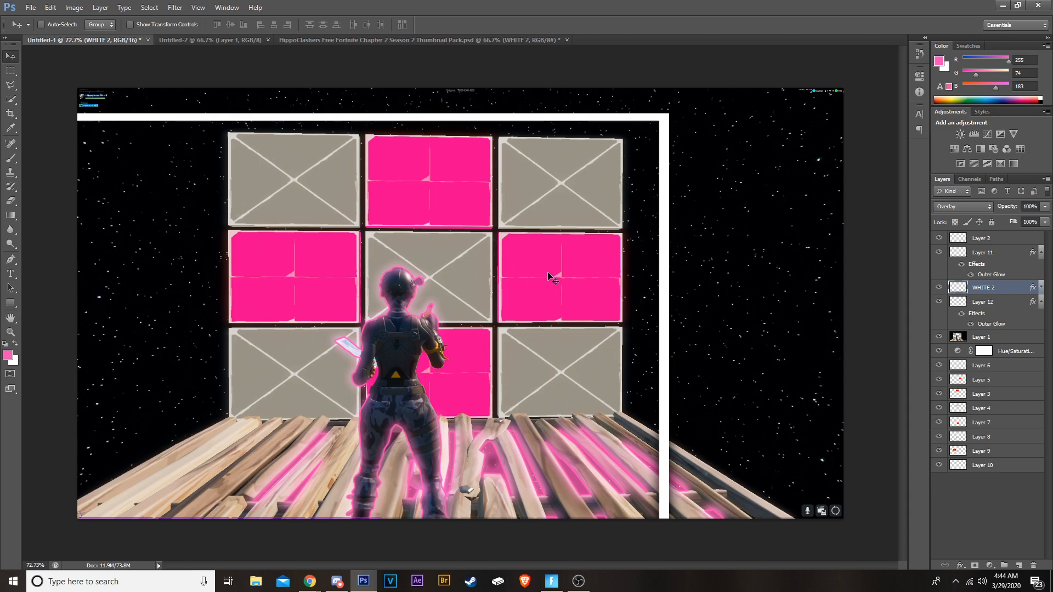
# Step: Align the WHITE 2 border with the canvas edges and scale it to about 100.2% so it frames the whole image
pyautogui.moveTo(528, 278); pyautogui.dragTo(549, 274)
pyautogui.moveTo(596, 269); pyautogui.dragTo(678, 259)
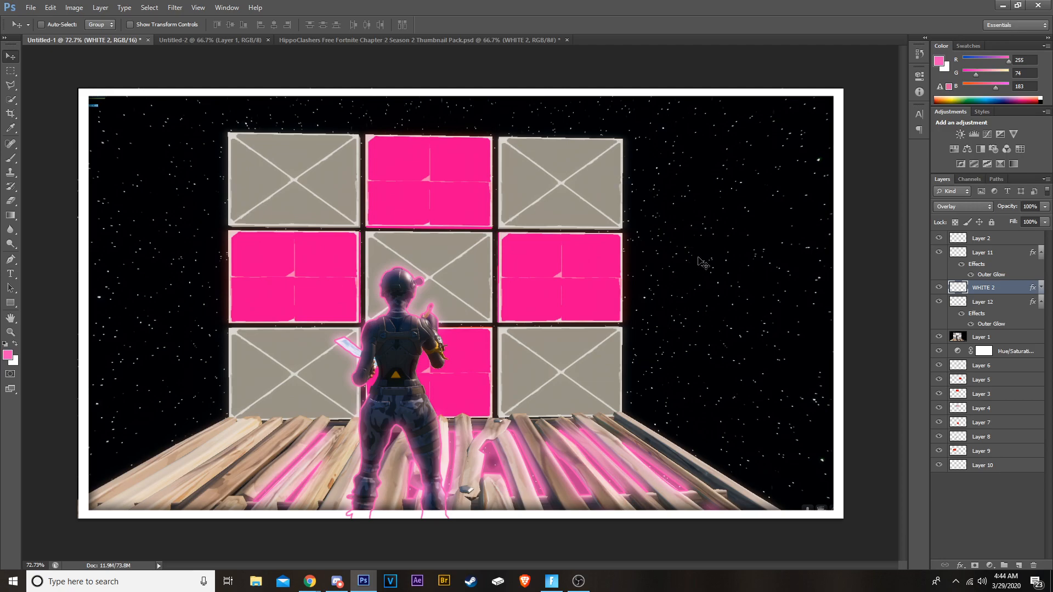
pyautogui.hotkey('ctrl', 't')
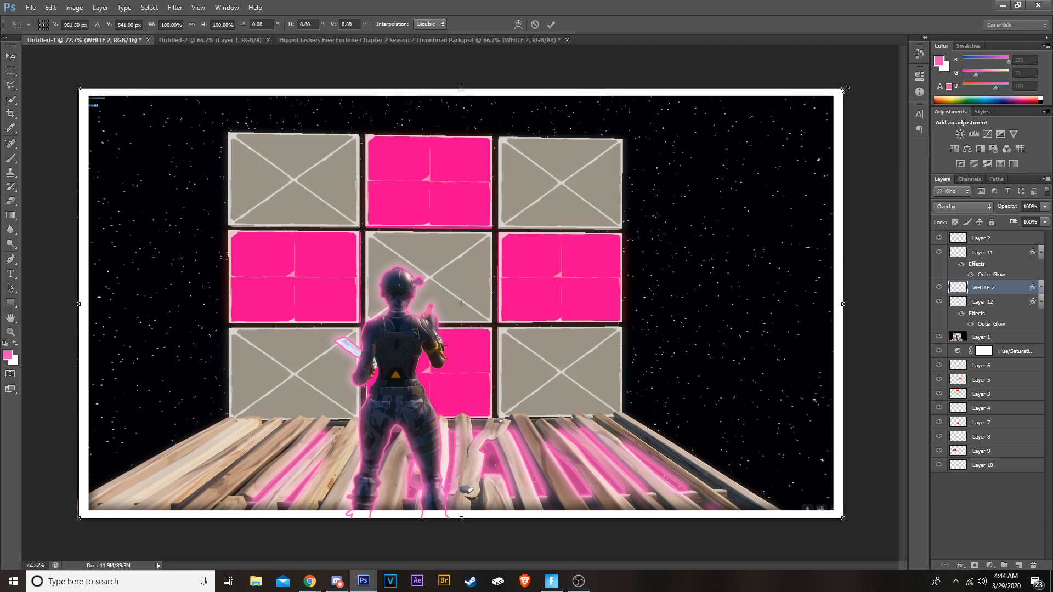
pyautogui.moveTo(845, 88); pyautogui.dragTo(876, 70)
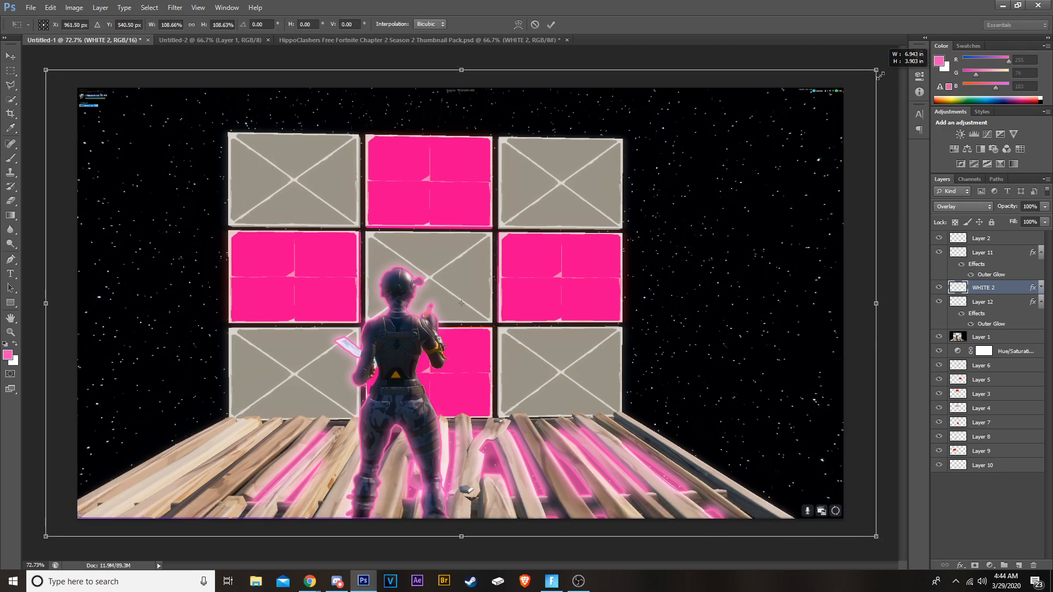
pyautogui.moveTo(788, 160); pyautogui.dragTo(779, 160)
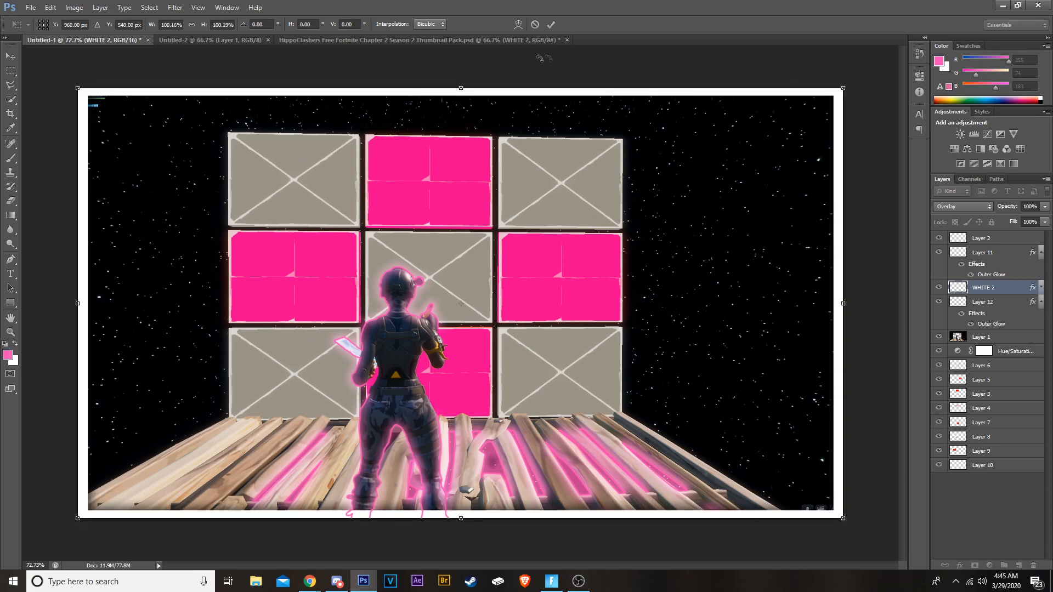
pyautogui.click(551, 24)
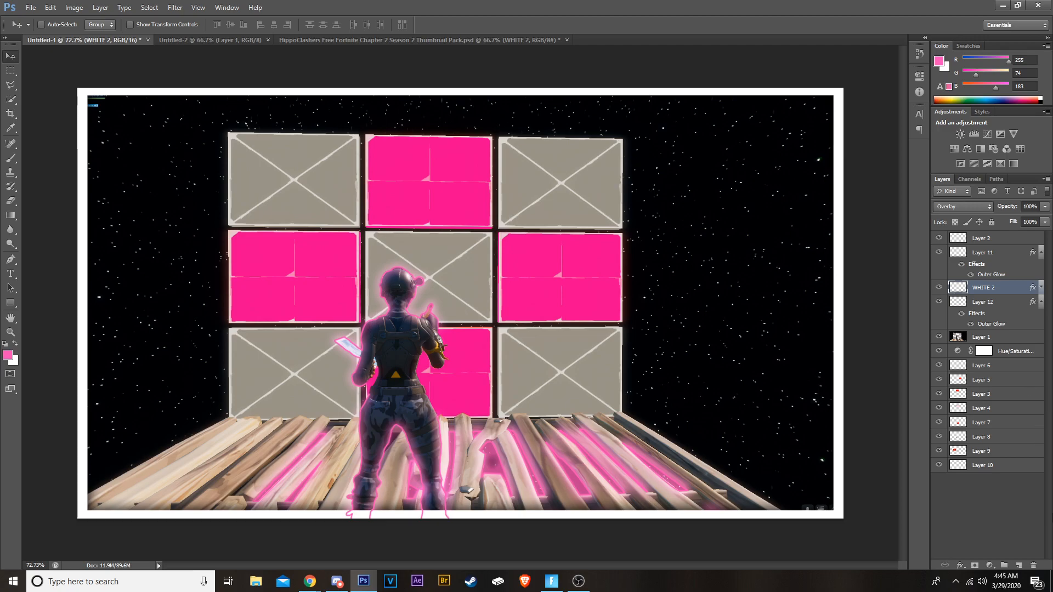
# Step: Add a new empty layer, move it to the bottom of the layer stack, and switch to the Pen tool
pyautogui.click(1017, 565)
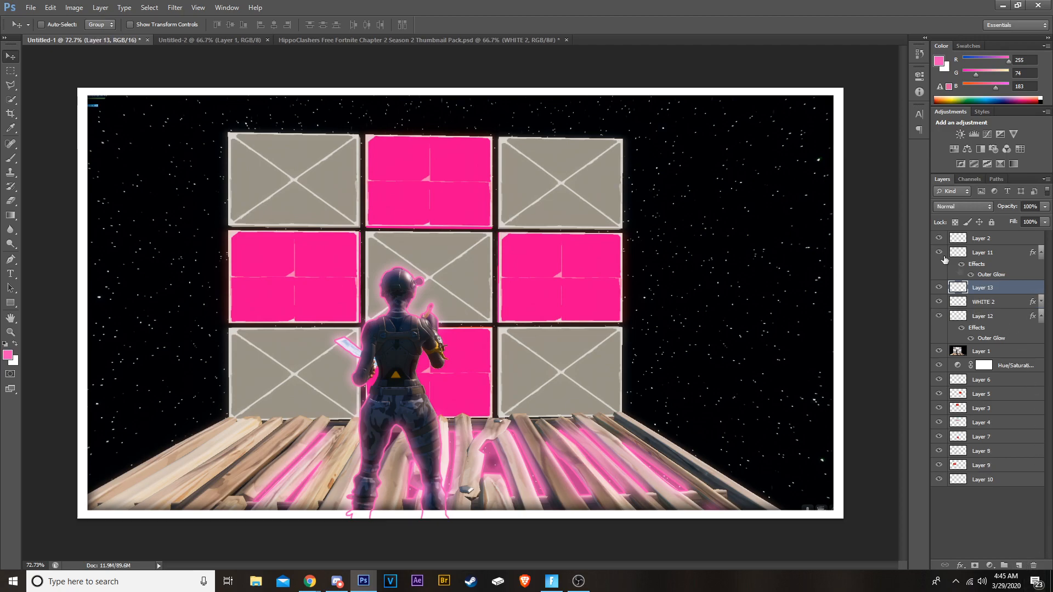
pyautogui.moveTo(997, 288); pyautogui.dragTo(999, 495)
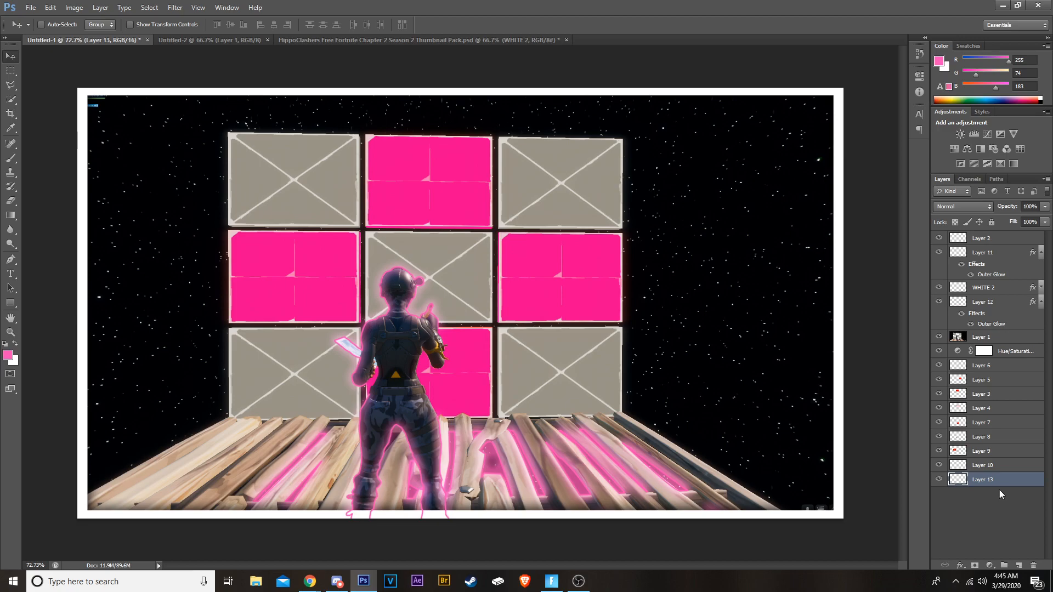
pyautogui.click(11, 261)
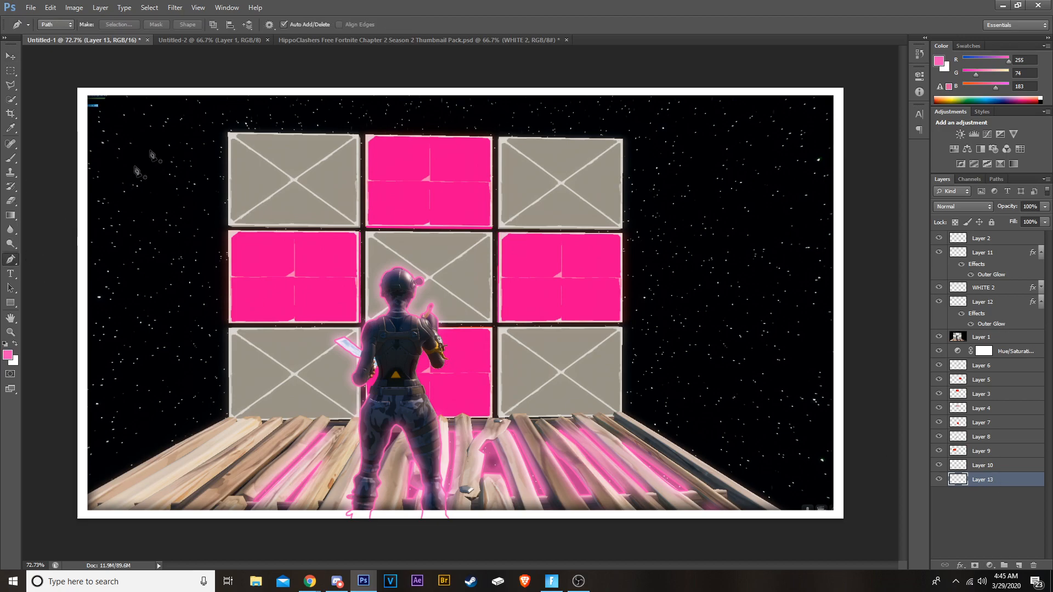
pyautogui.click(274, 76)
pyautogui.click(49, 216)
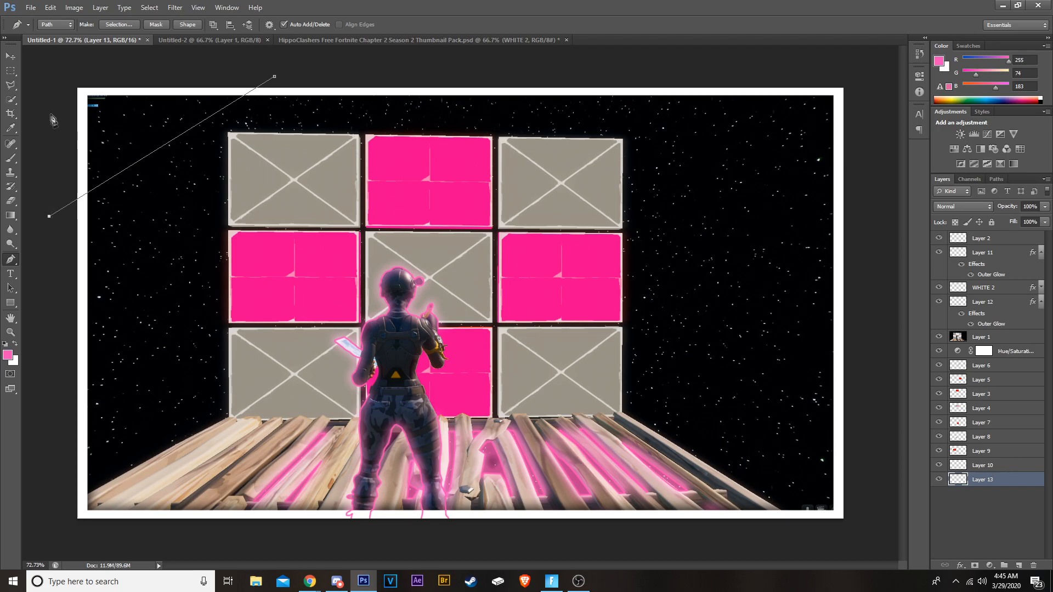
pyautogui.press('Escape')
# Step: Draw a closed triangular Pen path covering the upper-left corner of the image and extending beyond the canvas edges
pyautogui.click(241, 73)
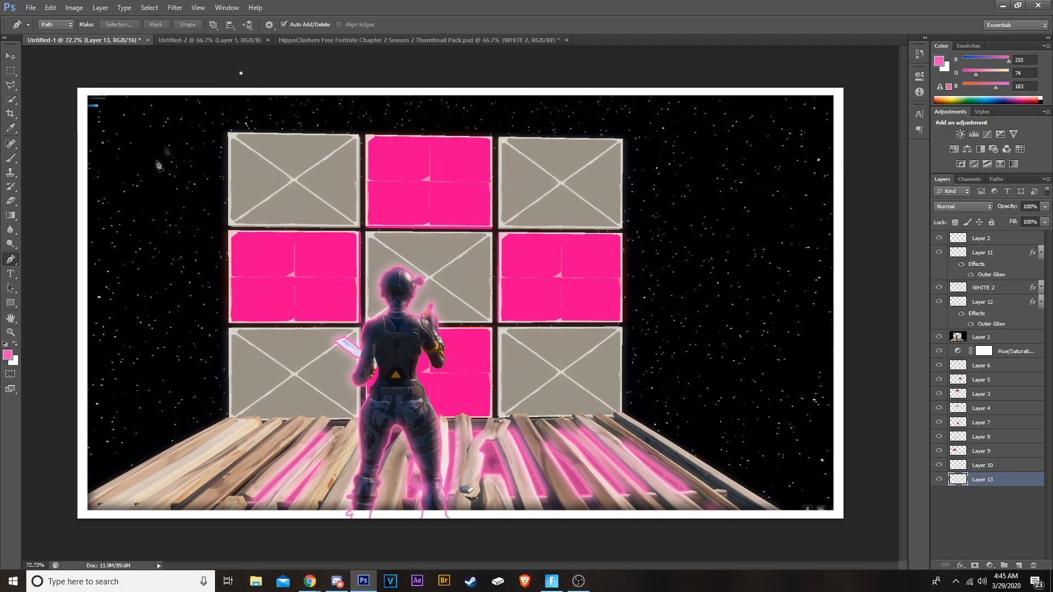
pyautogui.click(62, 242)
pyautogui.click(50, 64)
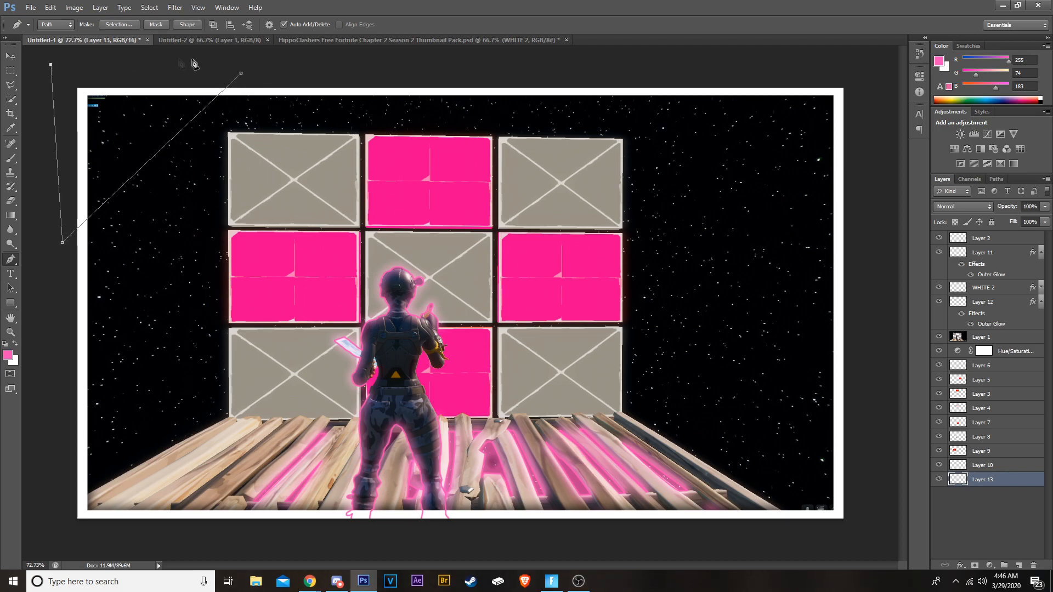
pyautogui.click(241, 72)
# Step: Fill the triangular corner path with white at 100% opacity and place Layer 13 directly above Layer 1
pyautogui.rightClick(159, 104)
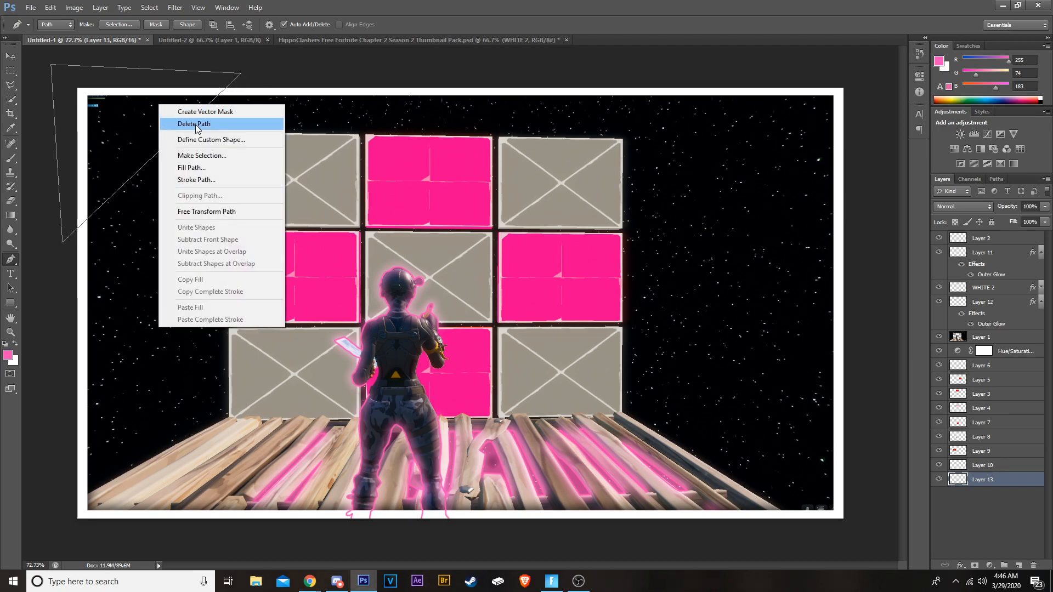
pyautogui.click(192, 167)
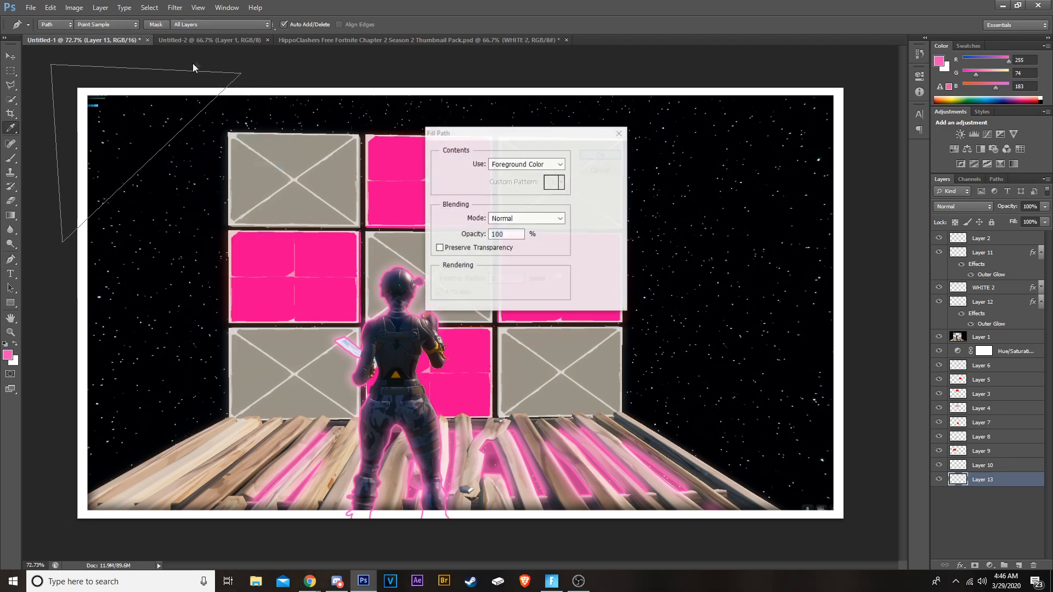
pyautogui.click(510, 171)
pyautogui.click(512, 194)
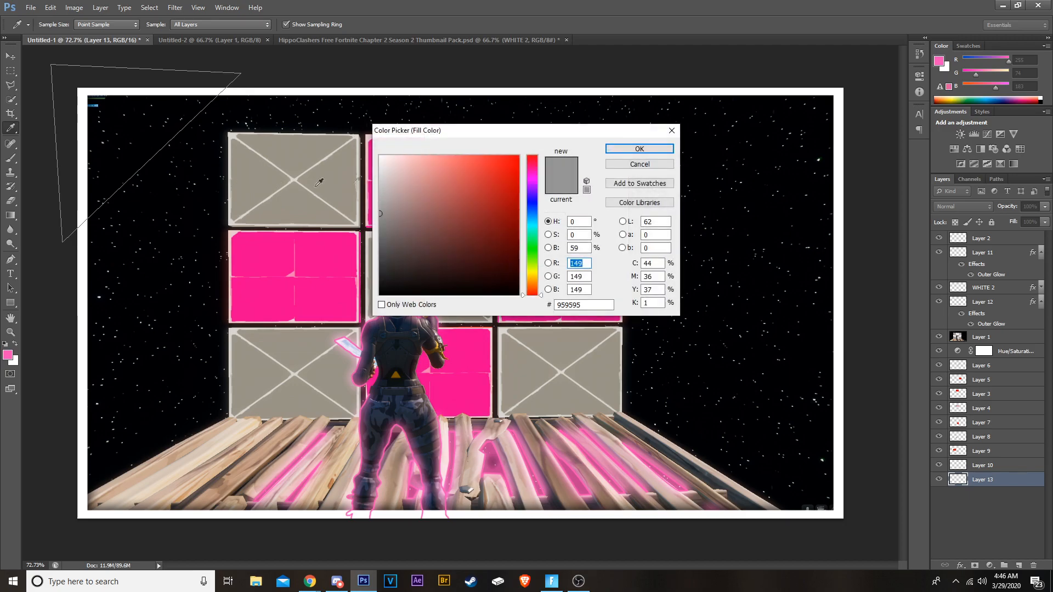
pyautogui.click(621, 151)
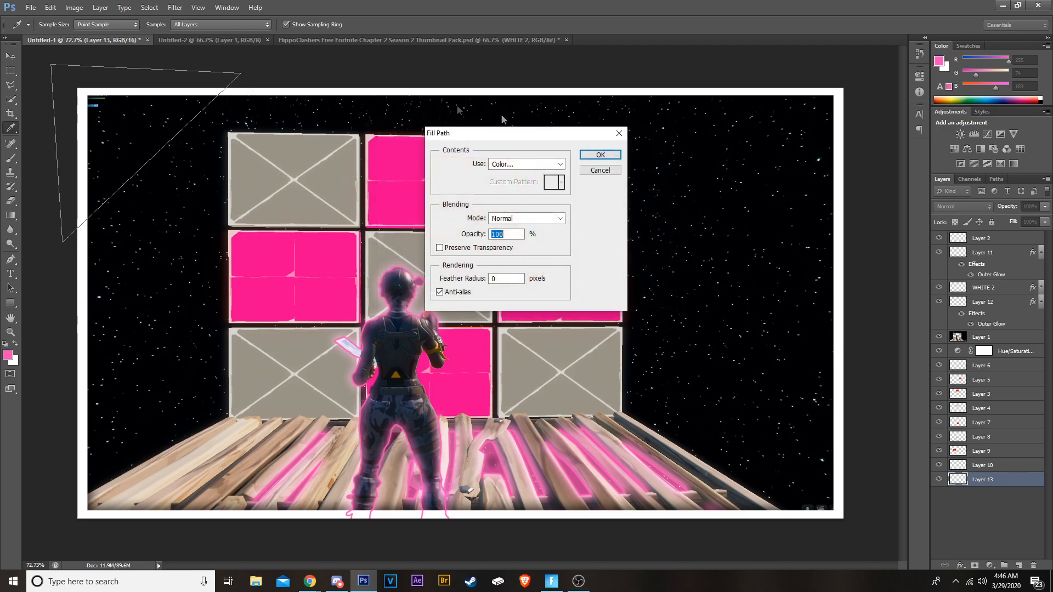
pyautogui.click(612, 157)
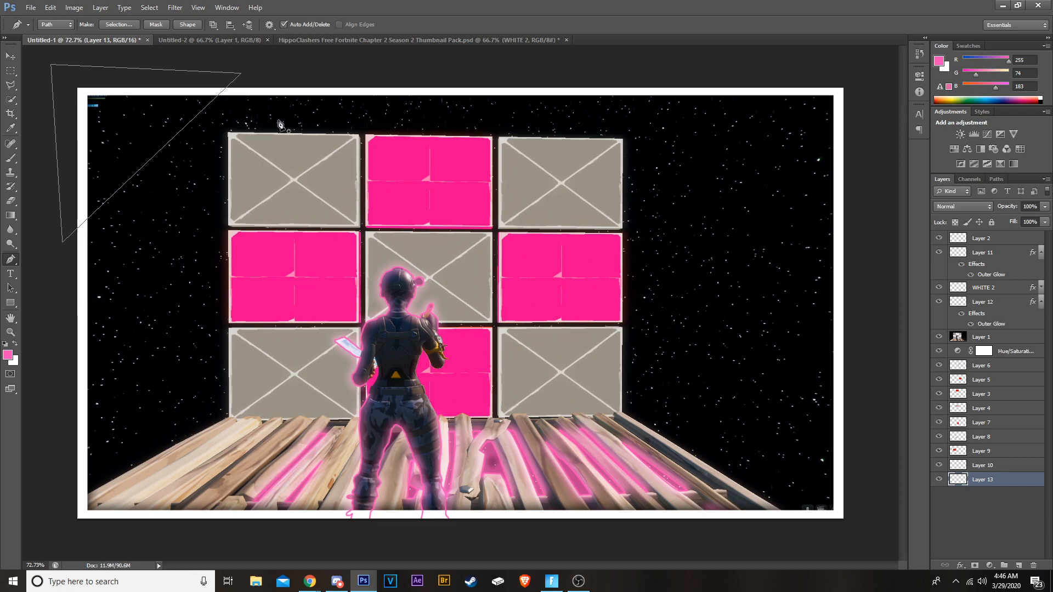
pyautogui.moveTo(1000, 485); pyautogui.dragTo(1006, 335)
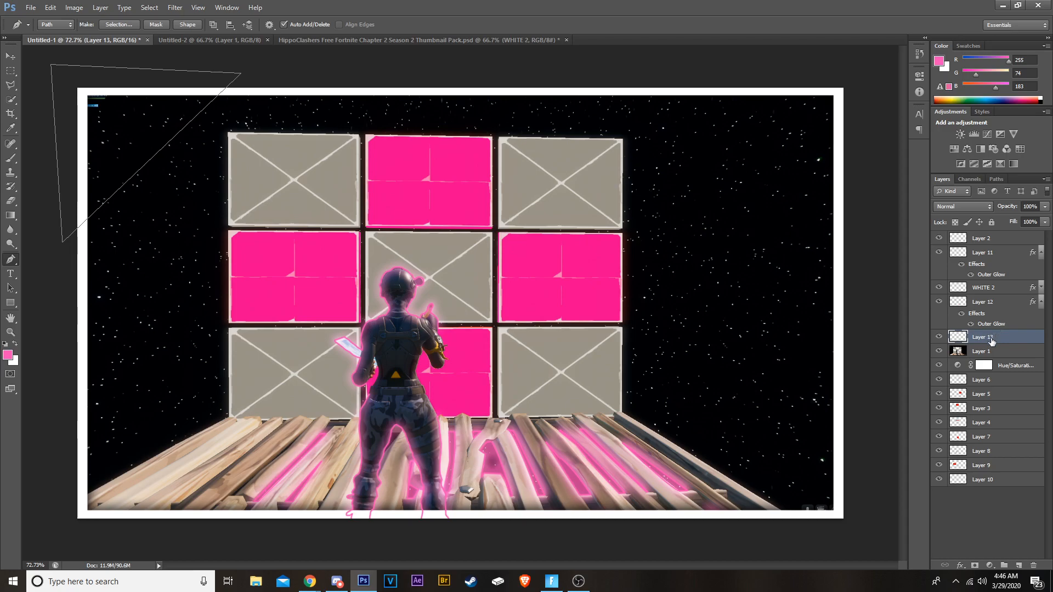
pyautogui.press('Return')
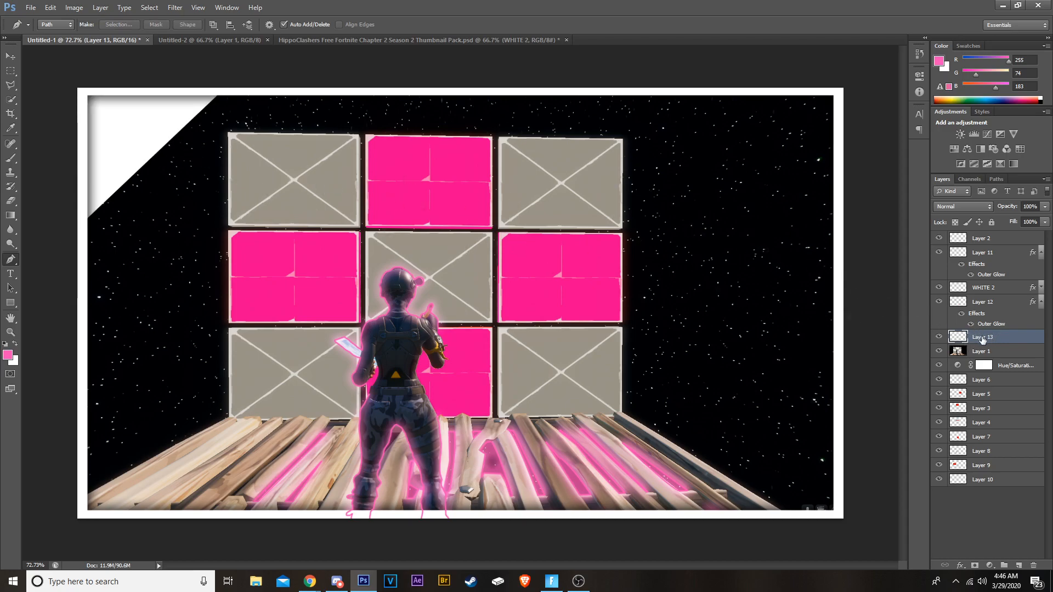
# Step: Add an Outer Glow to Layer 13 and set its colour to white (ffffff)
pyautogui.rightClick(982, 341)
pyautogui.press('Escape')
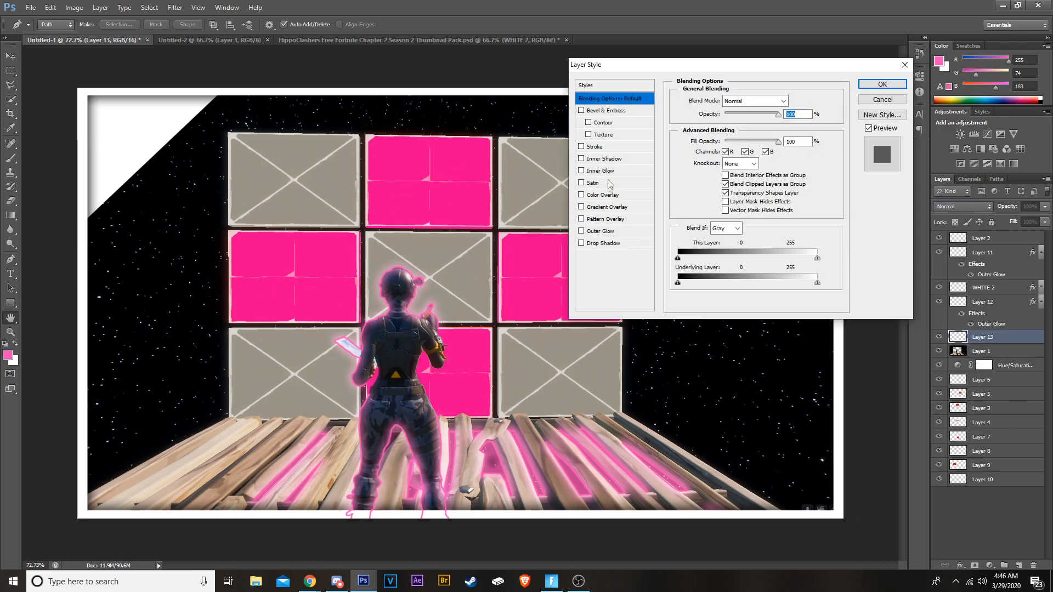
pyautogui.click(602, 231)
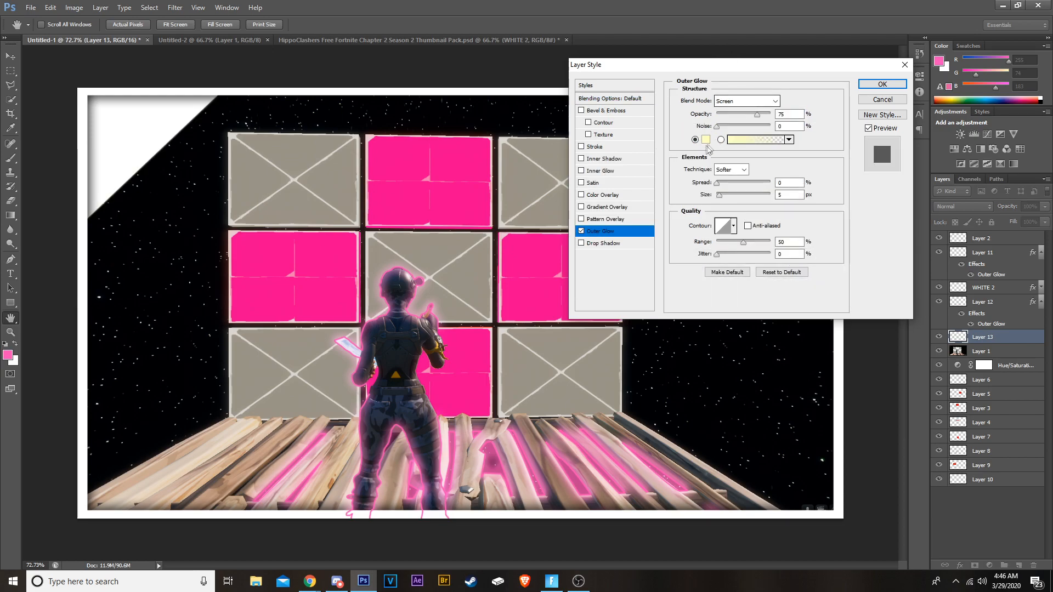
pyautogui.click(706, 141)
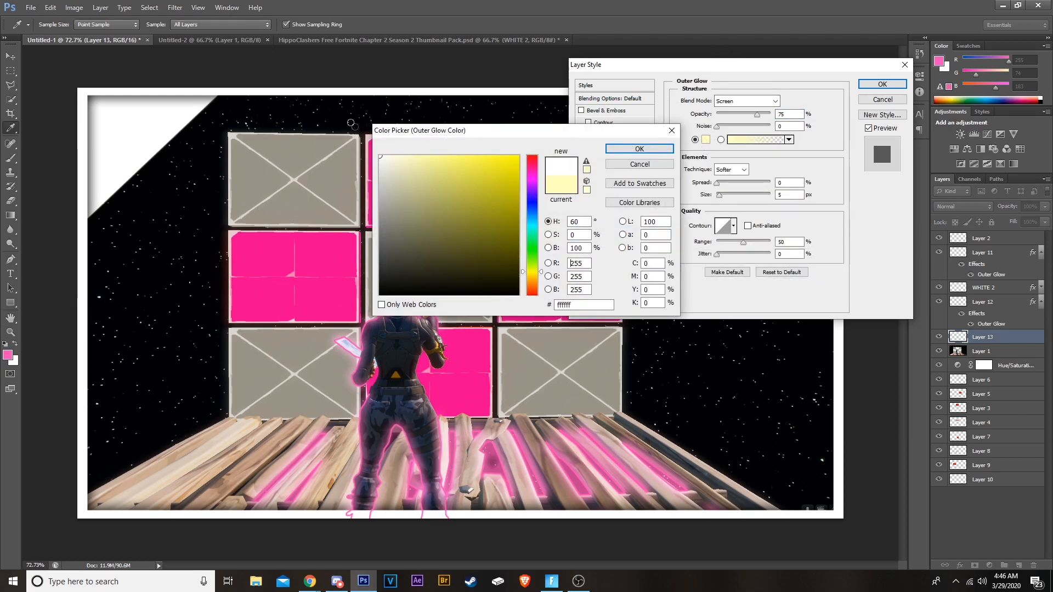
pyautogui.press('Return')
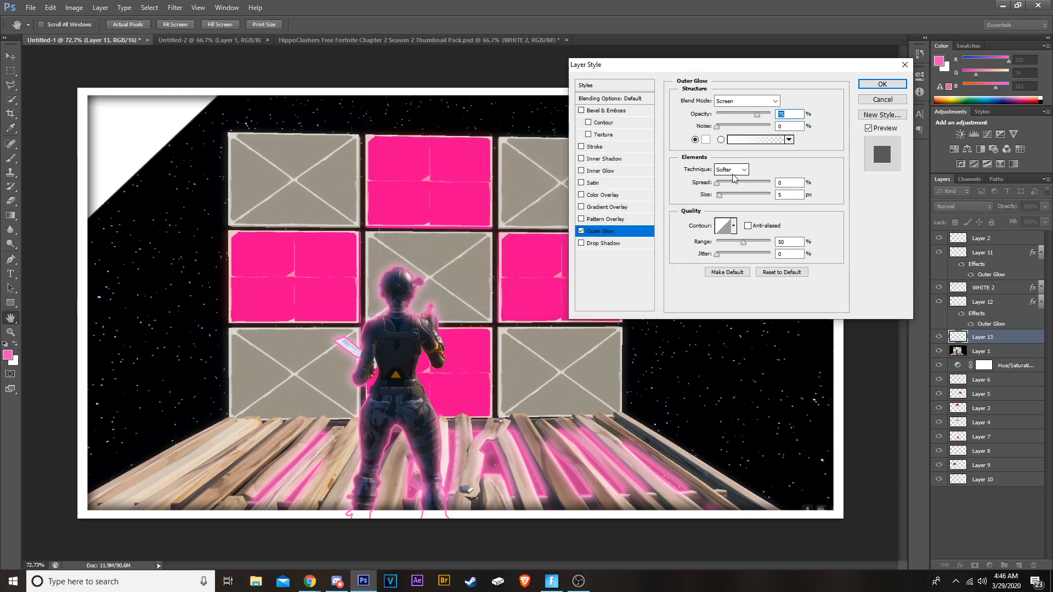
# Step: Adjust the spread and size of the white corner triangle's outer glow and apply the layer style
pyautogui.moveTo(716, 184); pyautogui.dragTo(761, 197)
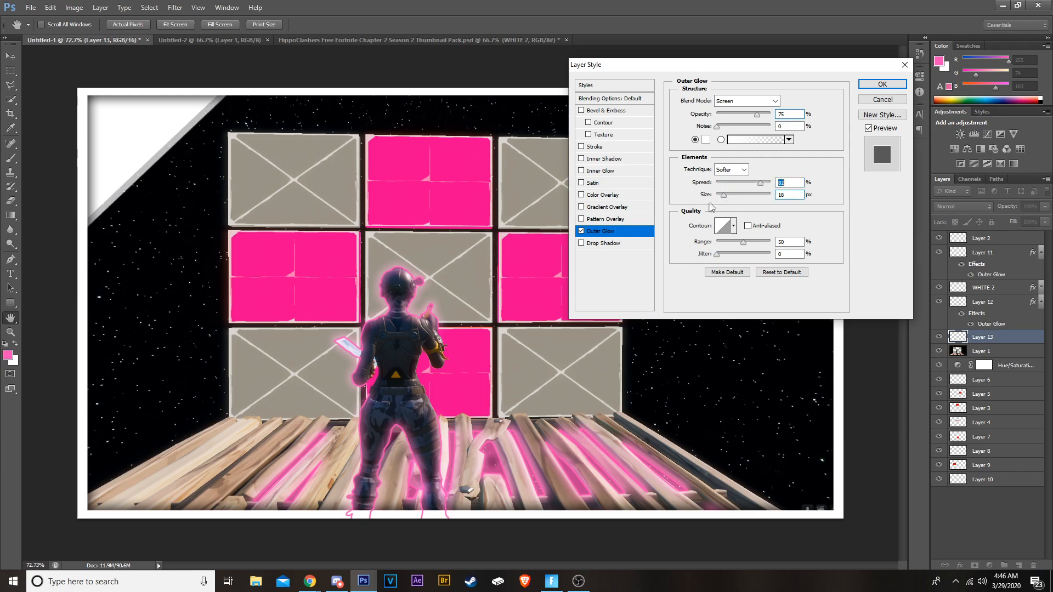
pyautogui.moveTo(725, 199)
pyautogui.mouseDown()
pyautogui.moveTo(743, 186)
pyautogui.moveTo(721, 186)
pyautogui.moveTo(730, 186)
pyautogui.moveTo(725, 201)
pyautogui.mouseUp()
pyautogui.click(882, 84)
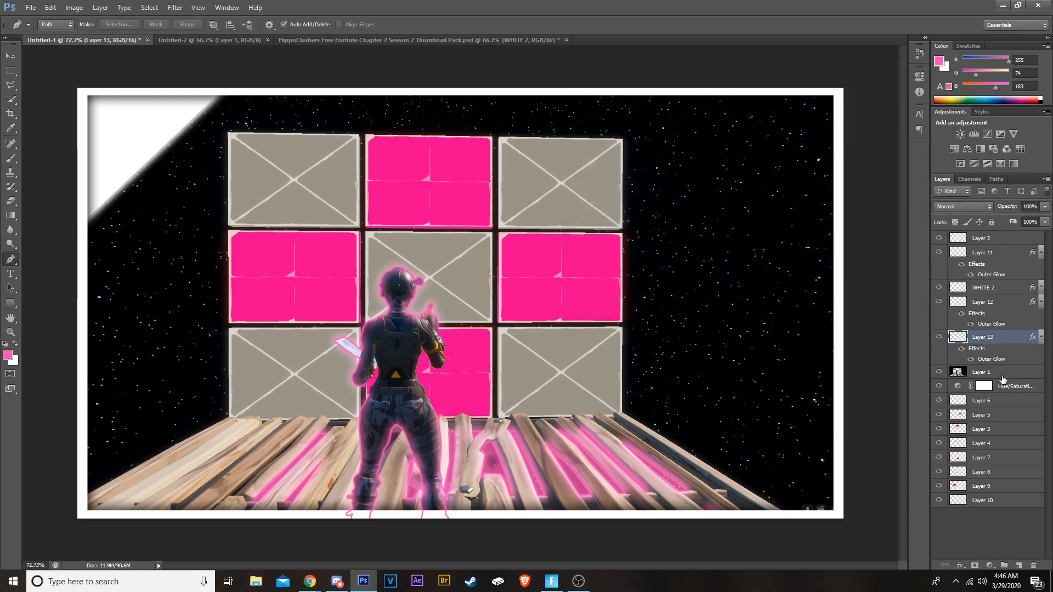
# Step: Scale the white corner triangle on Layer 13 to about 138% and shift it inward so it covers more of the corner
pyautogui.hotkey('ctrl', 't')
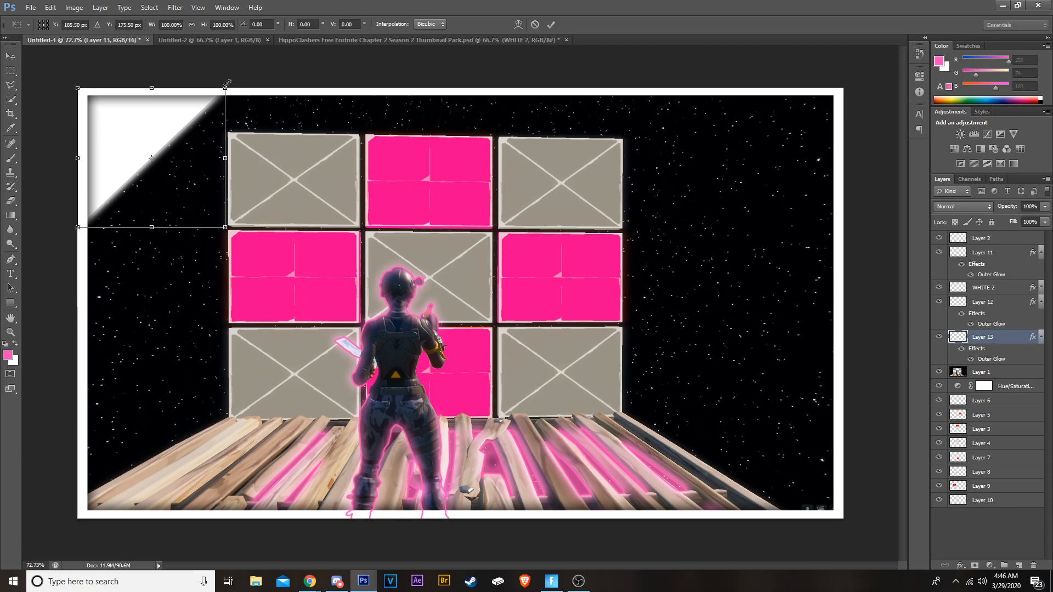
pyautogui.moveTo(225, 82); pyautogui.dragTo(253, 61)
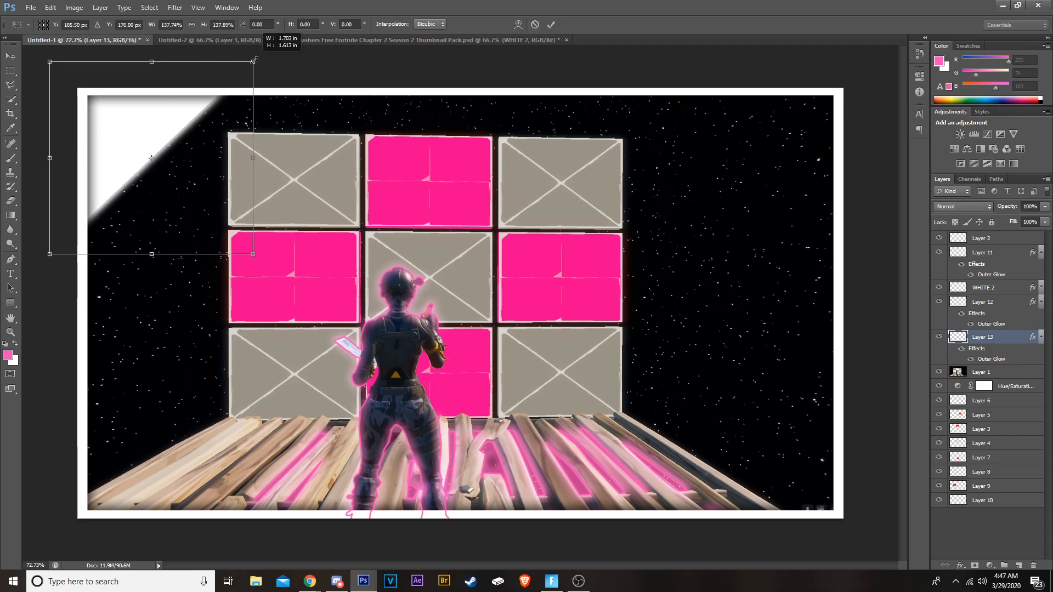
pyautogui.moveTo(167, 111); pyautogui.dragTo(179, 124)
pyautogui.click(550, 24)
# Step: Open logo.png and select all the black and blue parts of the C logo with the Magic Wand
pyautogui.rightClick(584, 39)
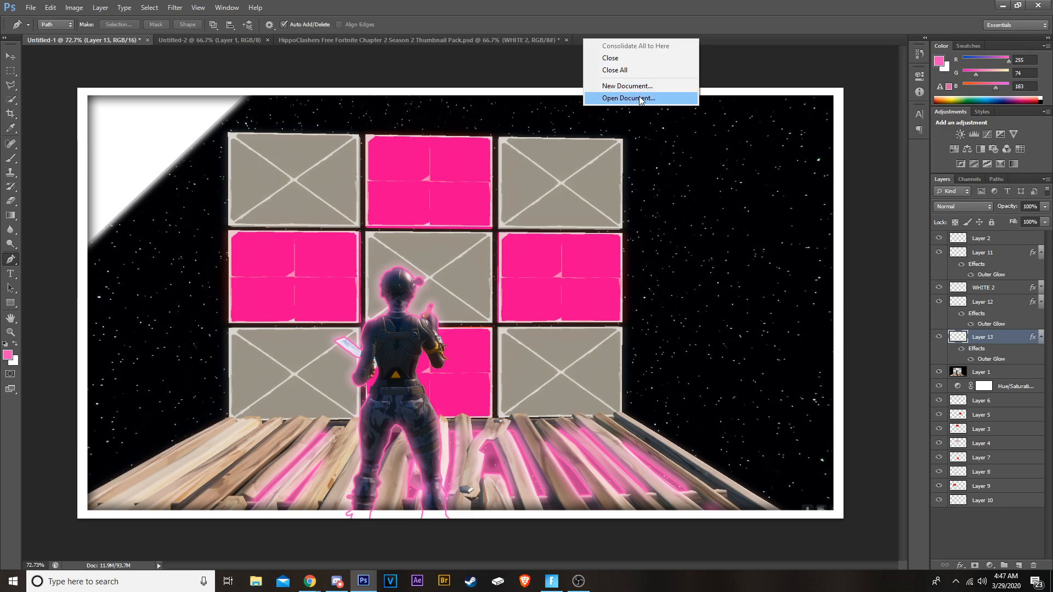
pyautogui.click(650, 98)
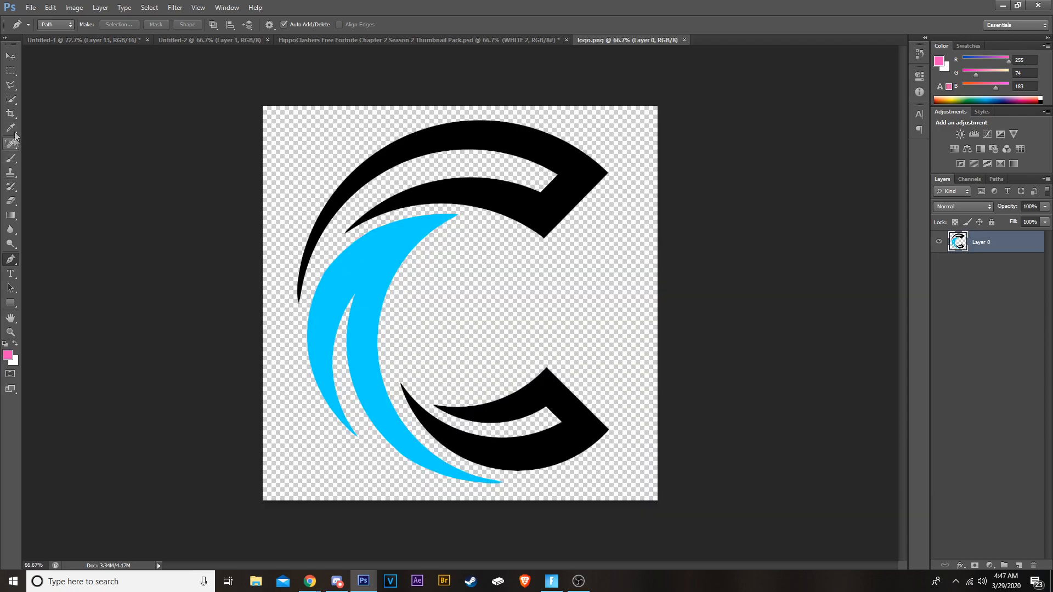
pyautogui.click(13, 102)
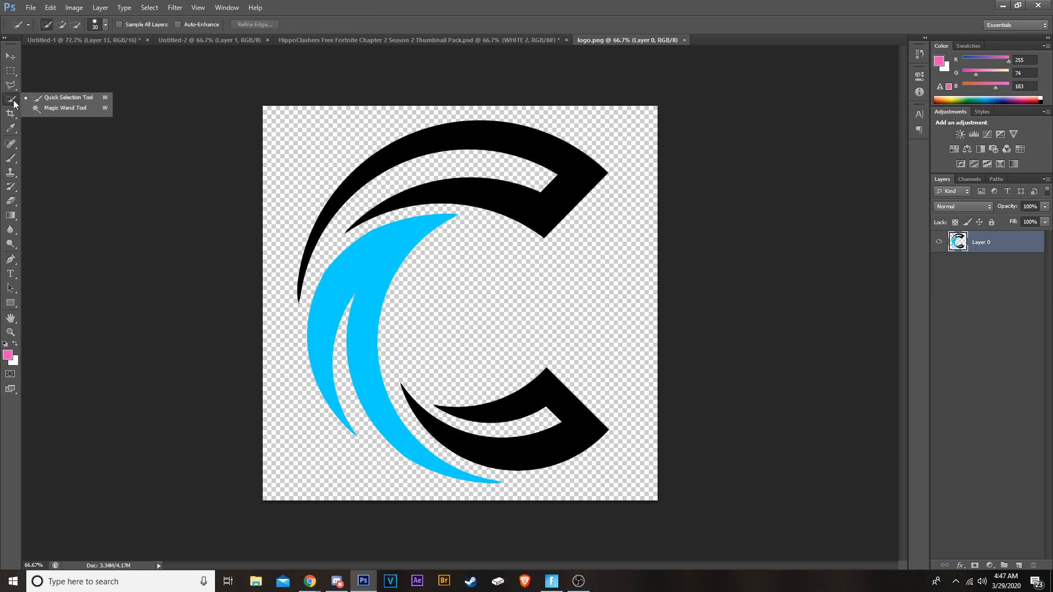
pyautogui.click(62, 113)
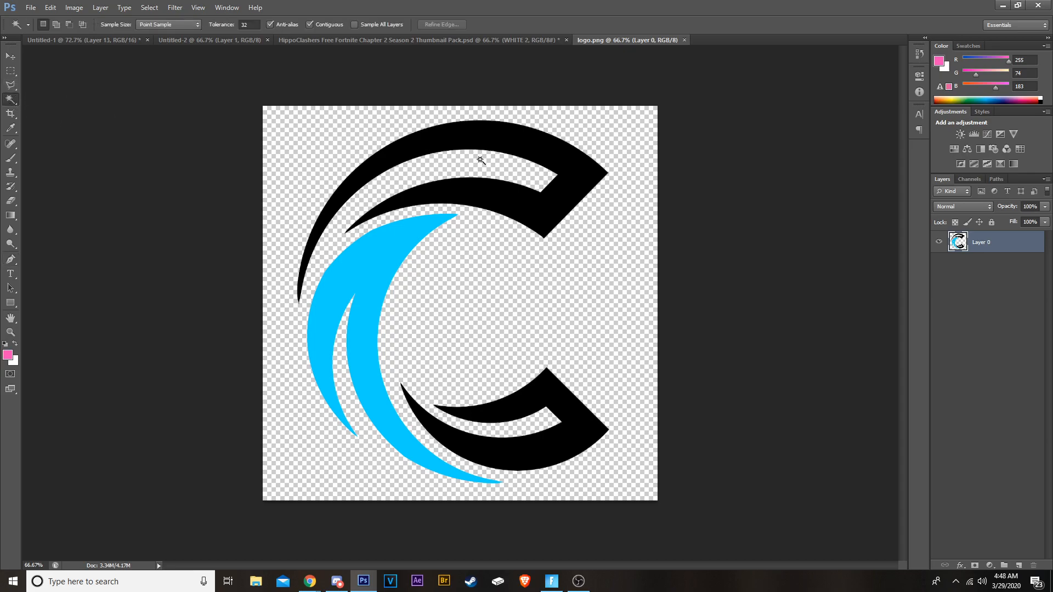
pyautogui.click(500, 189)
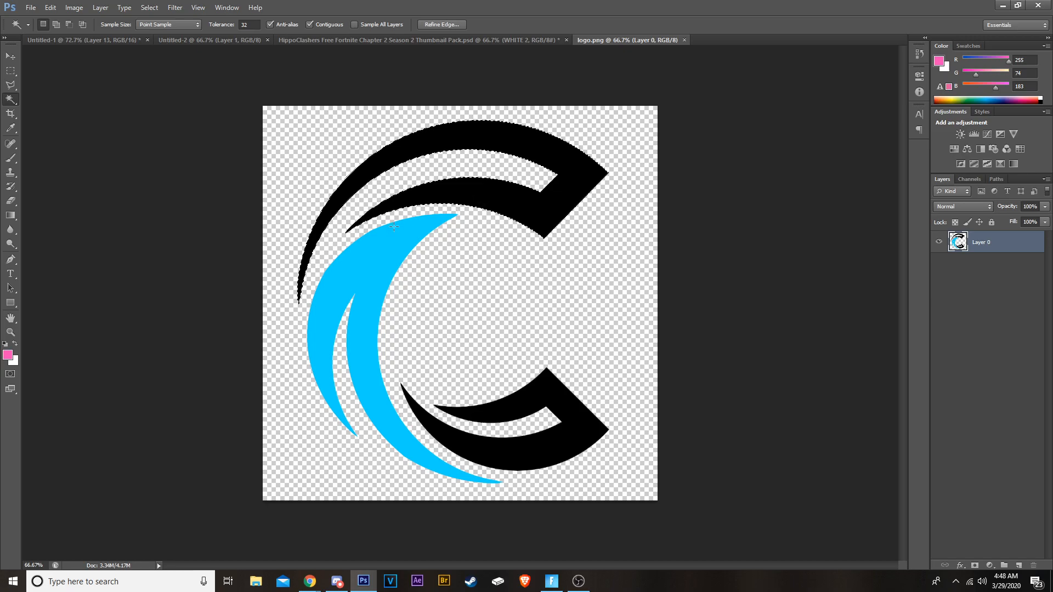
pyautogui.click(387, 258)
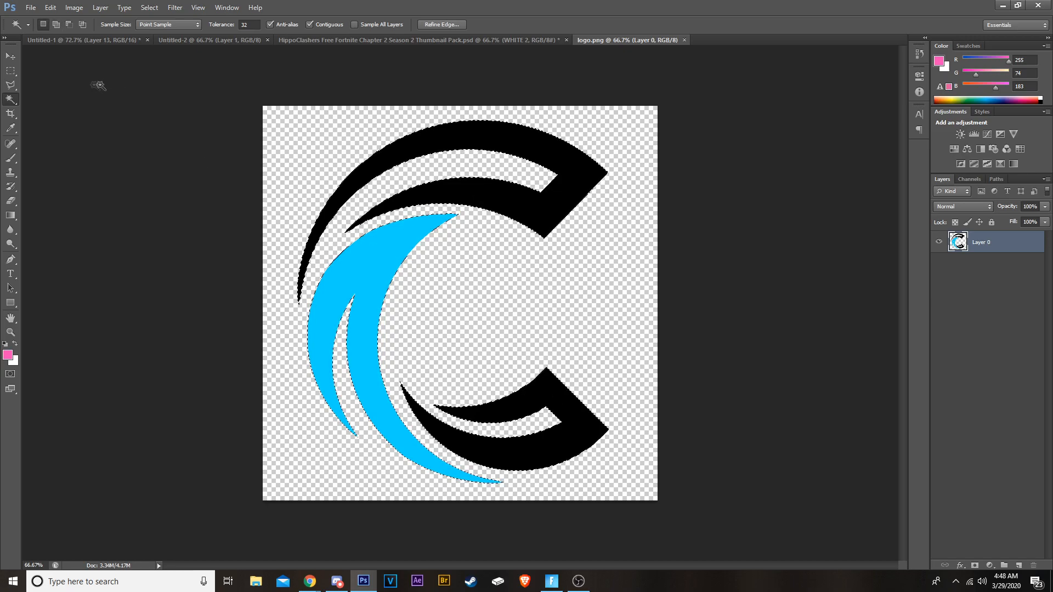
# Step: Fill the selected logo parts with the pink foreground colour ff4ab7 and deselect
pyautogui.click(10, 58)
pyautogui.rightClick(527, 210)
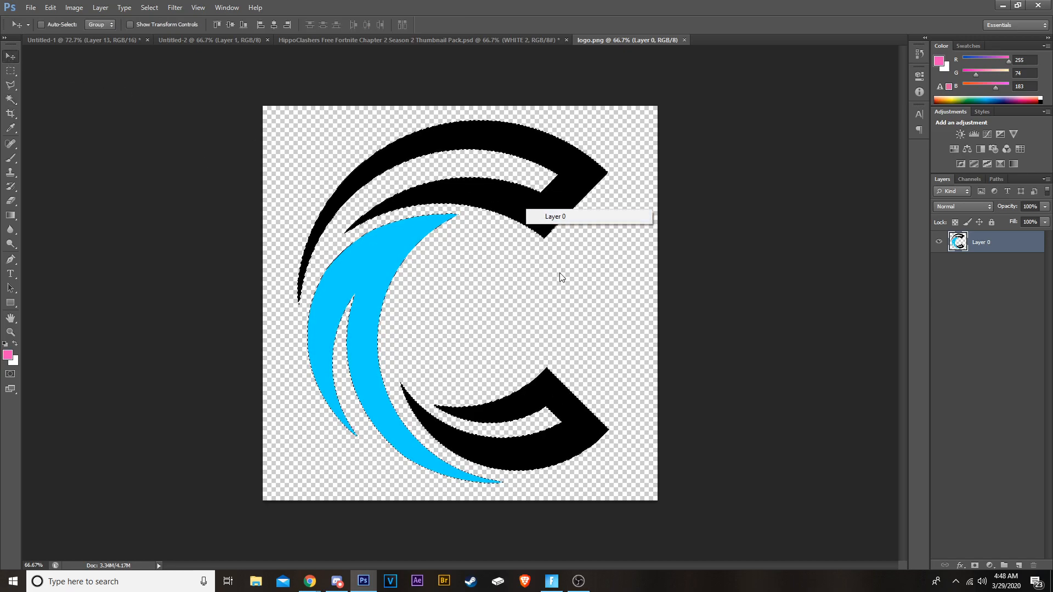
pyautogui.click(5, 86)
pyautogui.click(10, 85)
pyautogui.rightClick(416, 178)
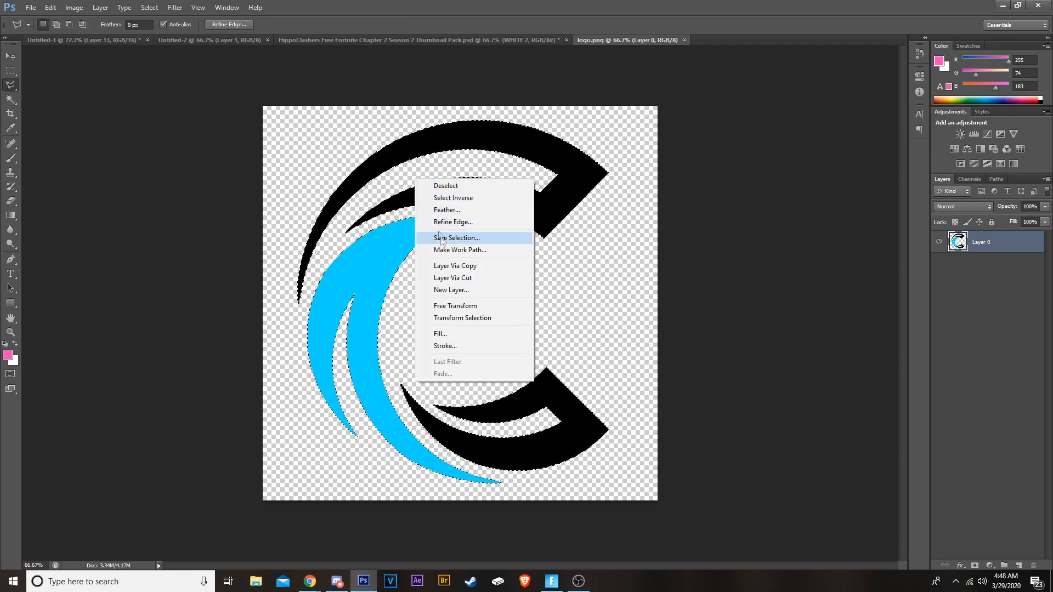
pyautogui.click(439, 333)
pyautogui.click(508, 179)
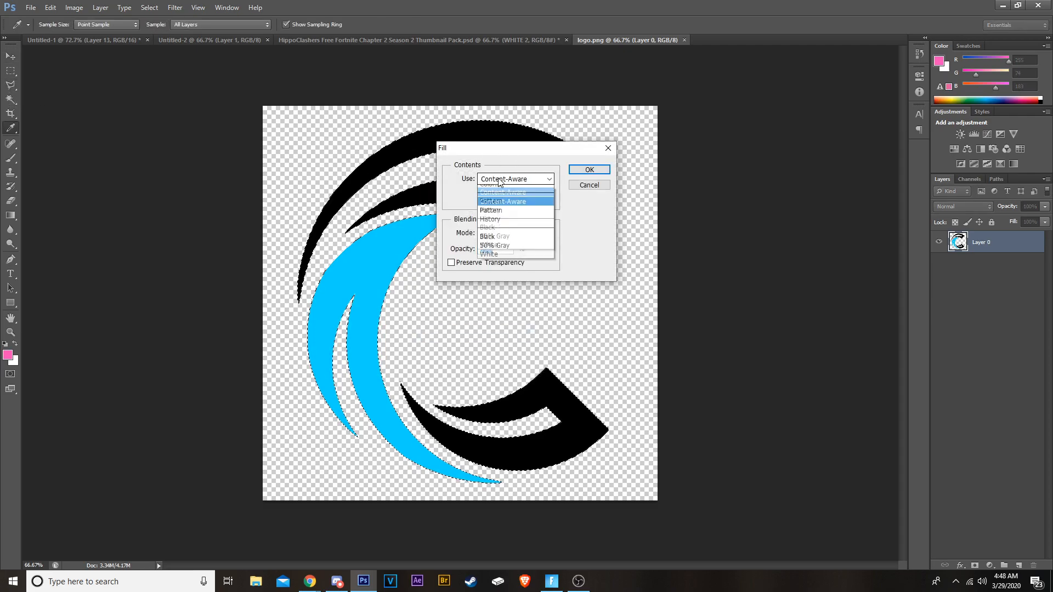
pyautogui.click(497, 207)
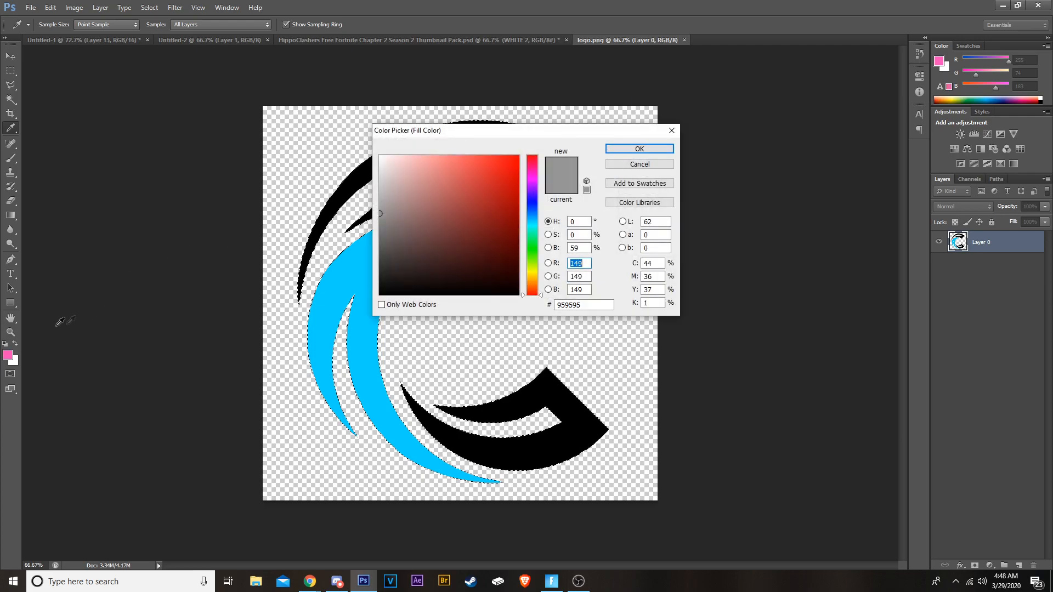
pyautogui.click(8, 352)
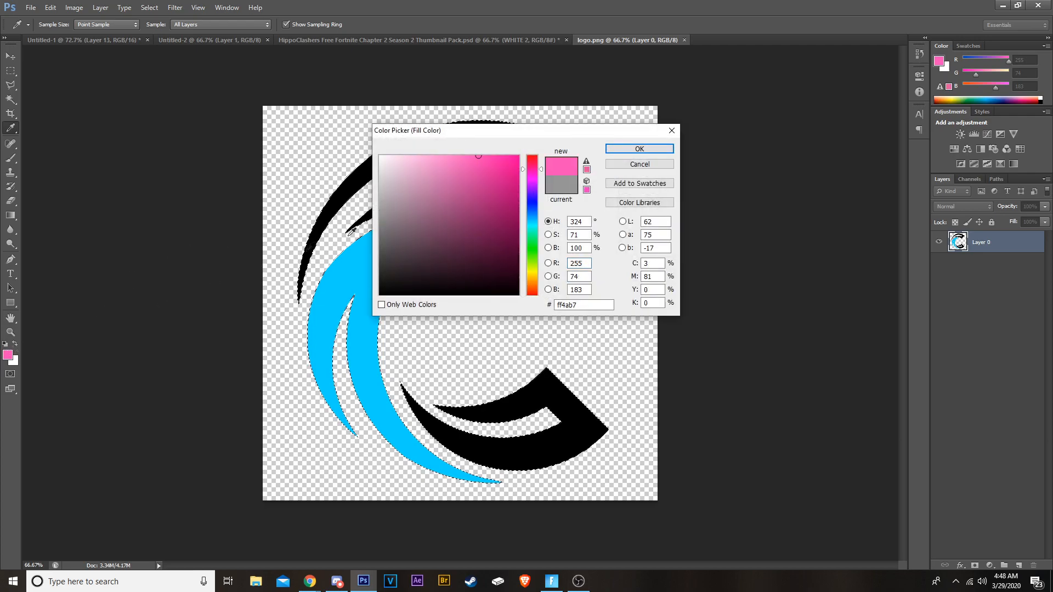
pyautogui.click(624, 148)
pyautogui.click(589, 169)
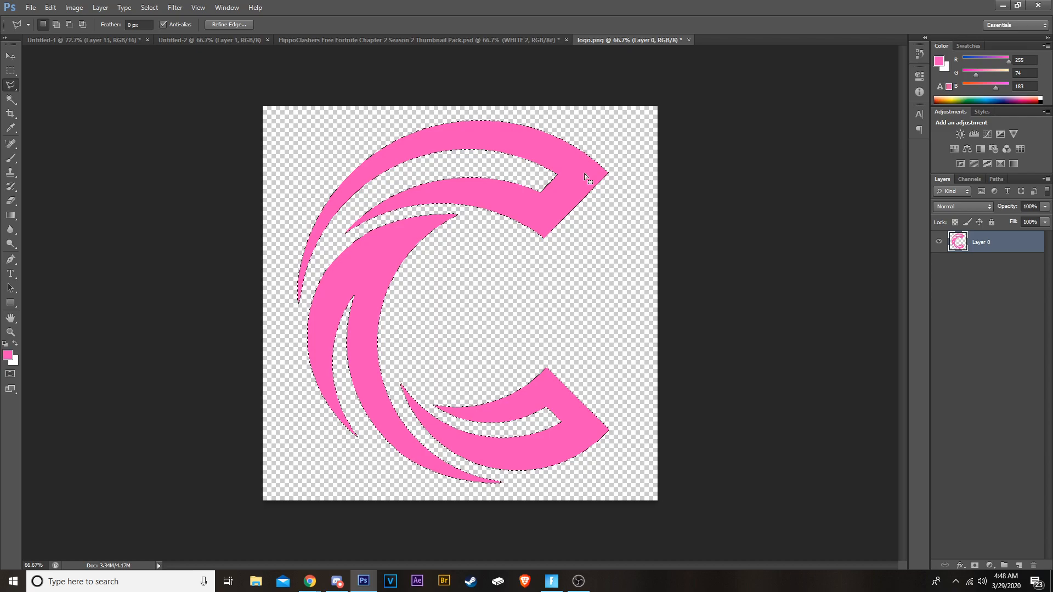
pyautogui.hotkey('ctrl', 'd')
# Step: Copy the pink logo into the Untitled-1 thumbnail document, accepting the bit-depth conversion
pyautogui.click(9, 56)
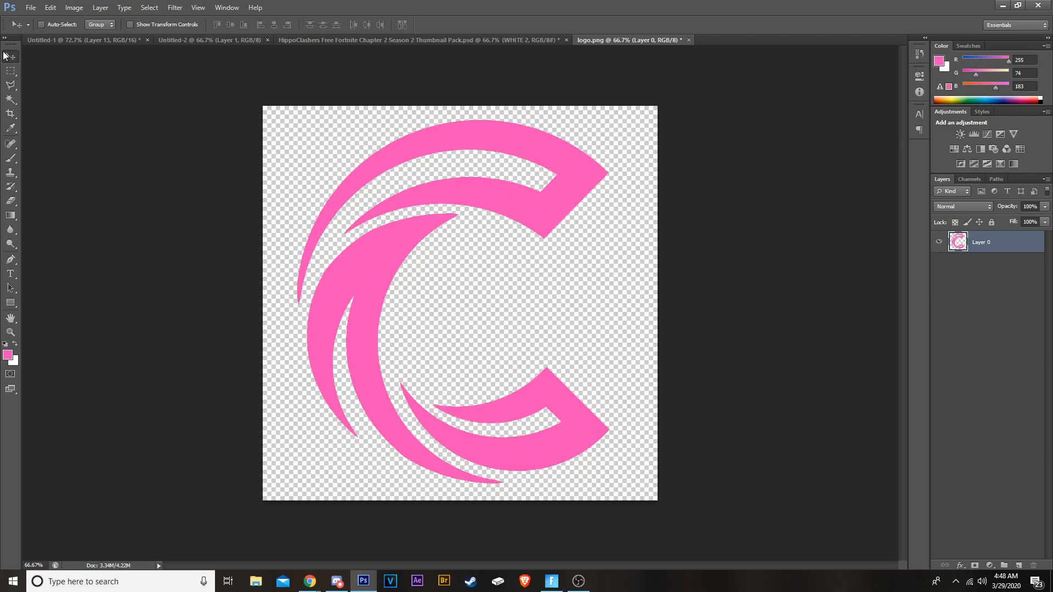
pyautogui.moveTo(422, 196); pyautogui.dragTo(204, 153)
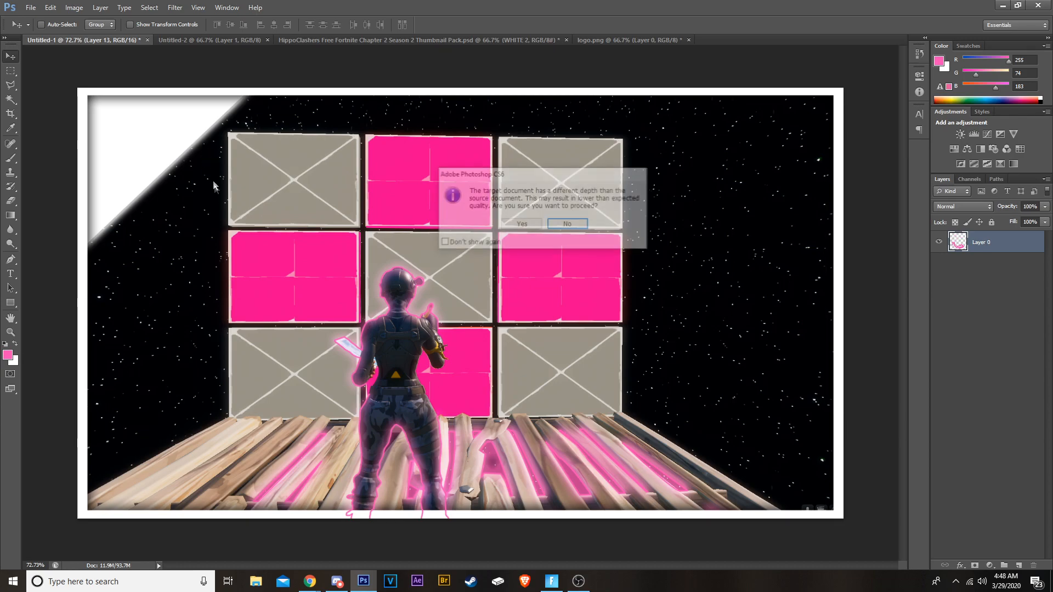
pyautogui.click(520, 224)
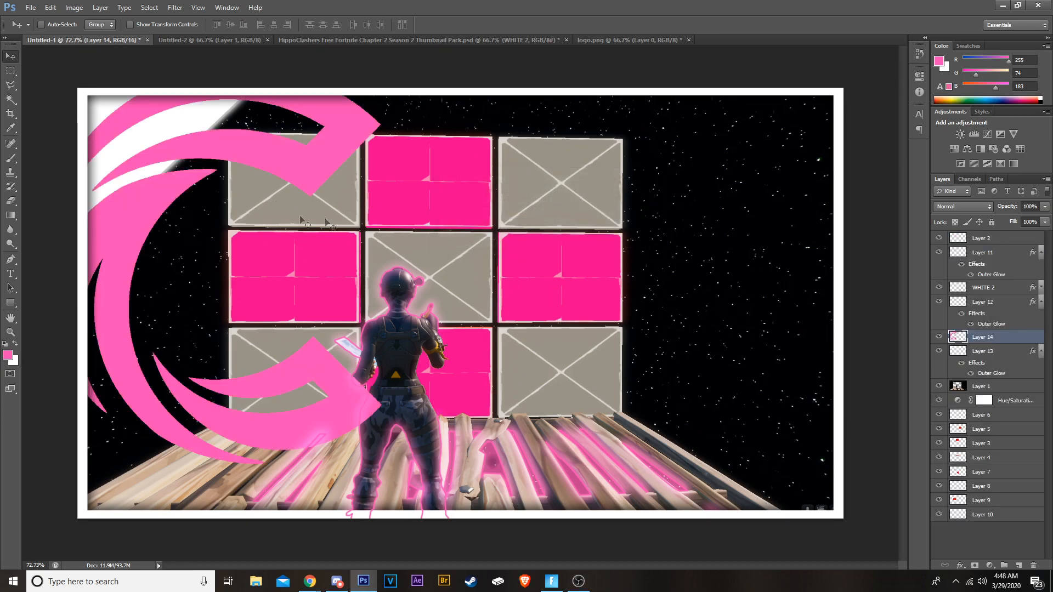
# Step: Scale the pink C logo down proportionally and place it inside the white corner triangle
pyautogui.moveTo(305, 161); pyautogui.dragTo(406, 201)
pyautogui.hotkey('ctrl', 't')
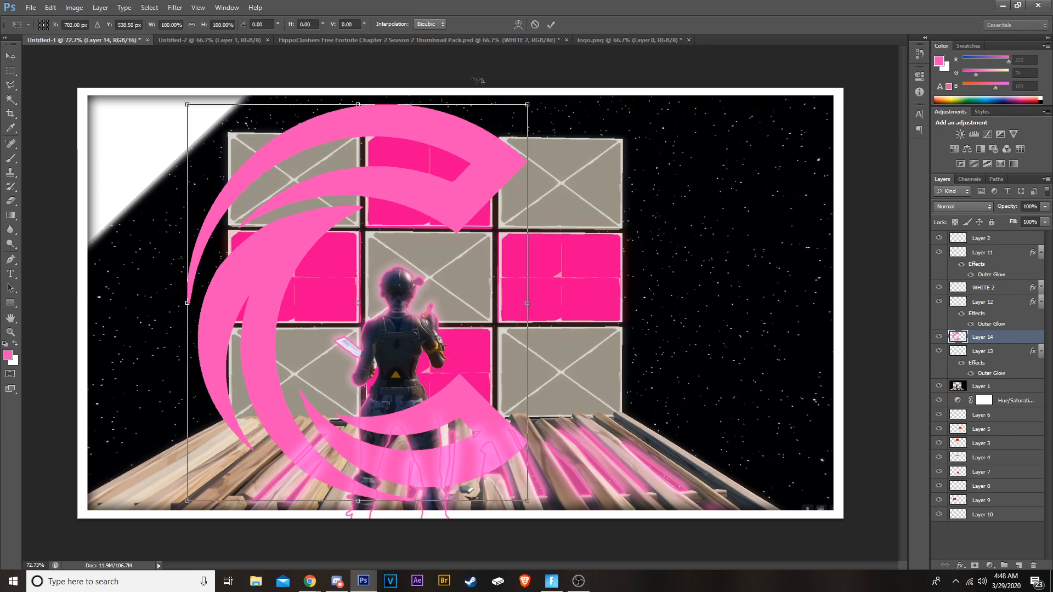
pyautogui.moveTo(528, 103); pyautogui.dragTo(143, 120)
pyautogui.click(551, 25)
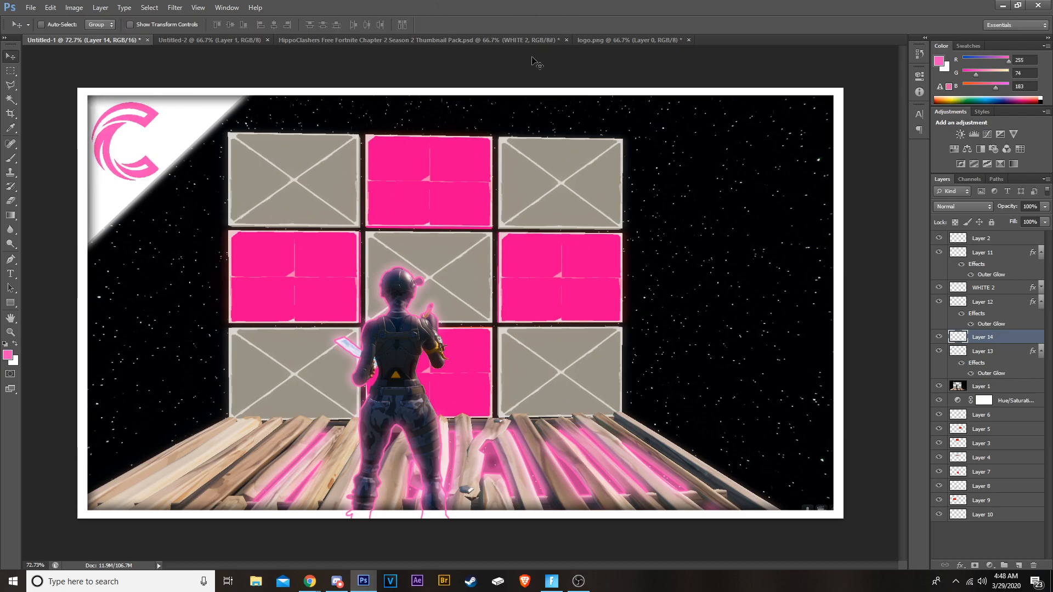